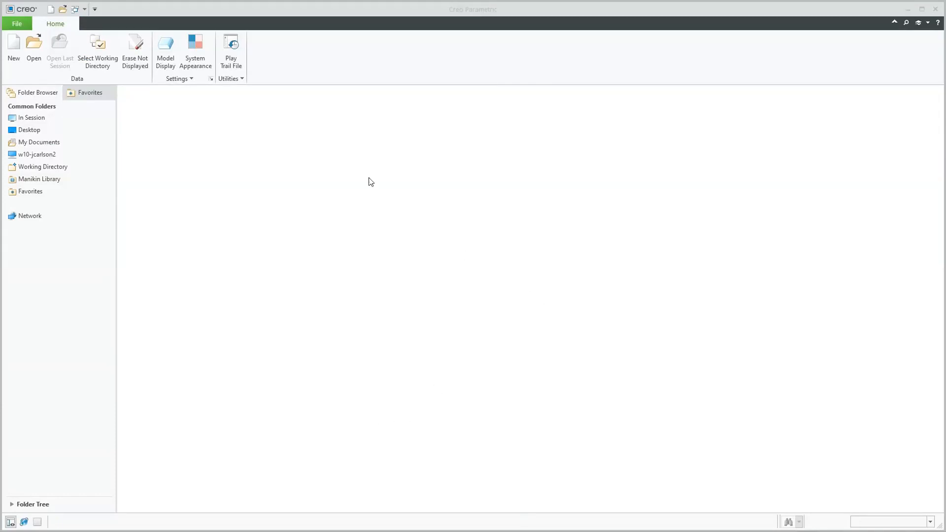
Create a new sheetmetal part from the default template and display all datum feature types in the graphics area
left_click(13, 56)
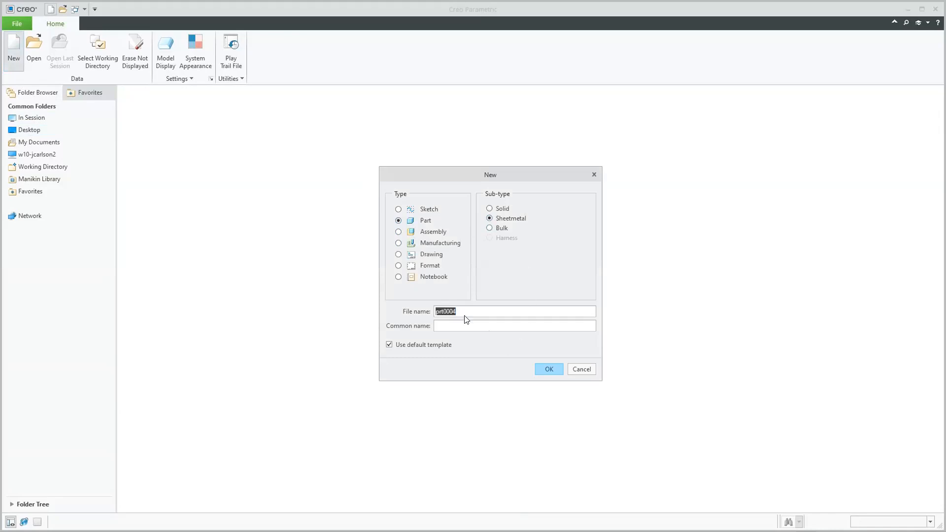
left_click(546, 367)
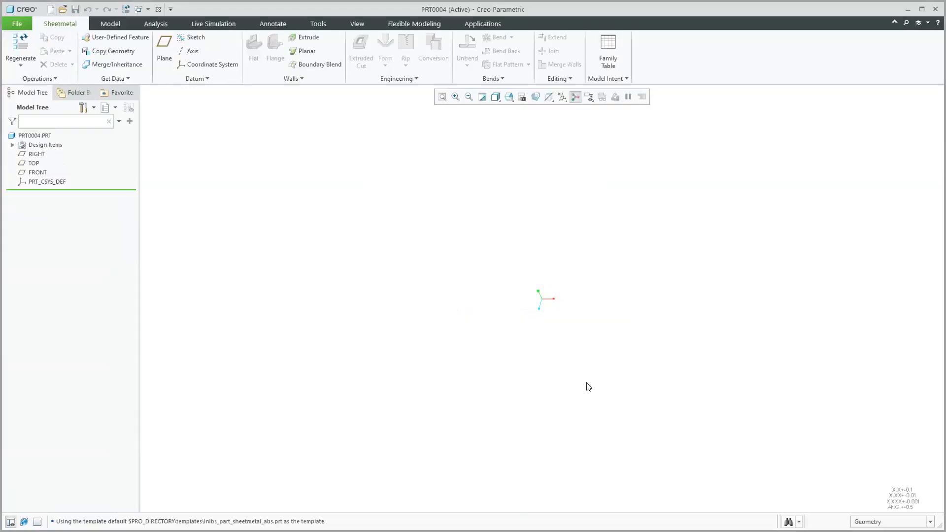
left_click(561, 97)
left_click(569, 110)
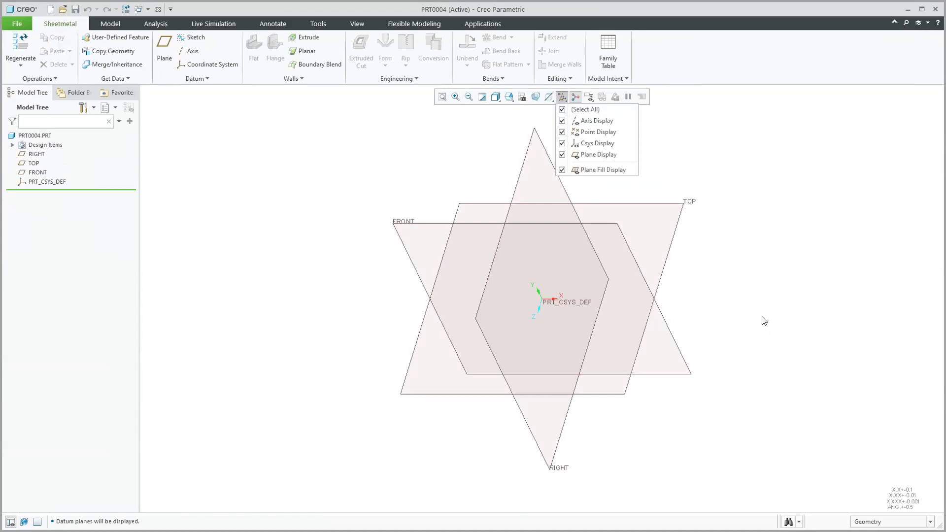
left_click(775, 358)
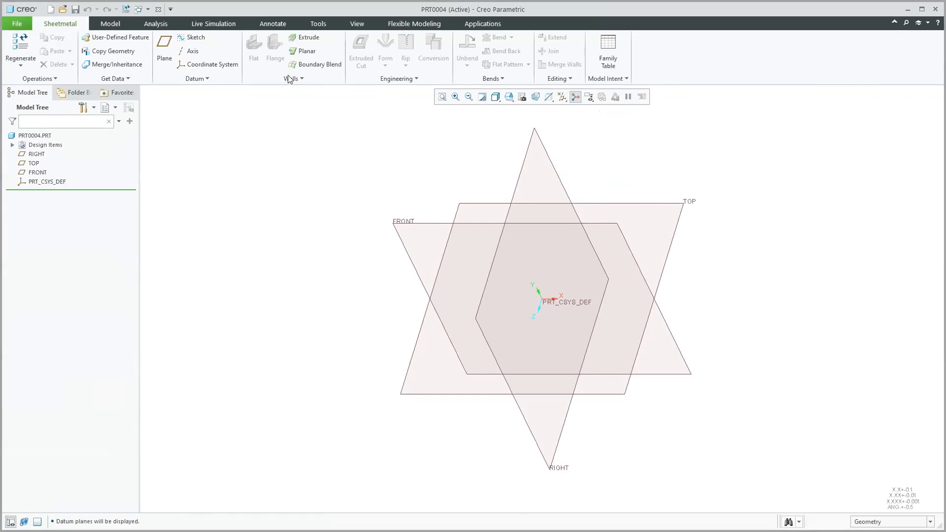
Start an extruded wall on the FRONT plane and sketch a five-line hat profile from the origin, about 13.4 wide and 3.2 high
left_click(296, 39)
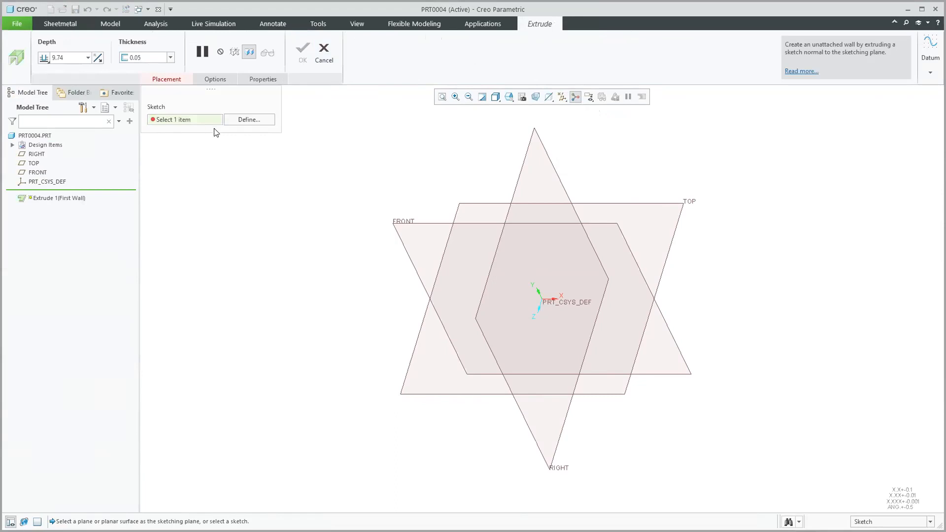
left_click(419, 223)
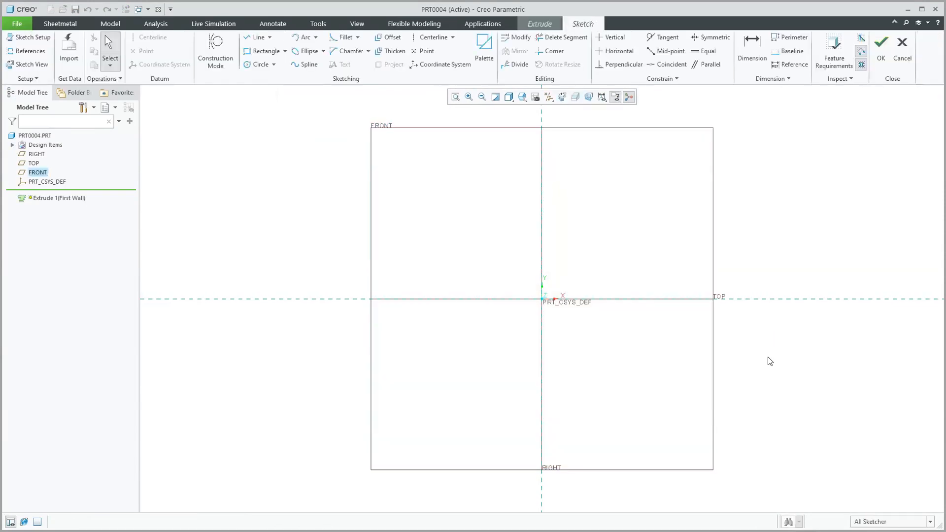
left_click(257, 37)
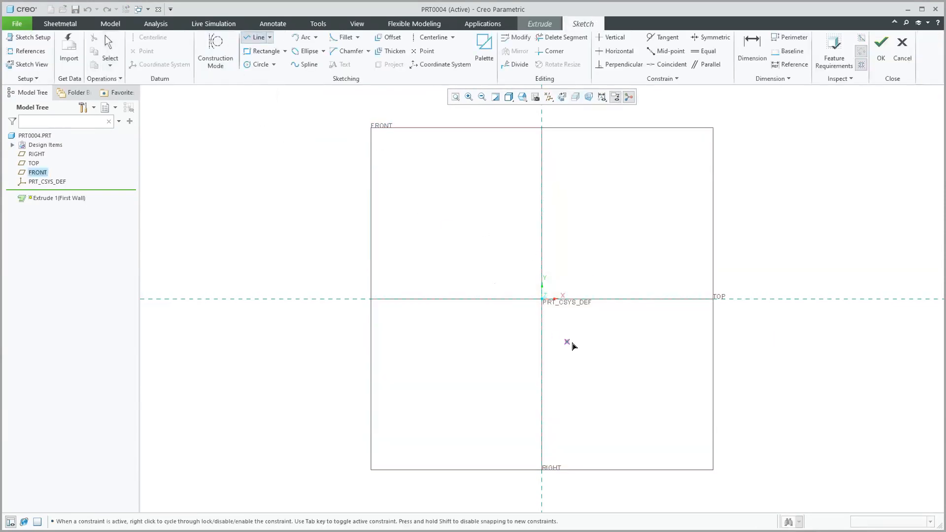
left_click(542, 298)
left_click(597, 299)
left_click(596, 255)
left_click(660, 256)
left_click(660, 299)
left_click(722, 299)
middle_click(742, 365)
middle_click(741, 365)
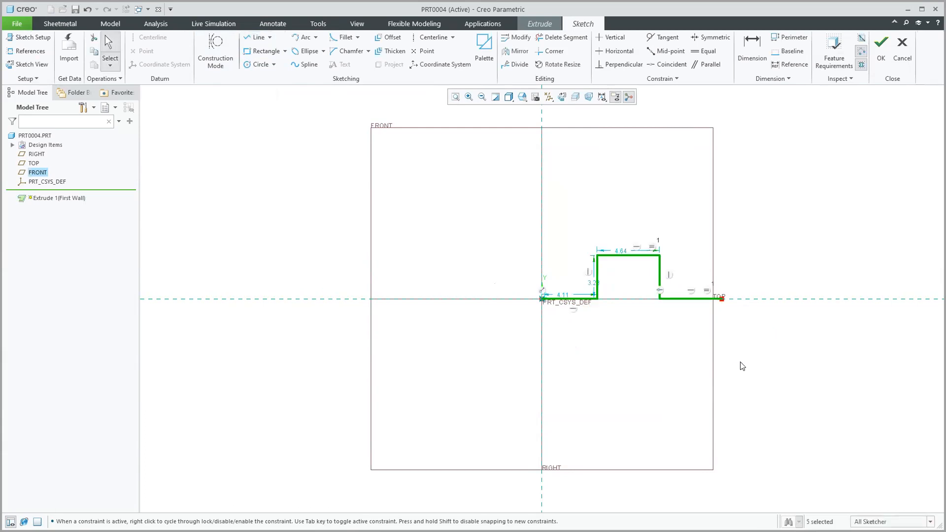
Dimension the length of the hat profile's end flange line farthest from the origin
scroll(727, 244, "down", 2)
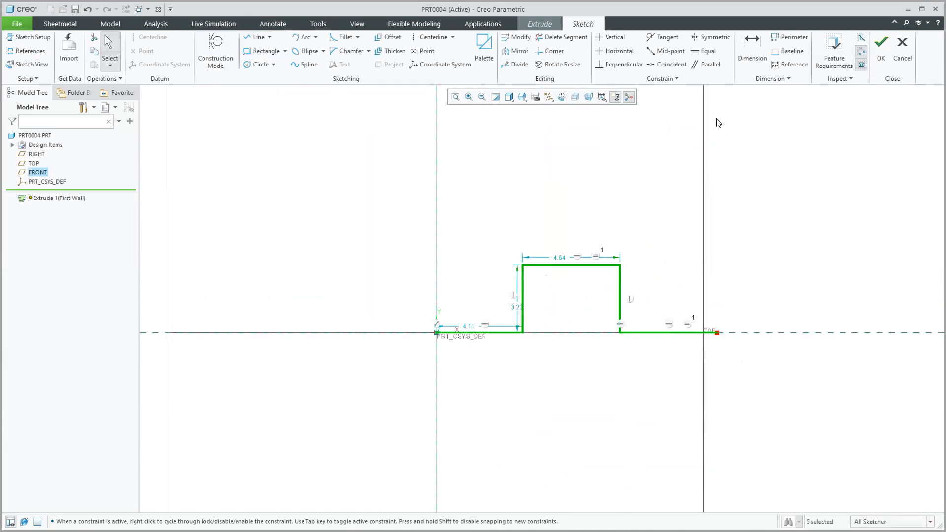
left_click(745, 48)
left_click(676, 331)
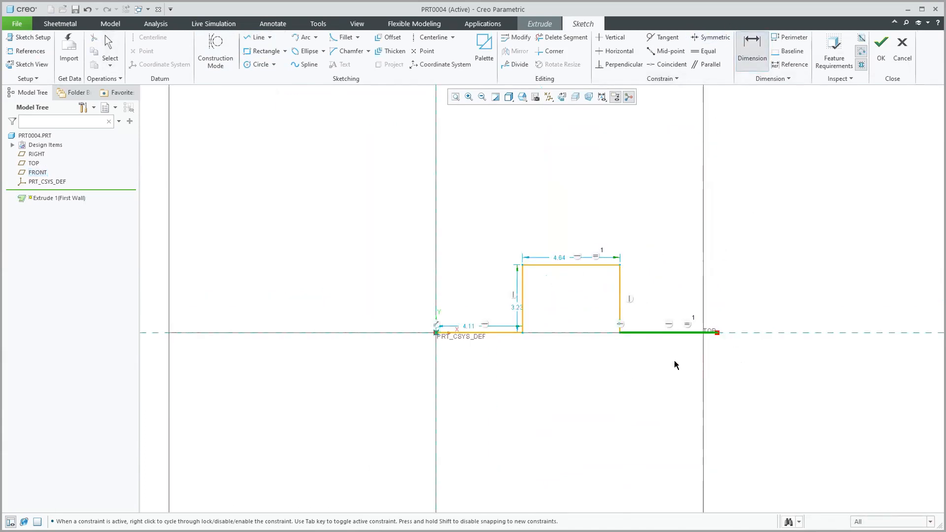
middle_click(674, 365)
middle_click(539, 394)
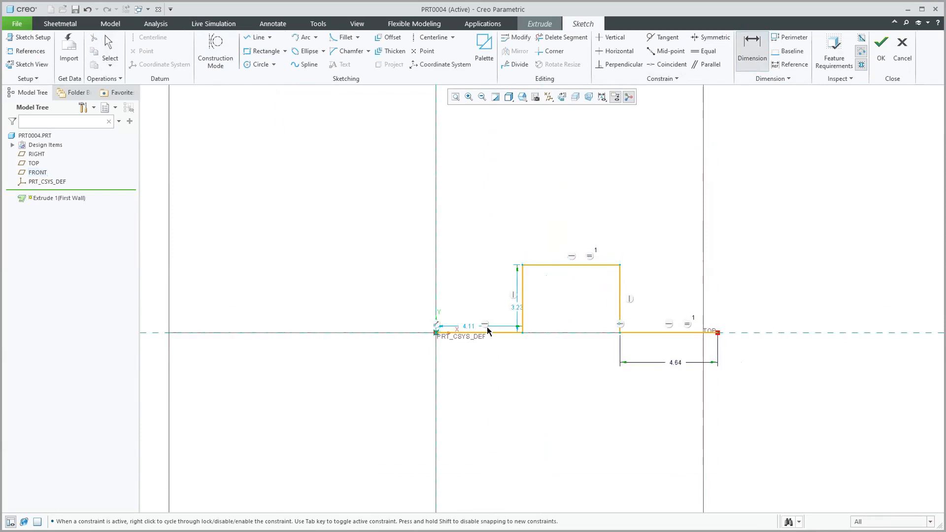
Set both flange lengths of the hat profile to 5 and its height to 4, then finish the sketch
double_click(467, 327)
type("5")
double_click(534, 310)
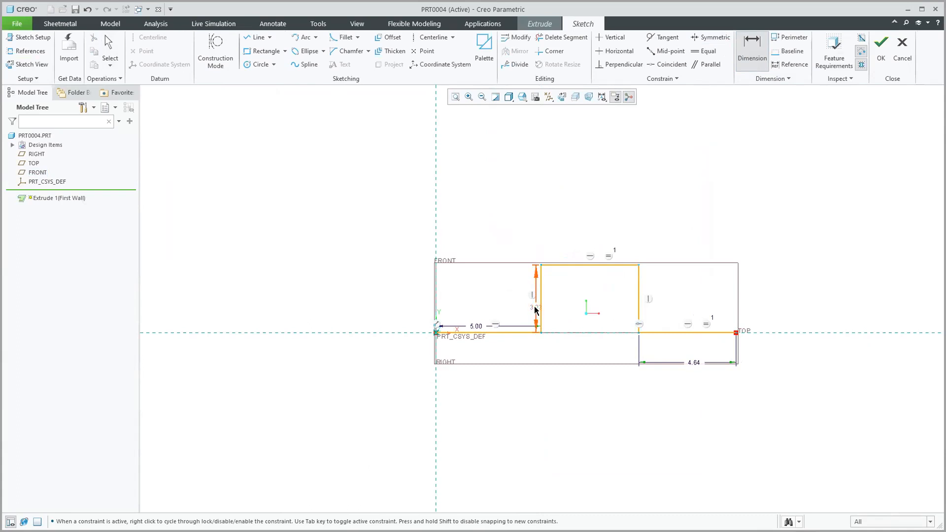
type("4")
key("Return")
double_click(692, 363)
type("5")
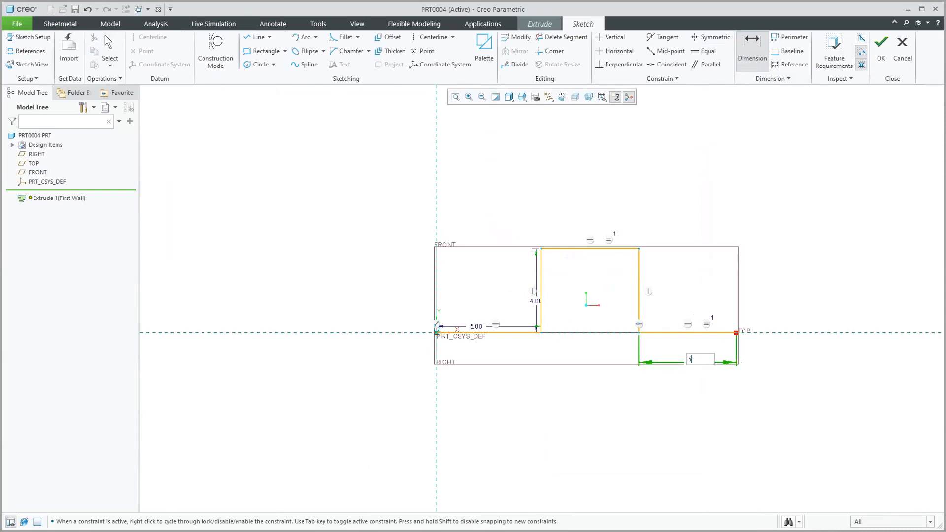
key("Return")
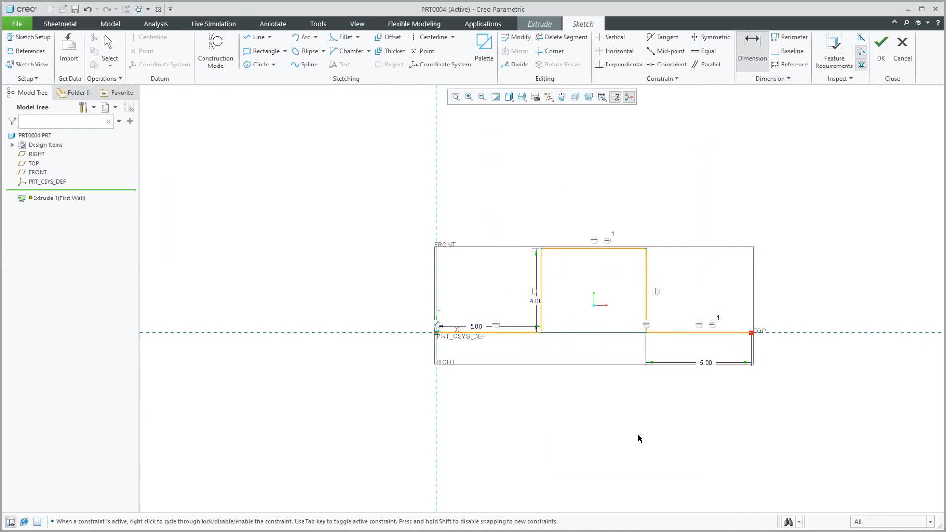
left_click(880, 53)
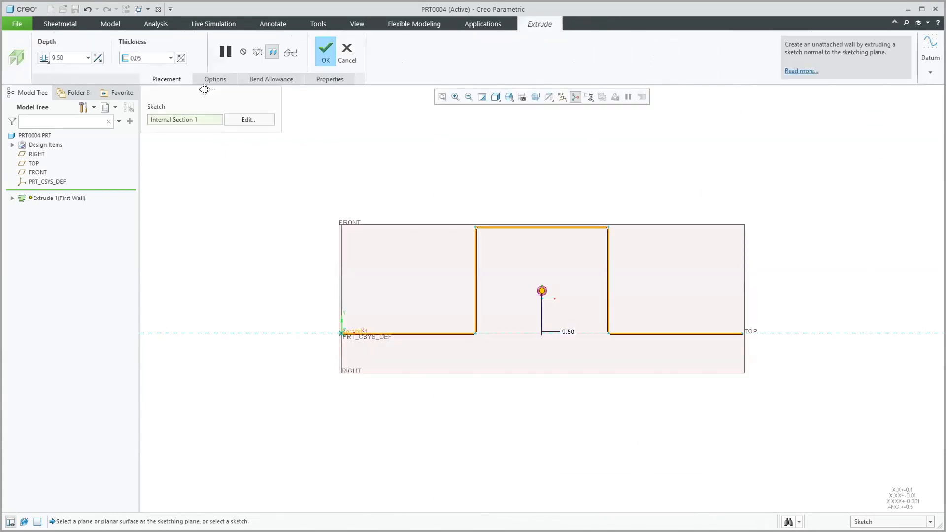
Set the extruded wall's sheet thickness to 0.15
left_click(118, 58)
type(".15")
key("Return")
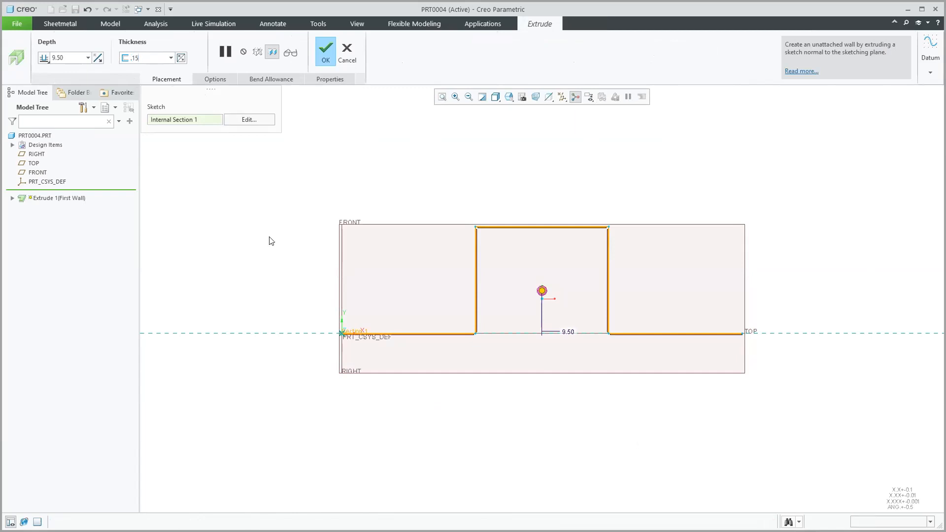
scroll(477, 347, "up", 1)
scroll(477, 347, "up", 1)
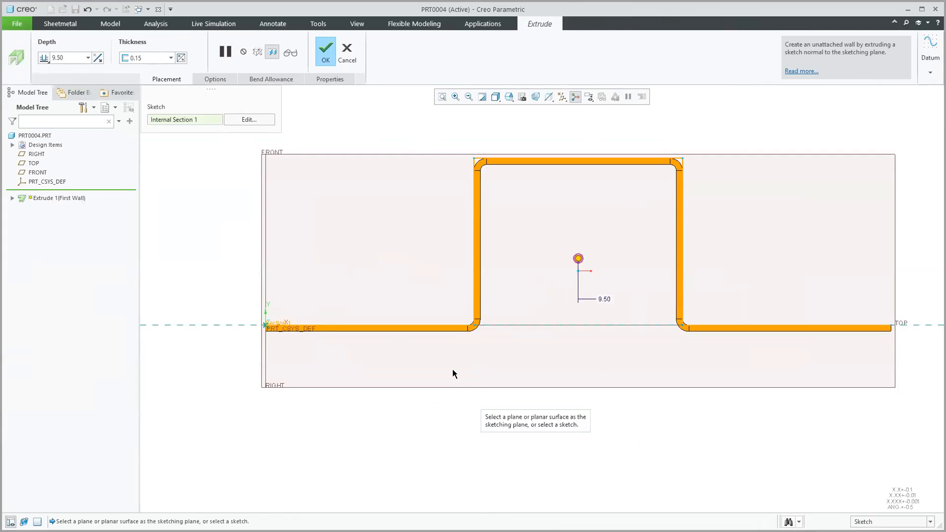
Switch the automatic bends on sharp edges off and on again, and set their inside radius to 0.5
left_click(214, 79)
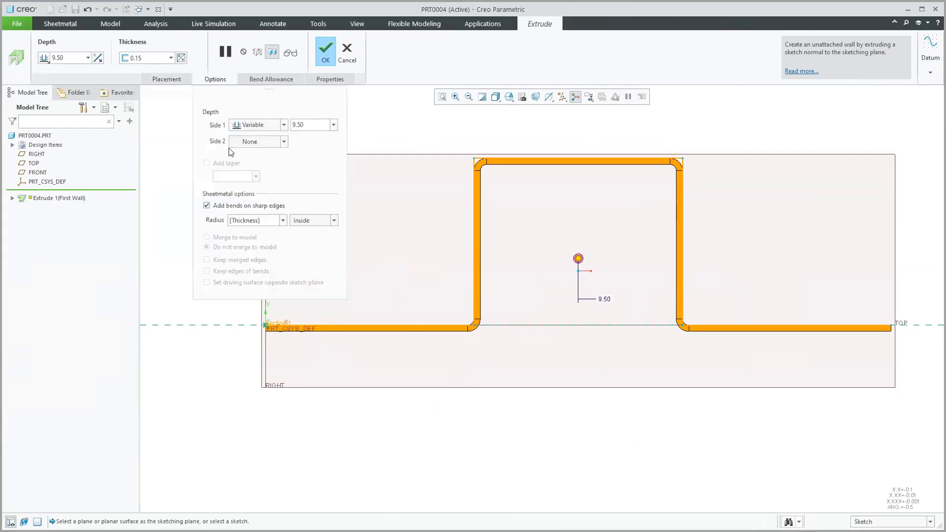
left_click(206, 206)
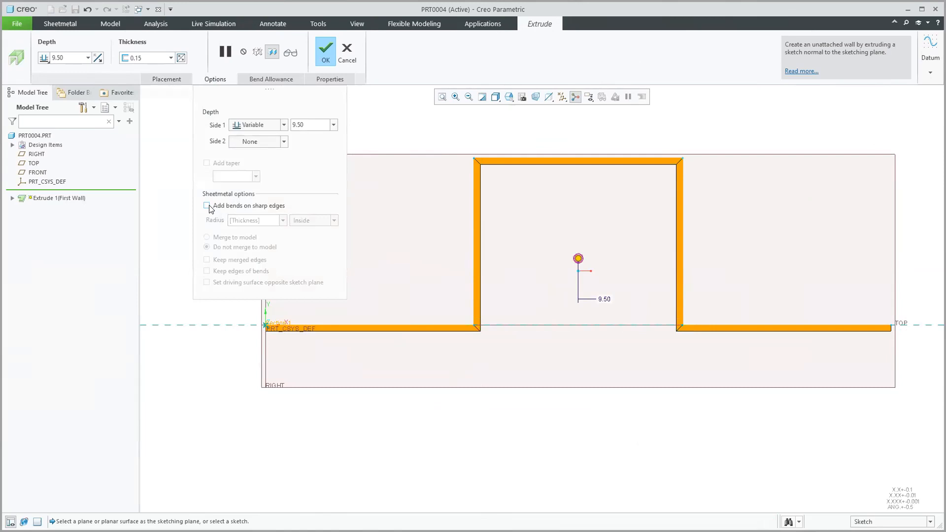
left_click(207, 206)
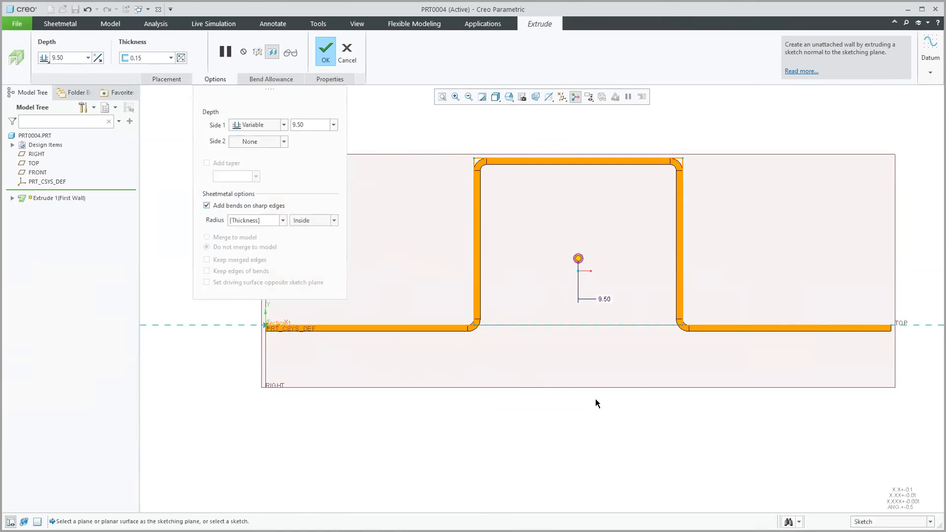
left_click(268, 219)
type(".5")
key("Return")
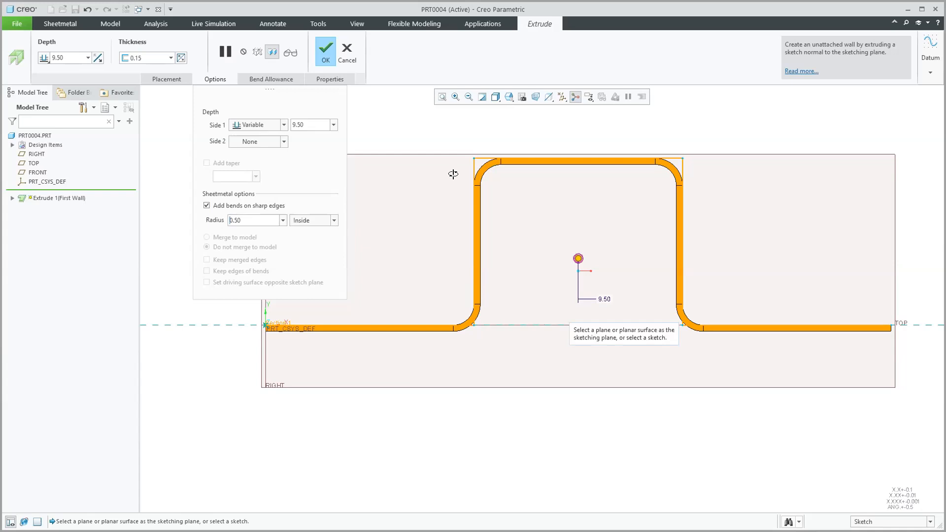
Extrude the hat-shaped wall symmetrically about the sketch plane to a depth of about 14.8 and complete the feature
middle_click_drag(452, 174, 441, 231)
scroll(441, 231, "up", 3)
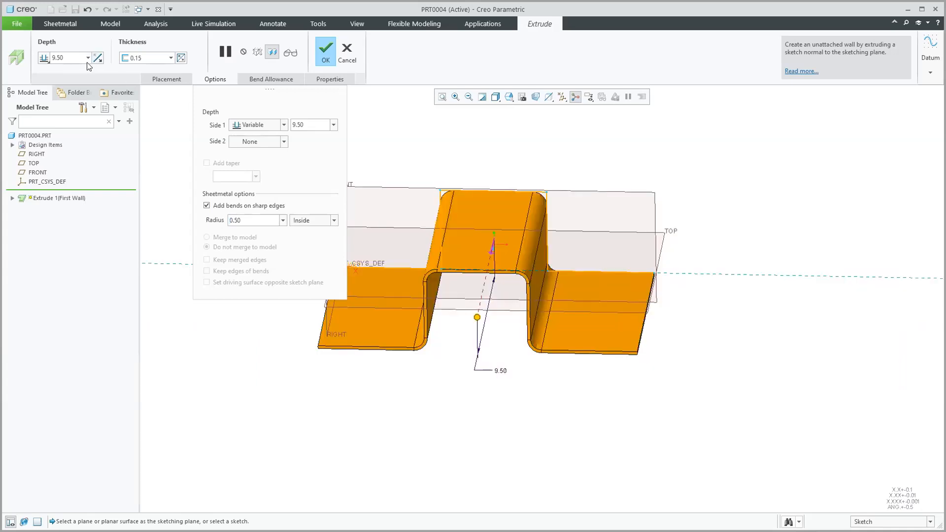
left_click(46, 59)
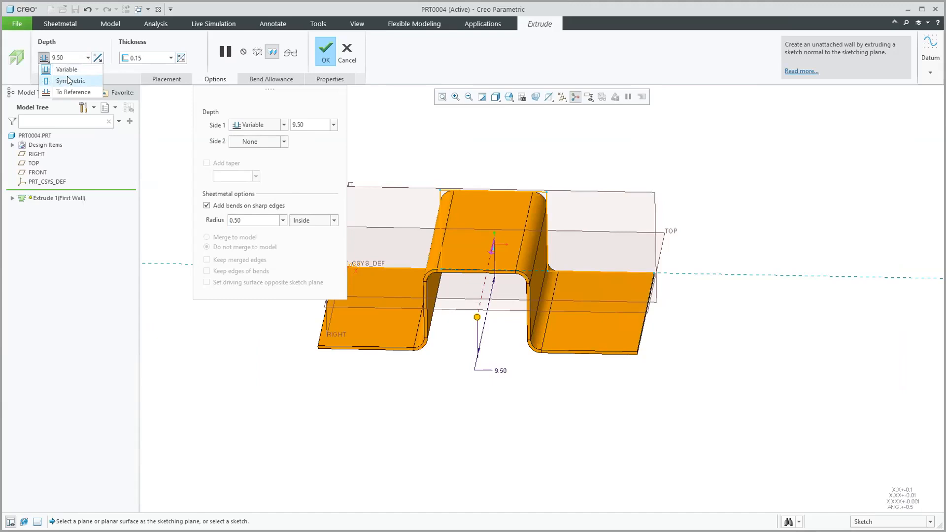
left_click(62, 81)
left_click_drag(485, 278, 470, 308)
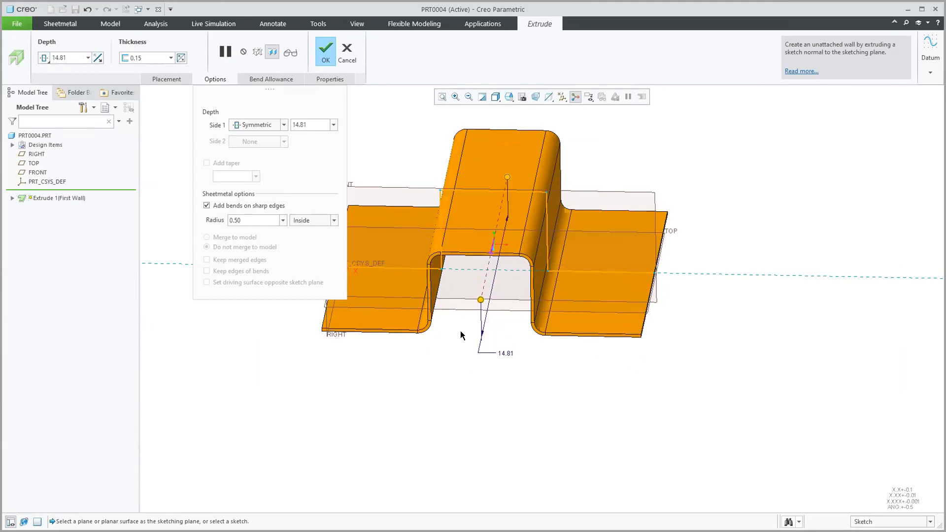
left_click(324, 49)
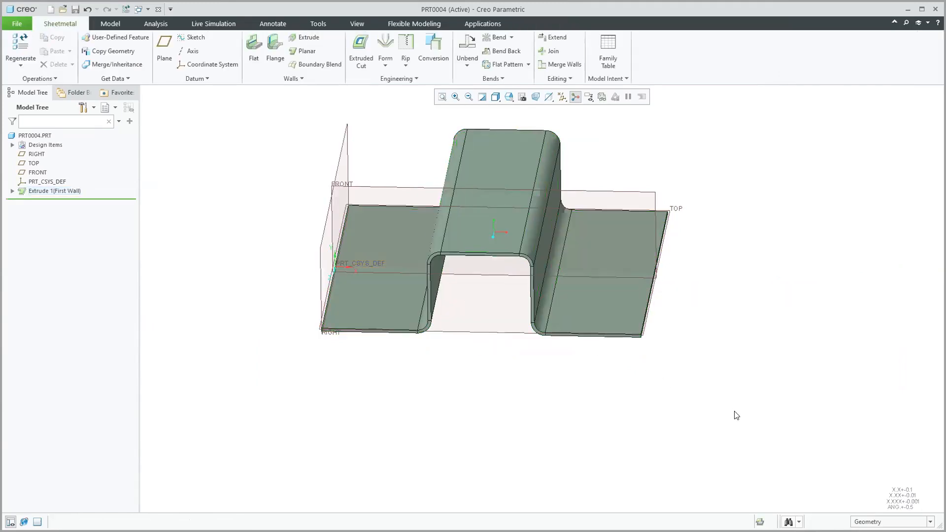
Hide all datum axes, points, coordinate systems and planes so only the sheetmetal wall is displayed
key("ctrl+d")
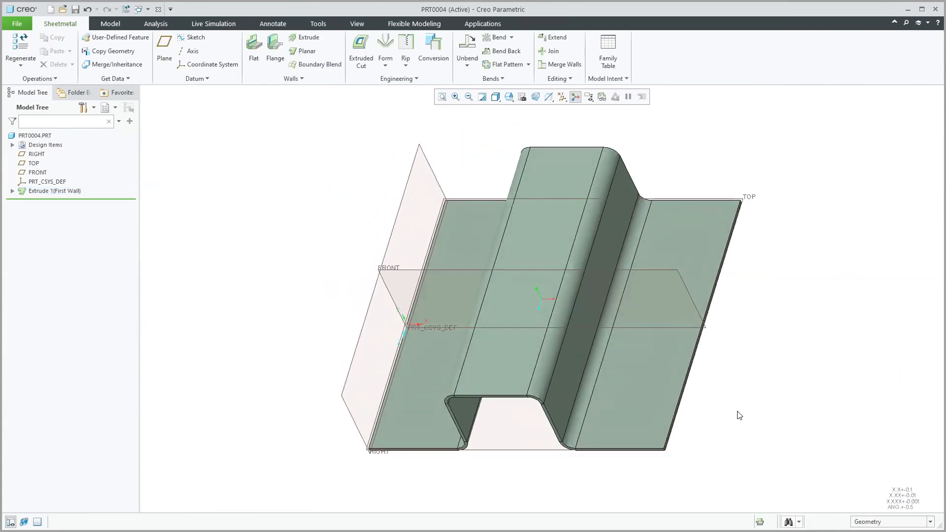
left_click(561, 98)
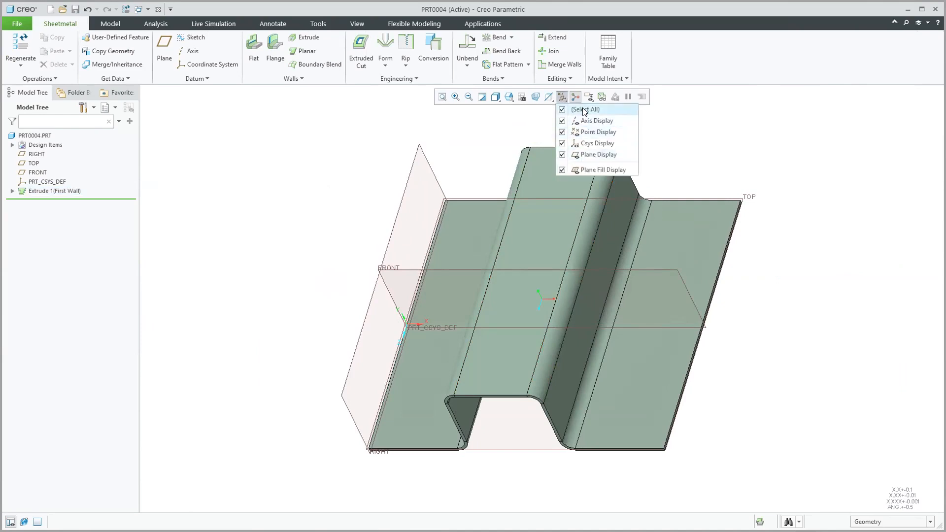
left_click(584, 110)
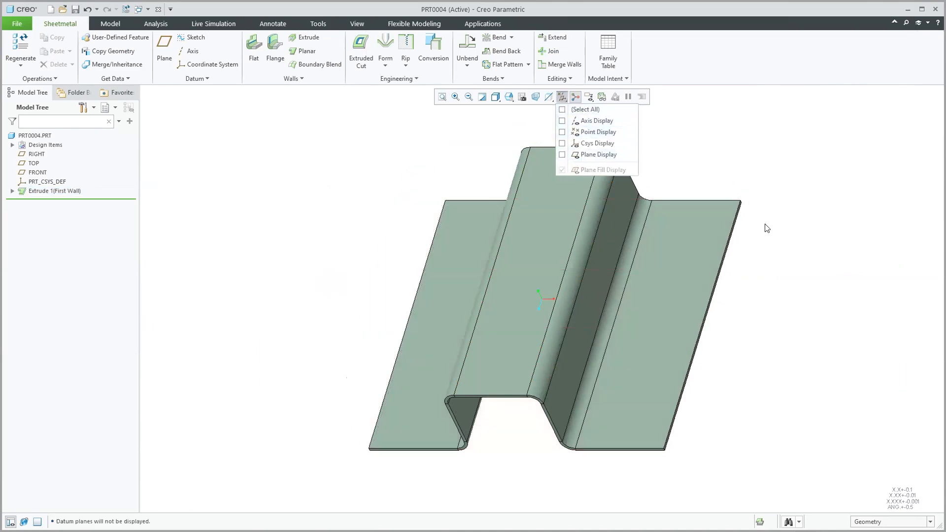
left_click(826, 226)
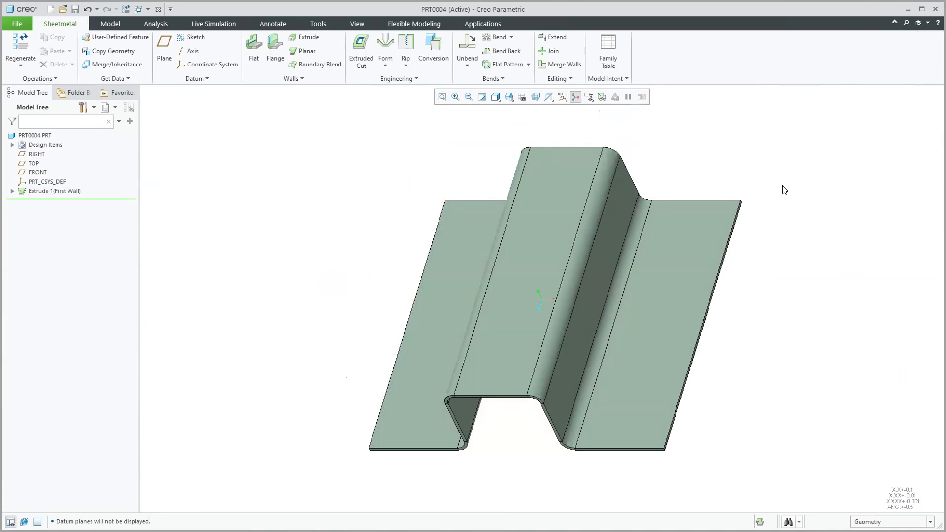
Start a planar wall on the right-hand flange's top face and sketch a rectangle about 1.8 wide and 1.9 high outward from its rear edge
left_click(307, 51)
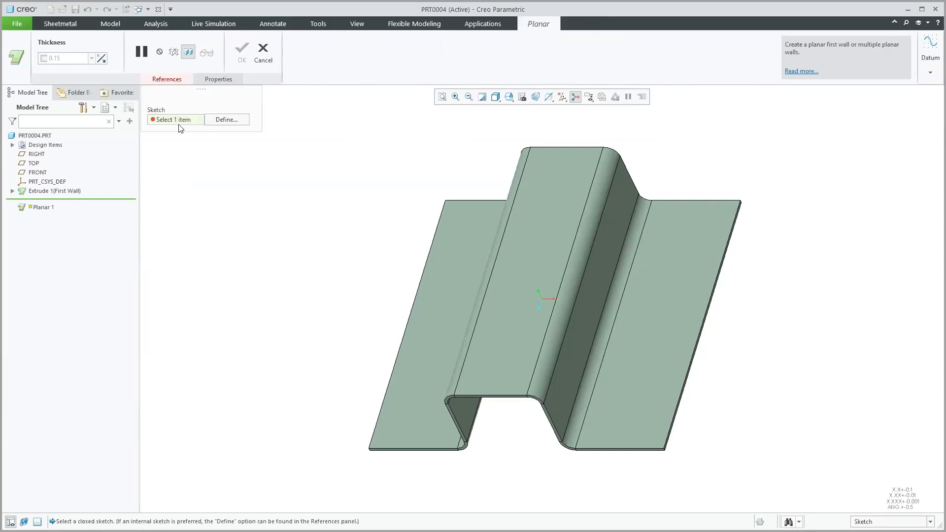
left_click(698, 214)
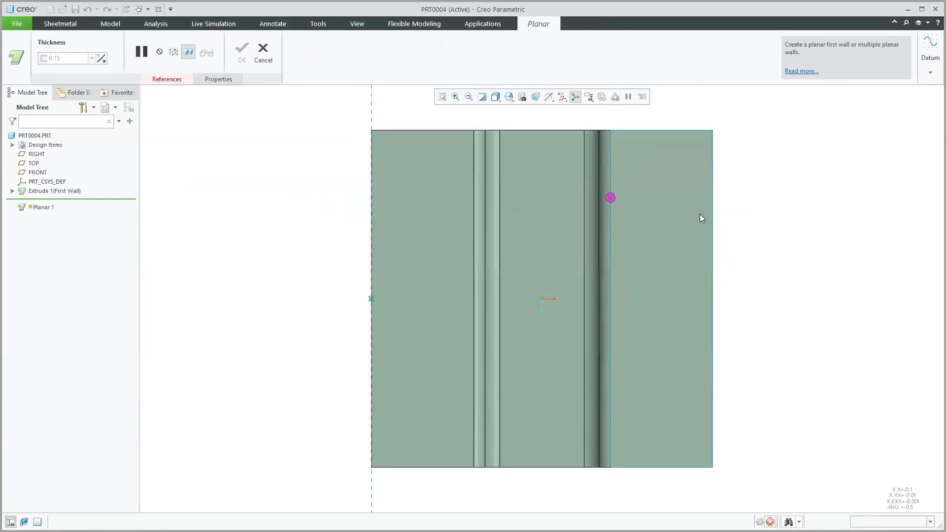
scroll(680, 101, "up", 5)
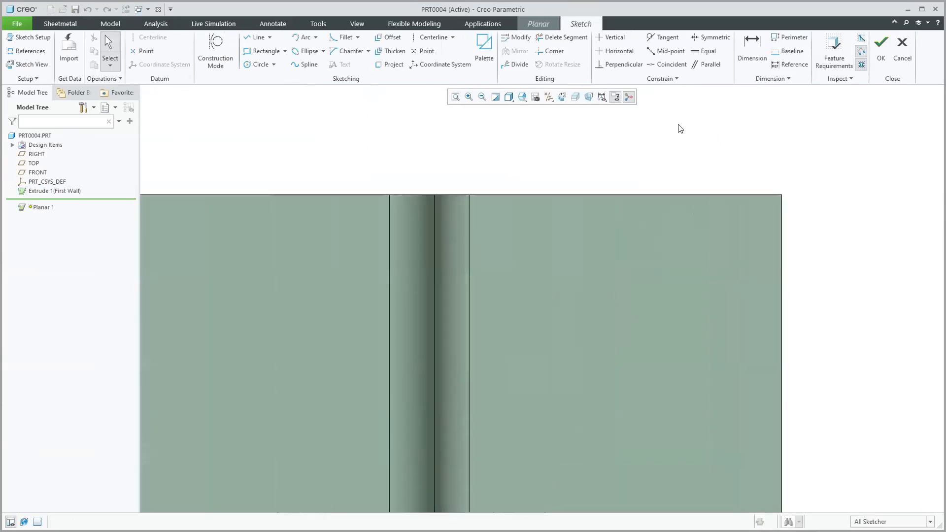
scroll(683, 127, "down", 1)
middle_click_drag(690, 106, 658, 255, "shift")
left_click(262, 51)
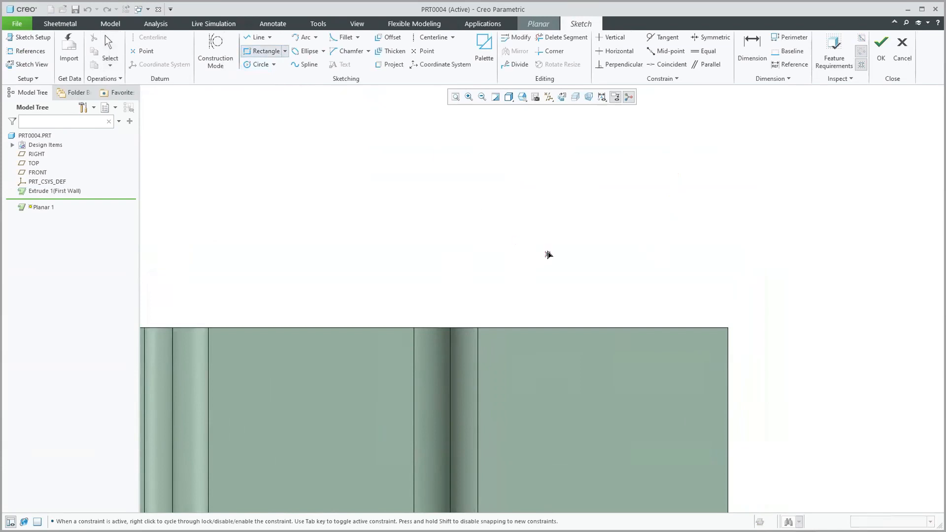
left_click(548, 220)
left_click(628, 255)
left_click(647, 327)
middle_click(690, 268)
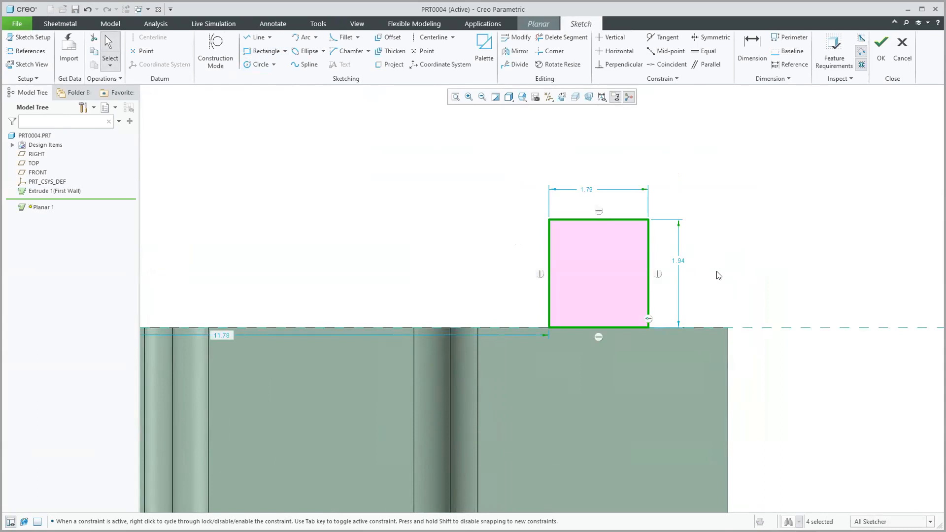
scroll(669, 265, "down", 2)
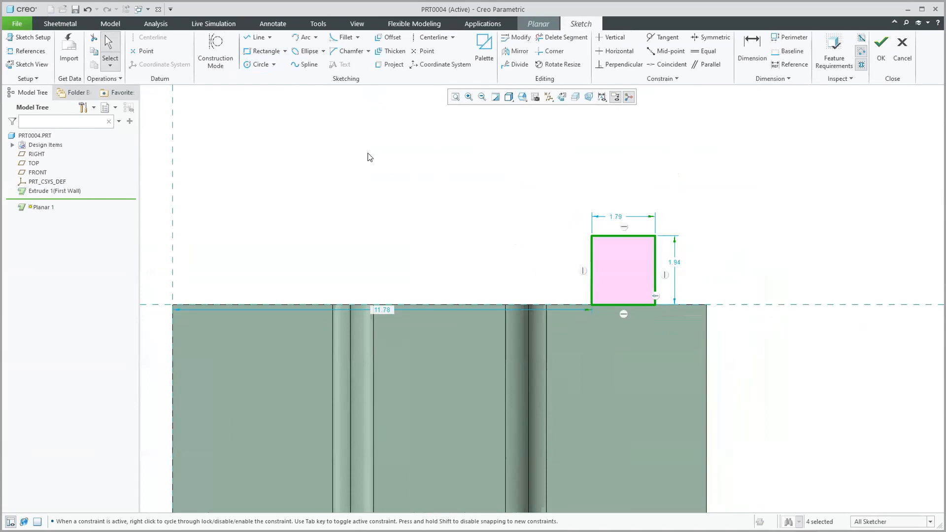
Accept the rectangle sketch and complete the planar wall merged to the model
left_click(884, 49)
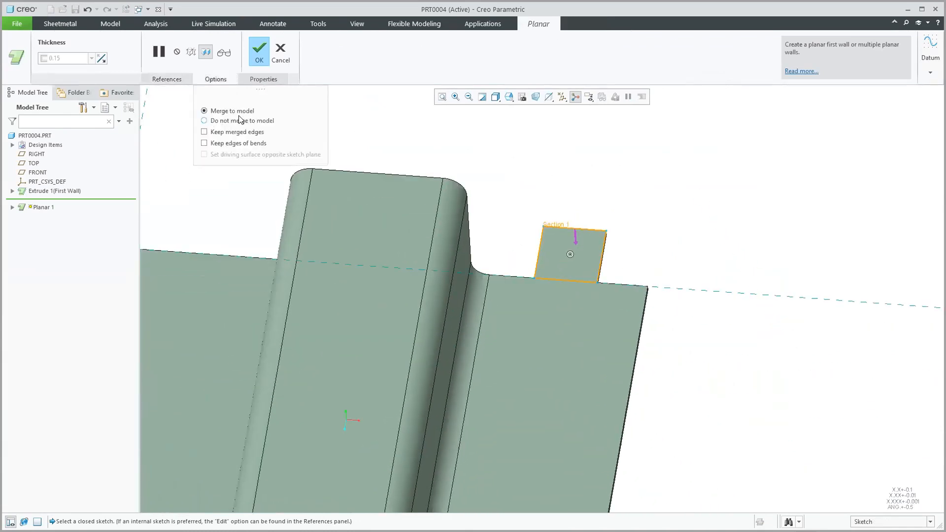
left_click(259, 53)
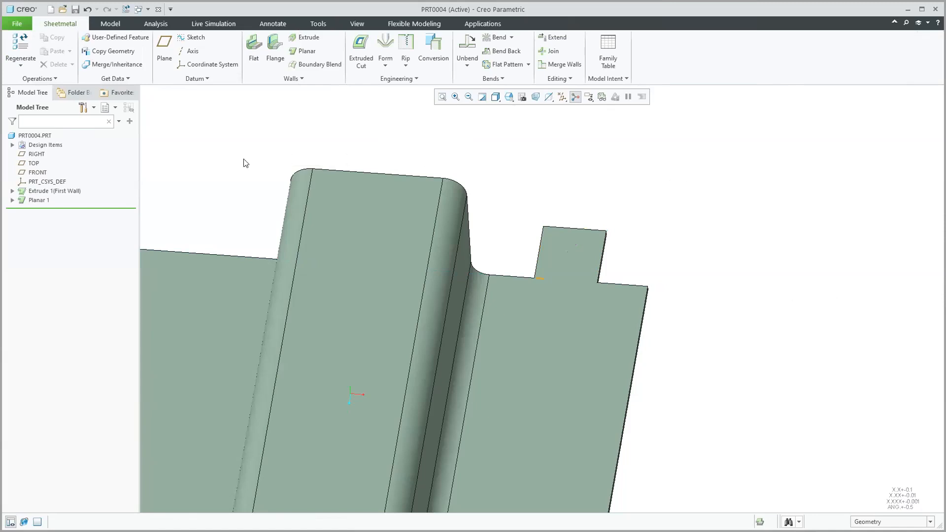
Redefine the planar wall so it does not merge to the model, and check the model's distinct pieces indicator
left_click(37, 200)
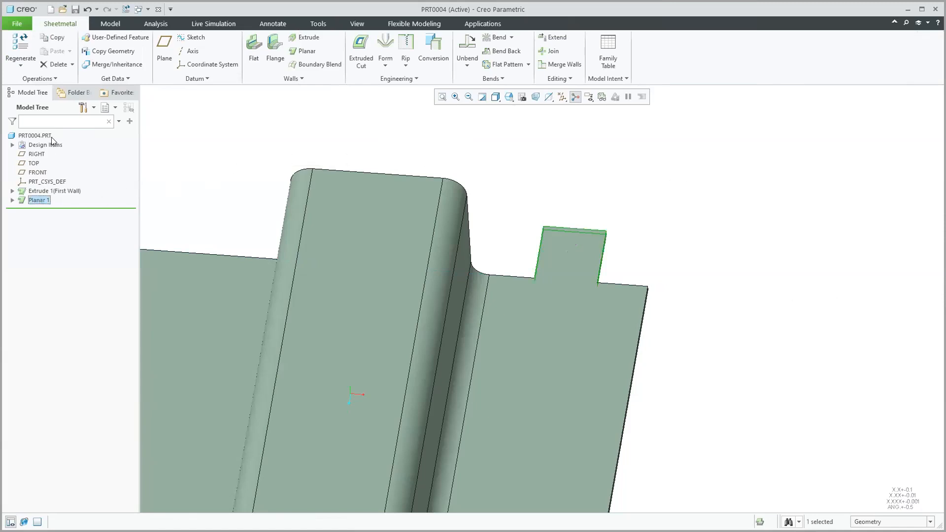
left_click(69, 138)
left_click(167, 79)
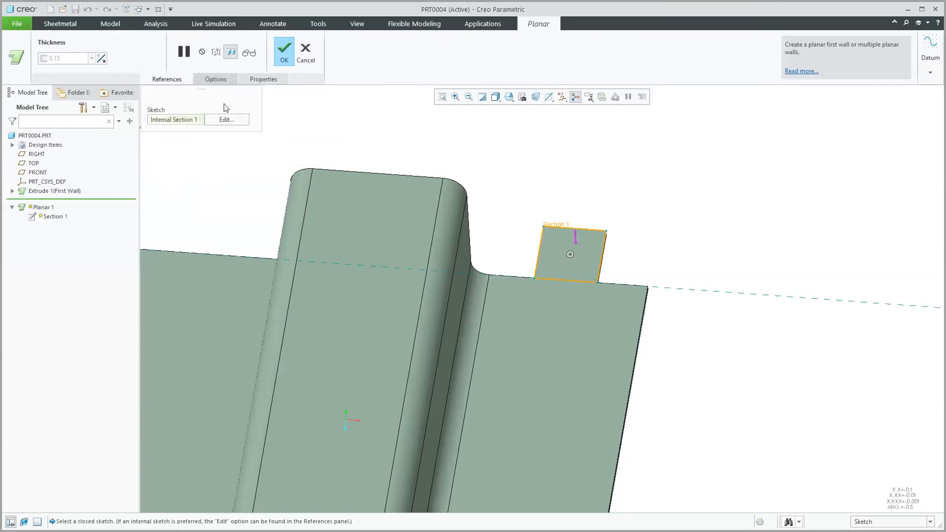
left_click(216, 79)
left_click(205, 121)
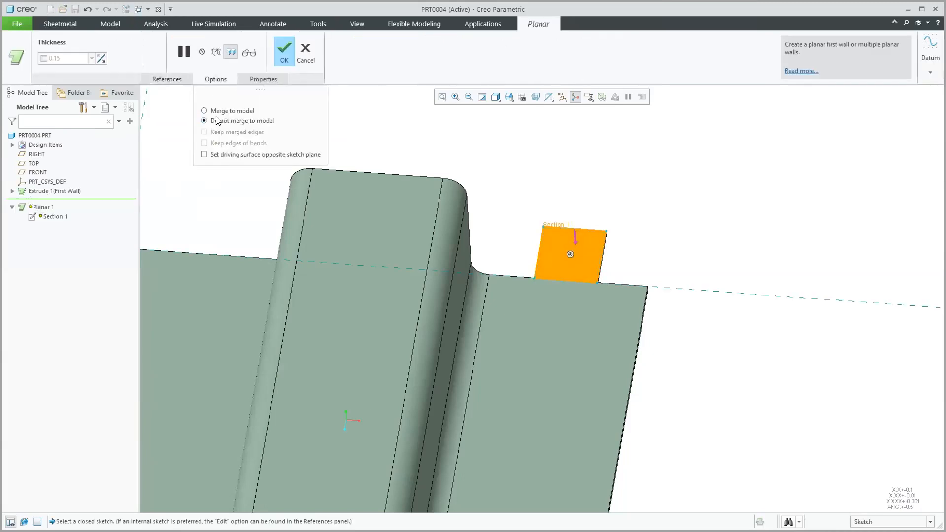
left_click(285, 59)
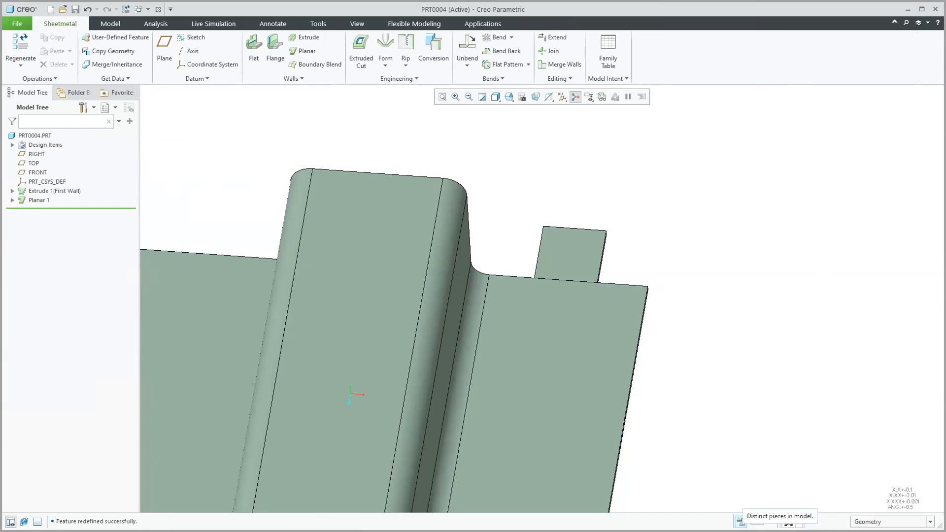
left_click(757, 521)
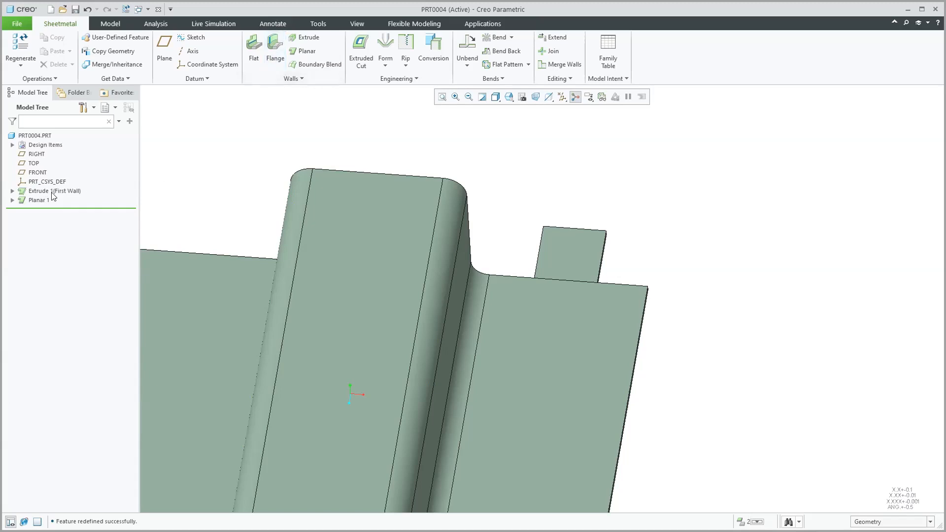
Redefine the planar wall so it merges to the model again
left_click(40, 199)
left_click(55, 137)
left_click(211, 80)
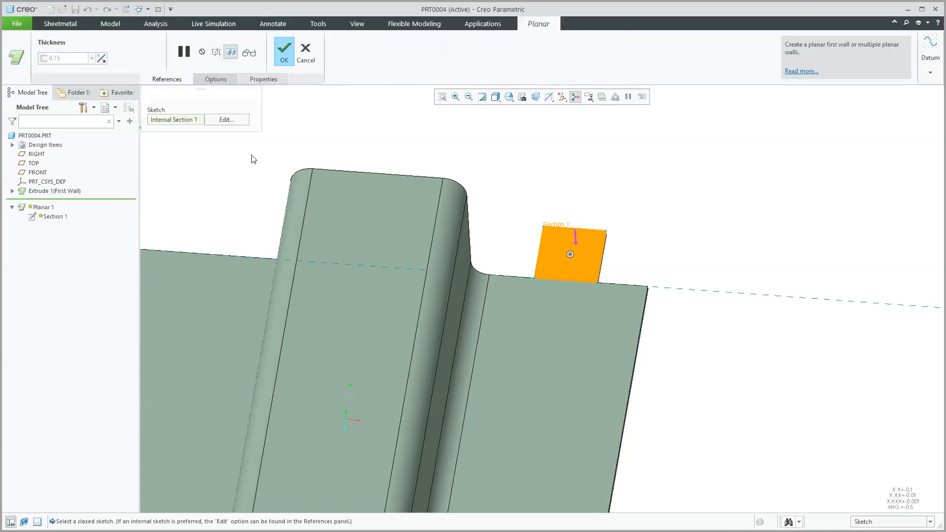
left_click(235, 113)
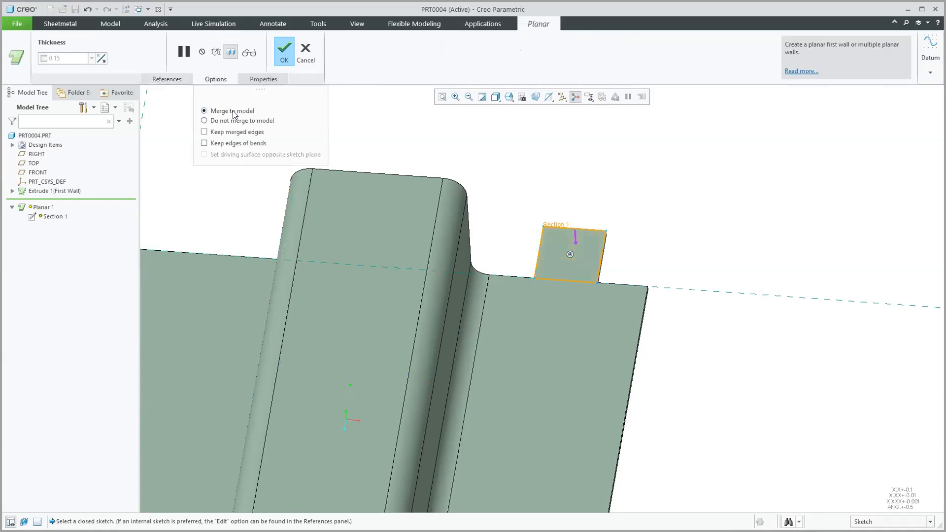
left_click(284, 50)
Start a rectangular flat wall on the left-hand flange's outer edge, try the lower edge, and keep the upper edge so it bends downward
scroll(753, 242, "down", 2)
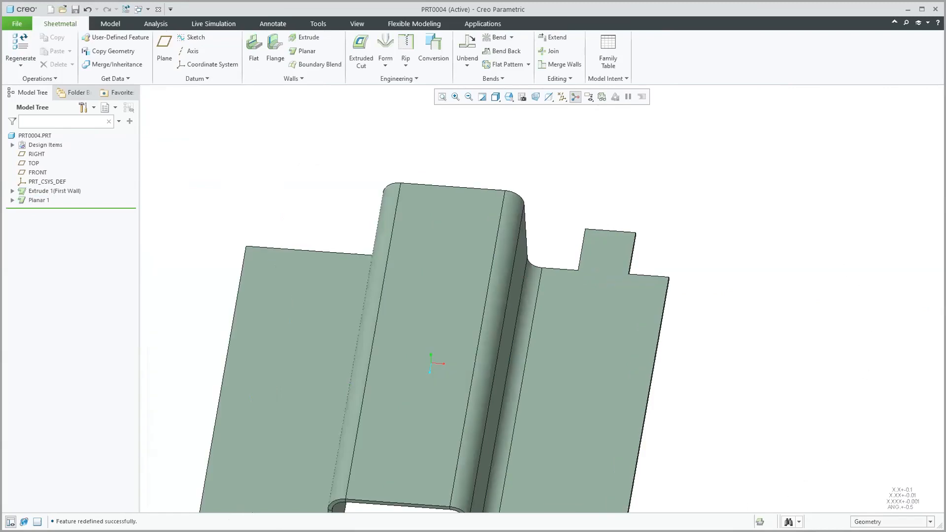
scroll(739, 242, "down", 1)
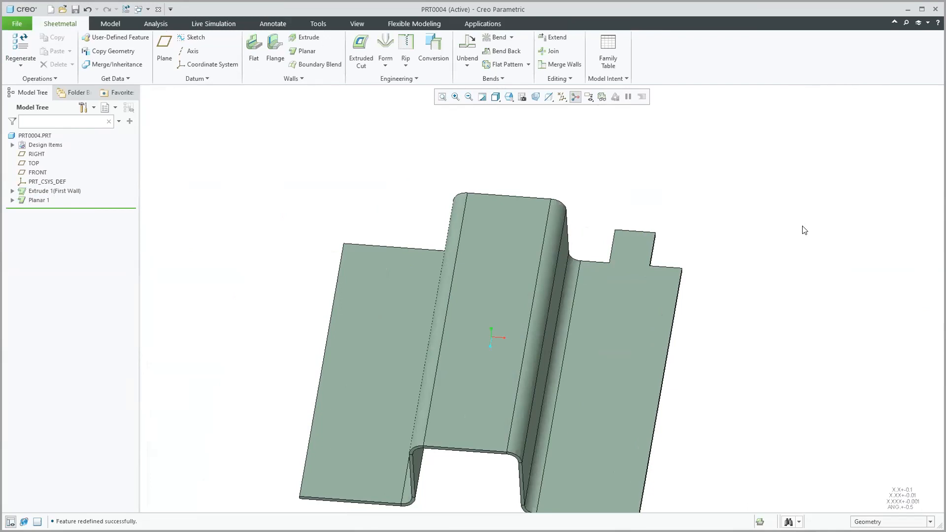
key("ctrl+d")
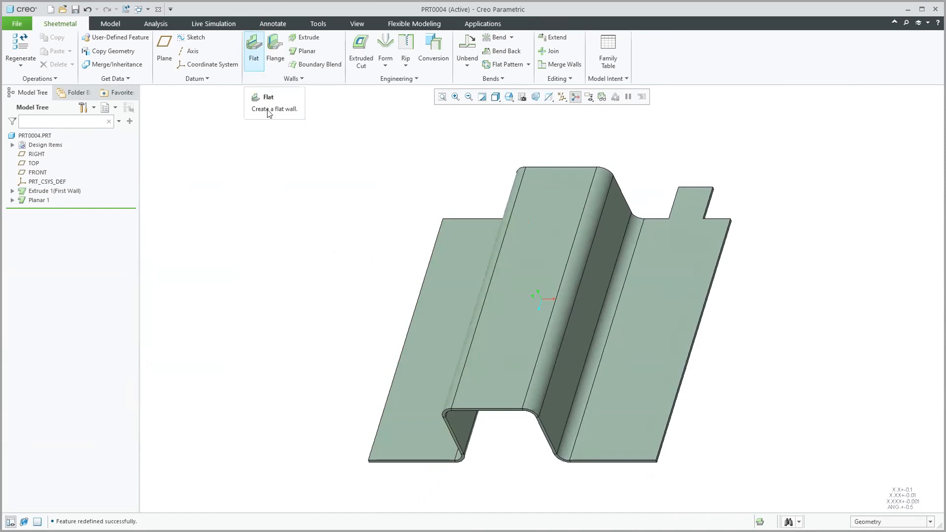
middle_click_drag(331, 368, 402, 340)
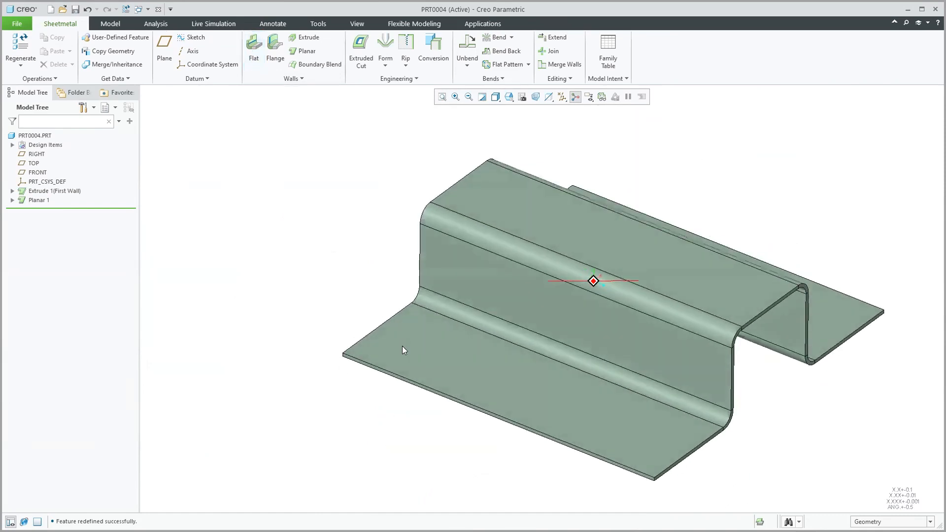
middle_click_drag(647, 418, 639, 329)
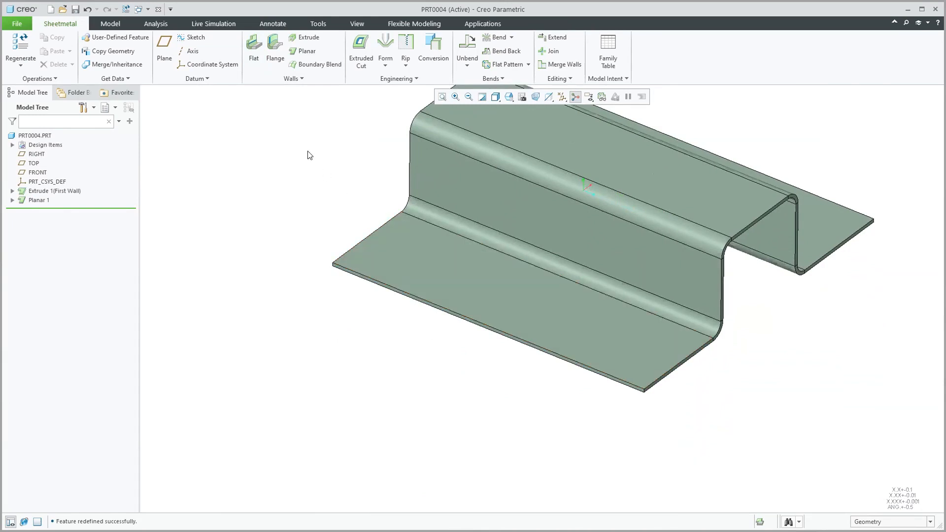
left_click(249, 57)
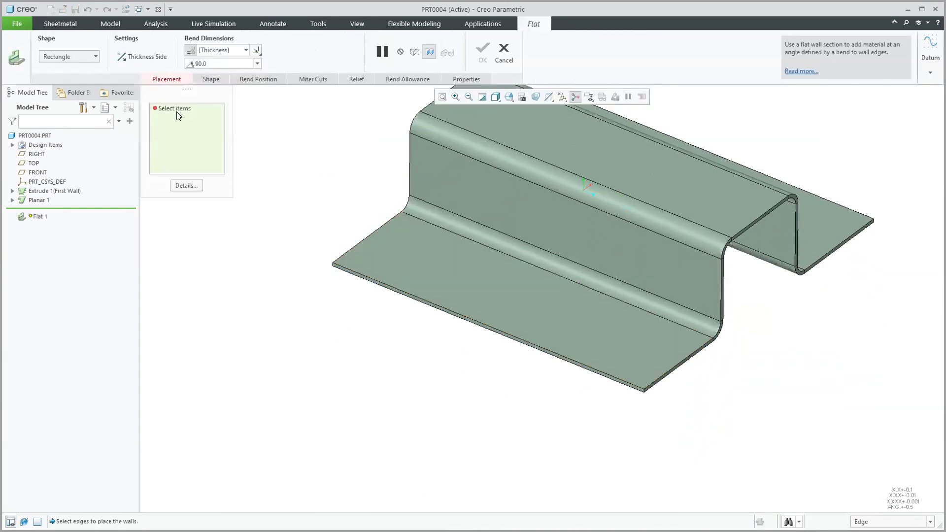
left_click(515, 340)
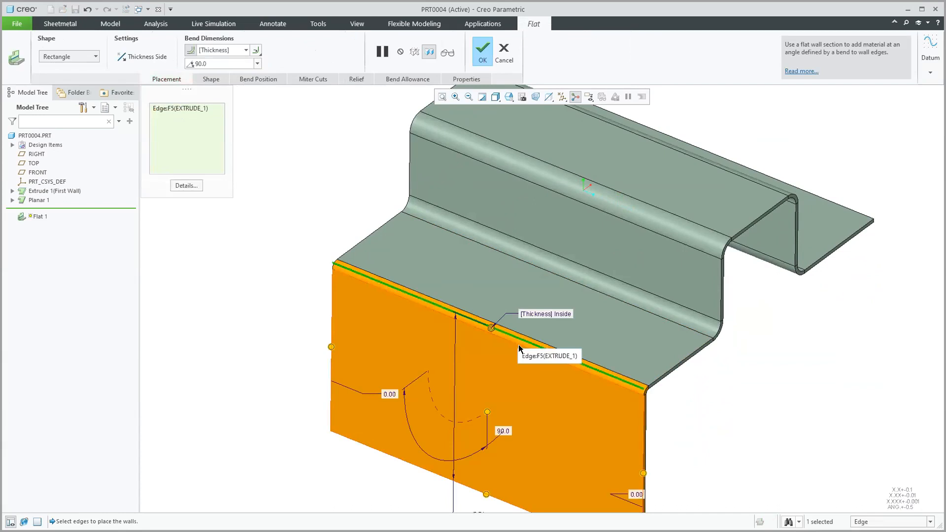
left_click(518, 345)
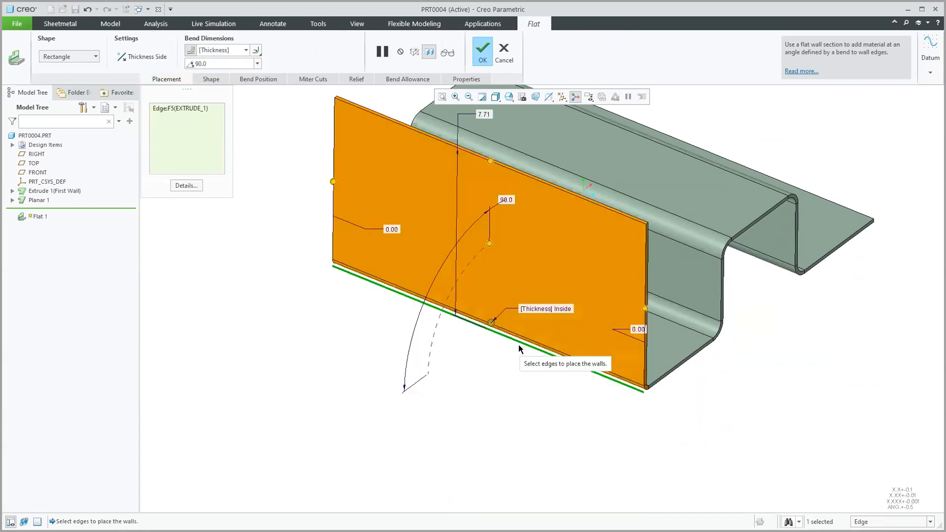
left_click(518, 338)
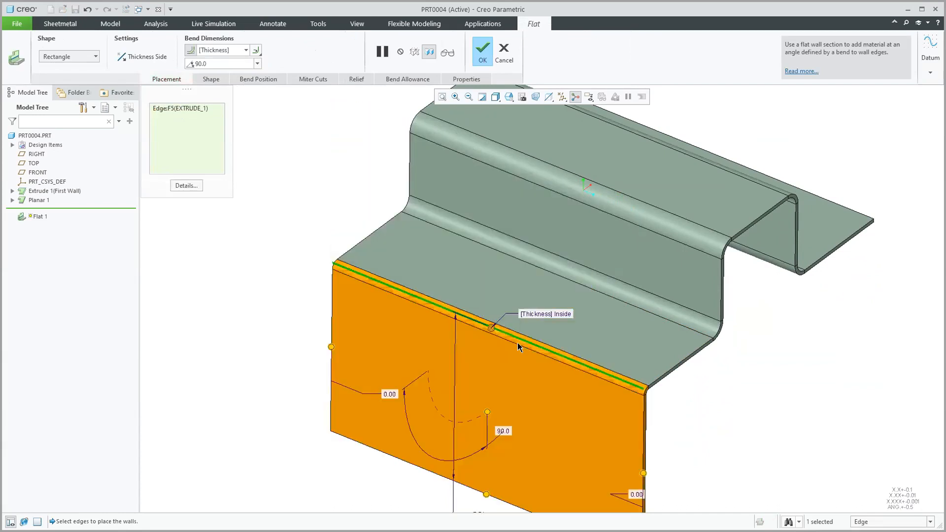
Reshape the flat wall preview to a height of about 4.5, one side inset 5 from the edge's end, and a bend angle of 77
left_click_drag(493, 487, 488, 436)
left_click_drag(643, 442, 604, 424)
left_click_drag(552, 402, 539, 399)
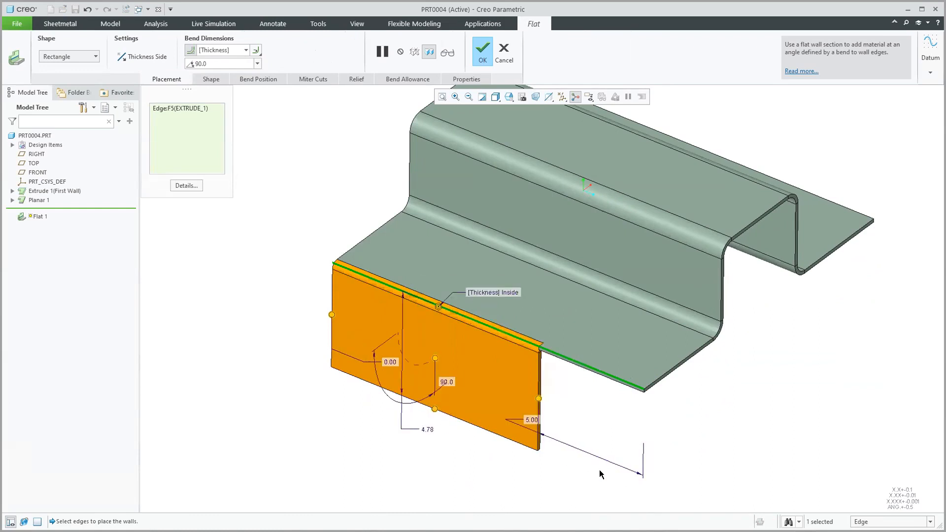
mouse_move(422, 408)
left_mouse_down()
mouse_move(409, 402)
mouse_move(422, 397)
left_mouse_up()
mouse_move(433, 356)
left_mouse_down()
mouse_move(418, 360)
mouse_move(427, 359)
left_mouse_up()
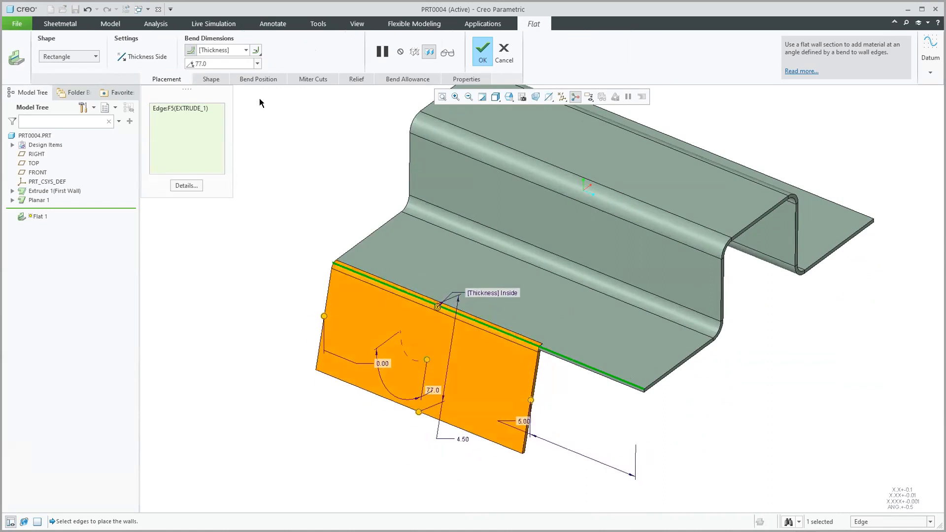
Set the flat wall's bend angle to 90 and the offset of its inset side to 0
left_click_drag(222, 65, 195, 64)
type("90")
key("Return")
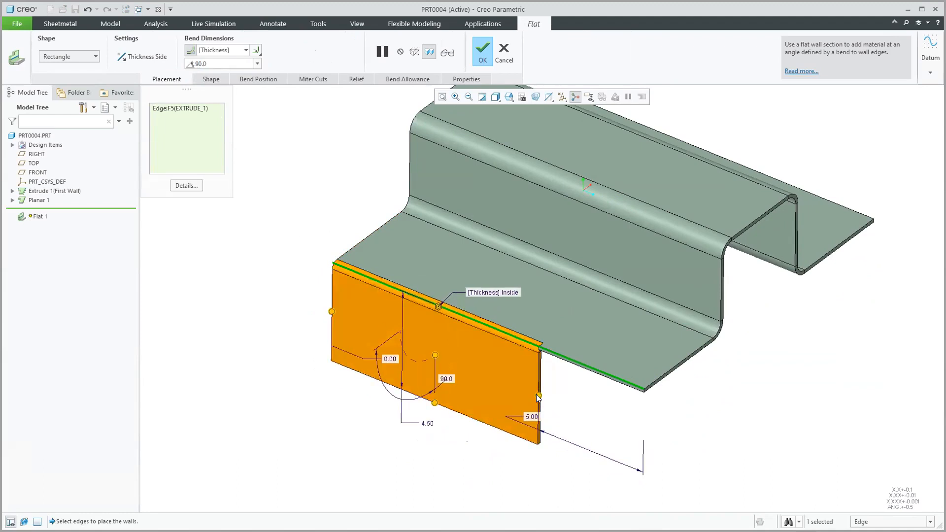
double_click(532, 416)
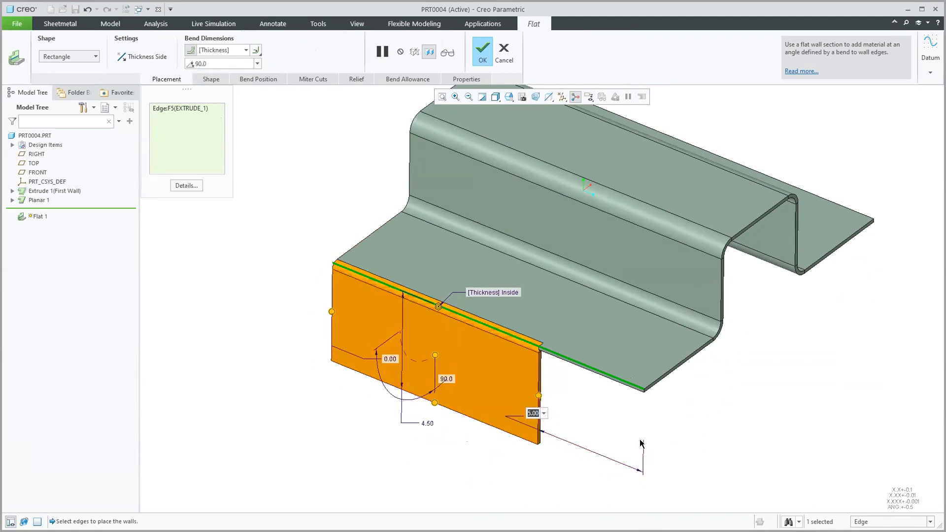
type("0")
key("Return")
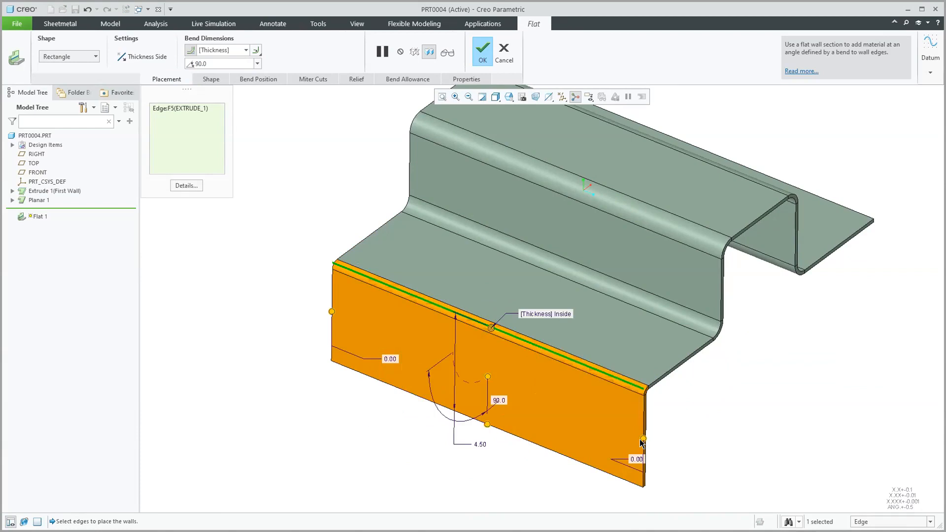
Try the Trapezoid, L and T shapes for the flat wall, and return it to Rectangle
left_click(95, 55)
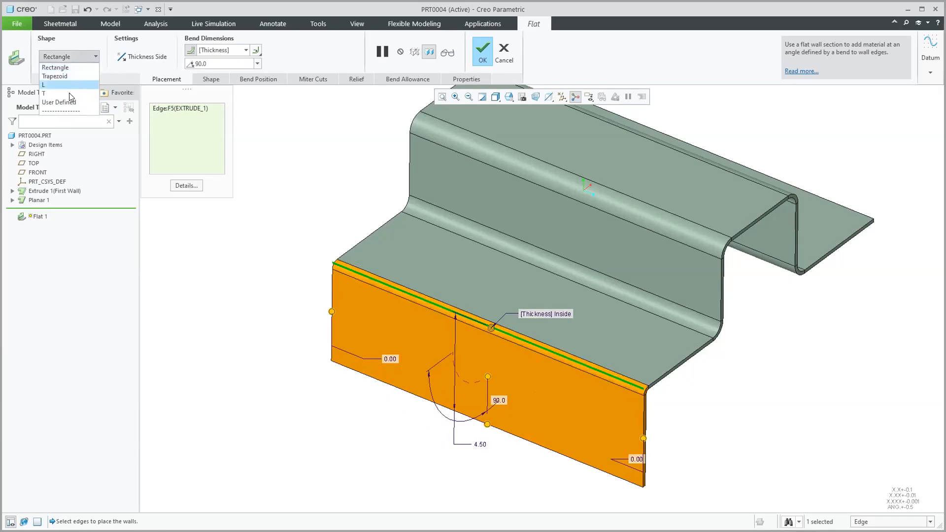
left_click(70, 78)
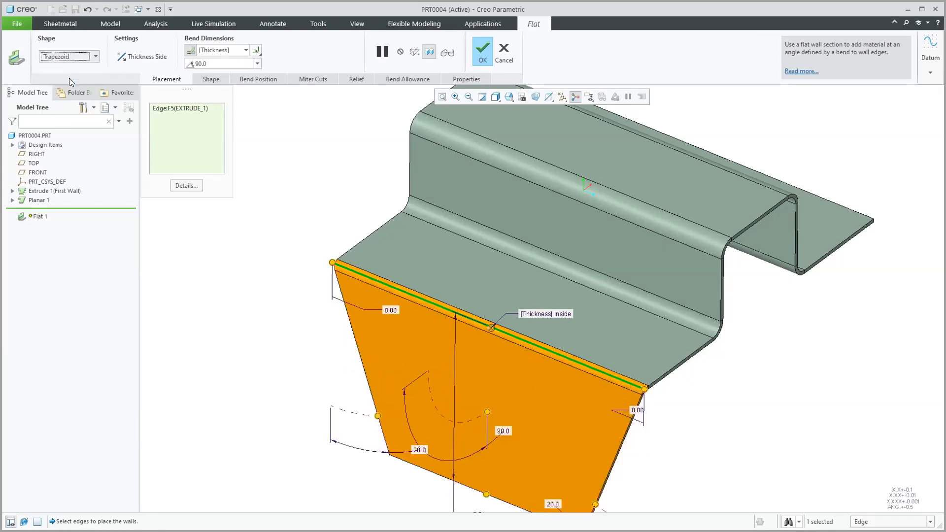
left_click(96, 57)
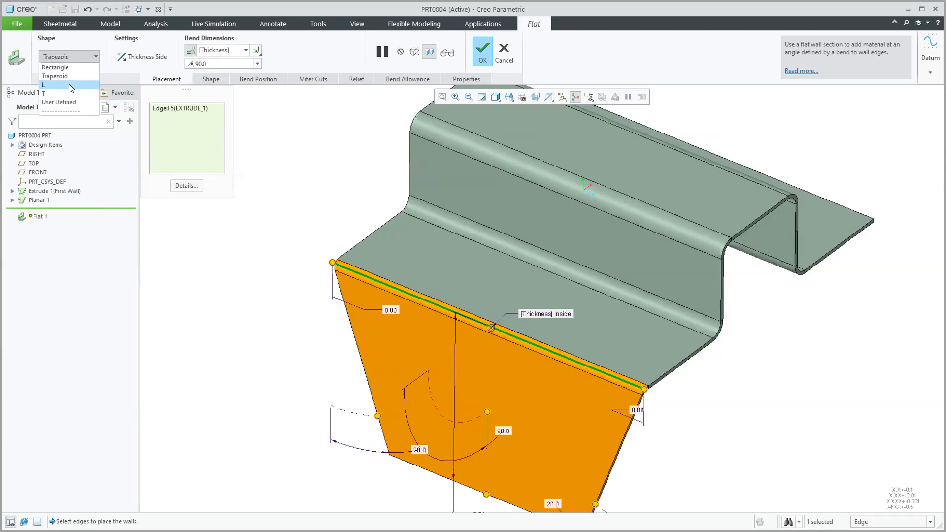
left_click(69, 83)
left_click(96, 57)
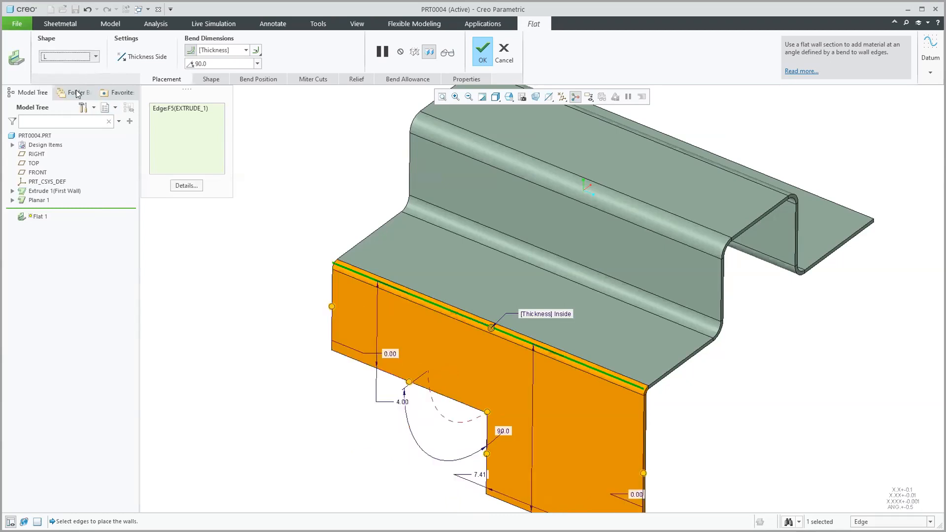
left_click(76, 94)
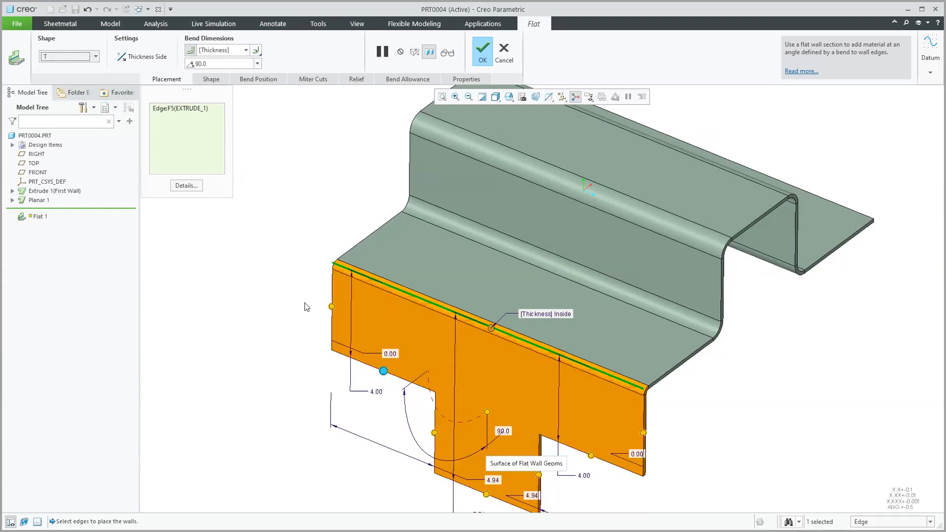
left_click(95, 57)
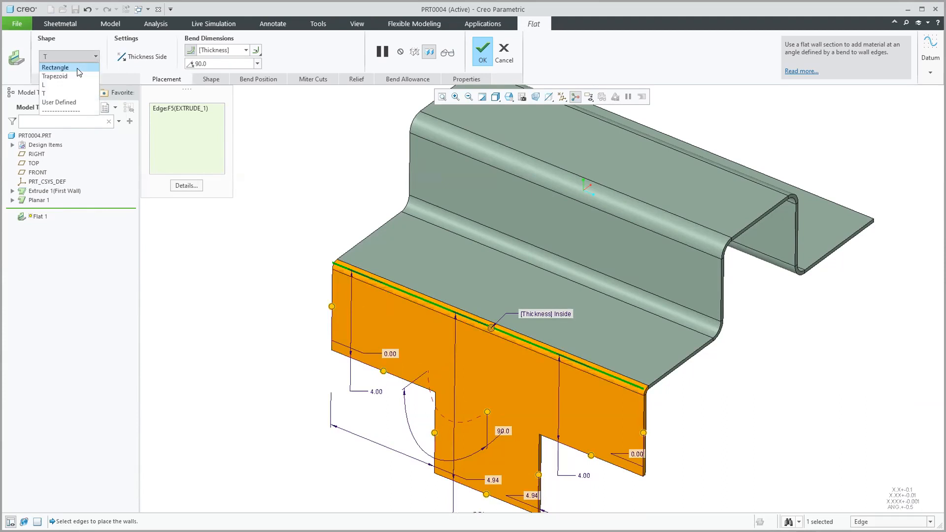
left_click(55, 67)
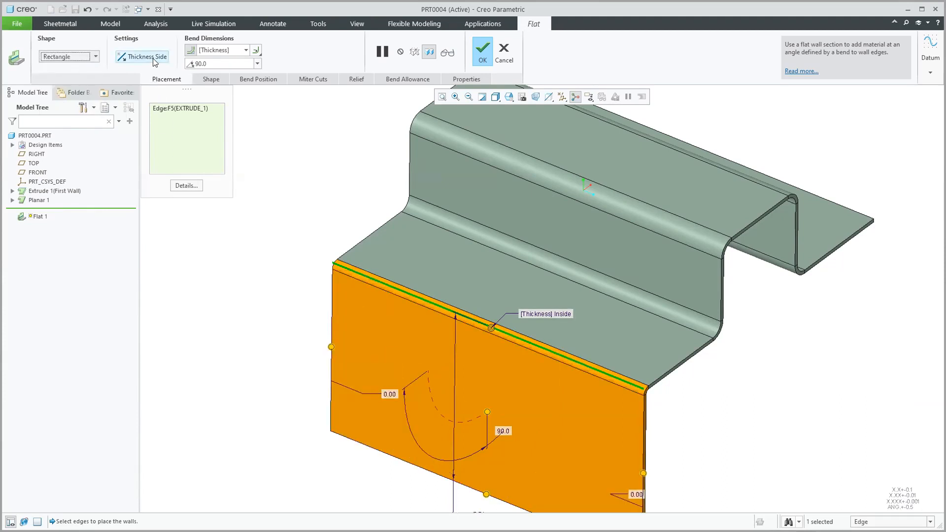
Flip the flat wall's thickness side and flip it back, viewing the profile from the end
middle_click_drag(710, 405, 664, 386)
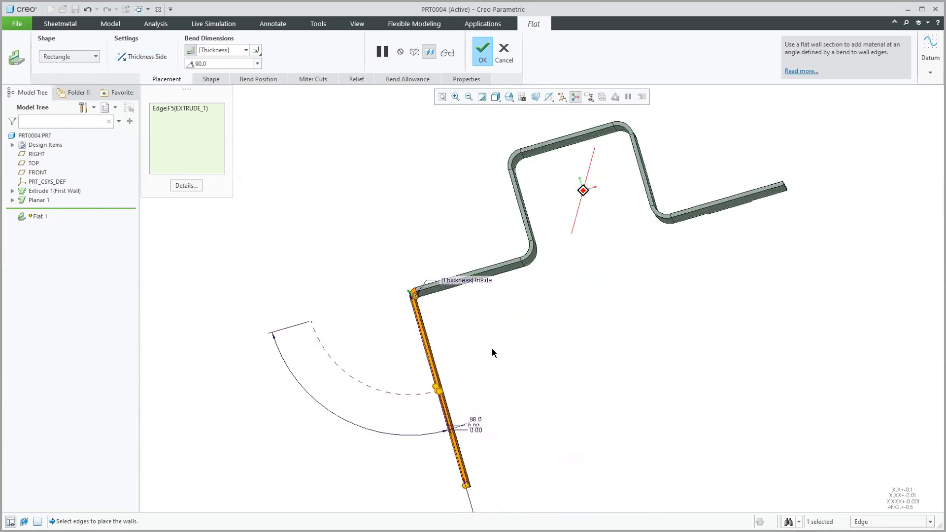
left_click(150, 58)
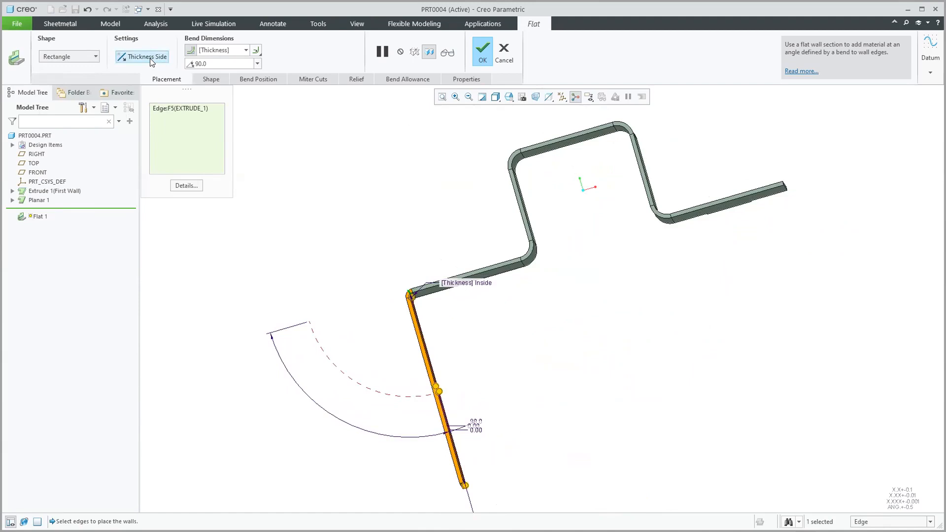
left_click(151, 58)
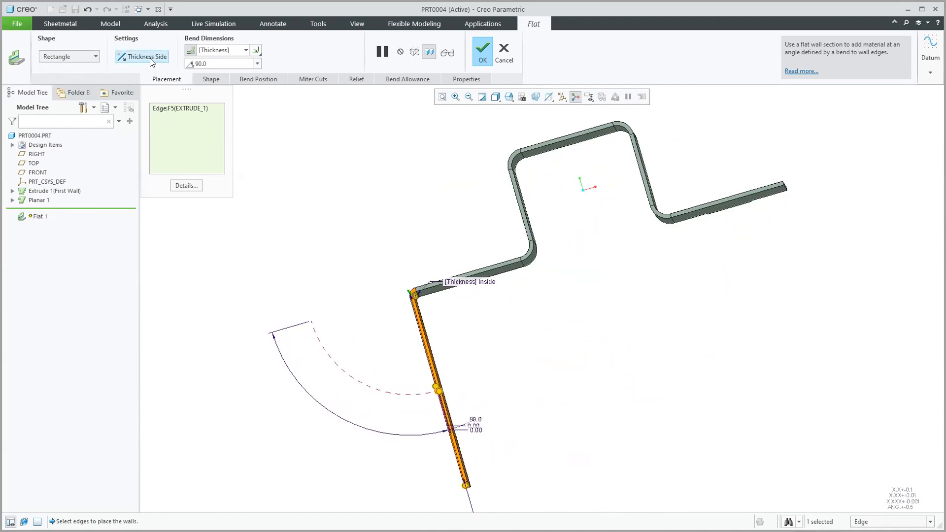
Try the tangent bend position for the flat wall, and the two offset bend positions with offsets of about 0.66 and 1.56
middle_click_drag(378, 182, 415, 198)
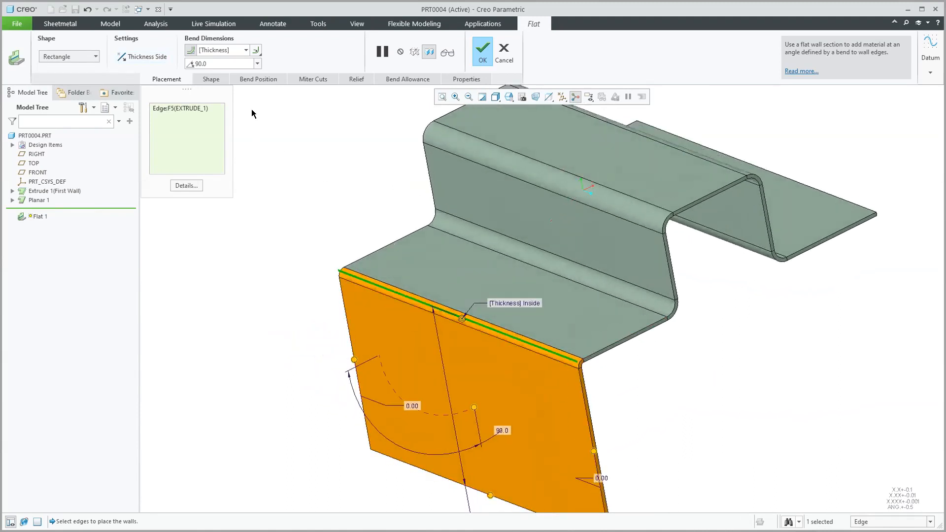
left_click(250, 80)
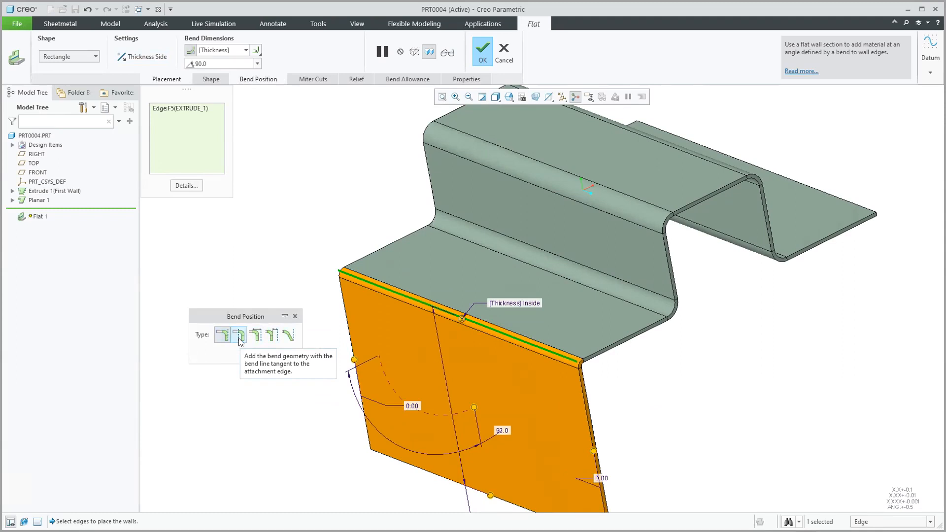
left_click(239, 335)
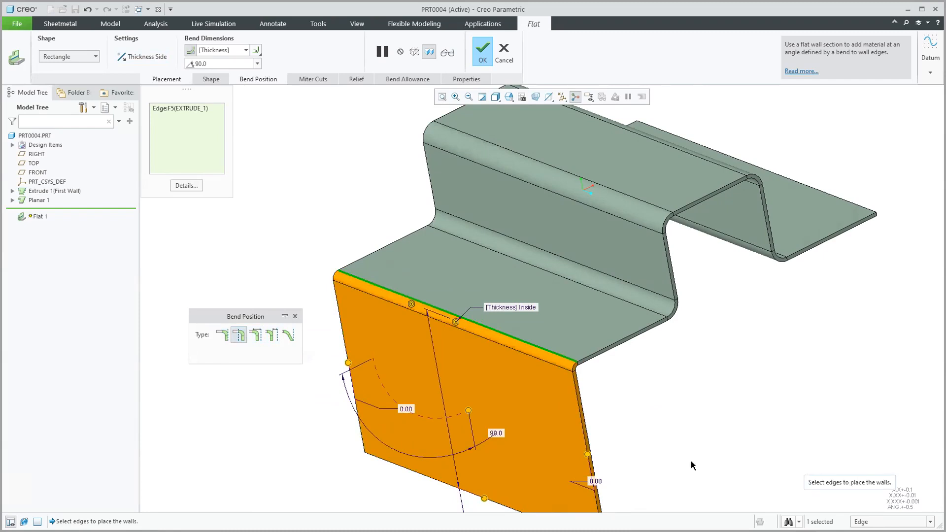
left_click(255, 335)
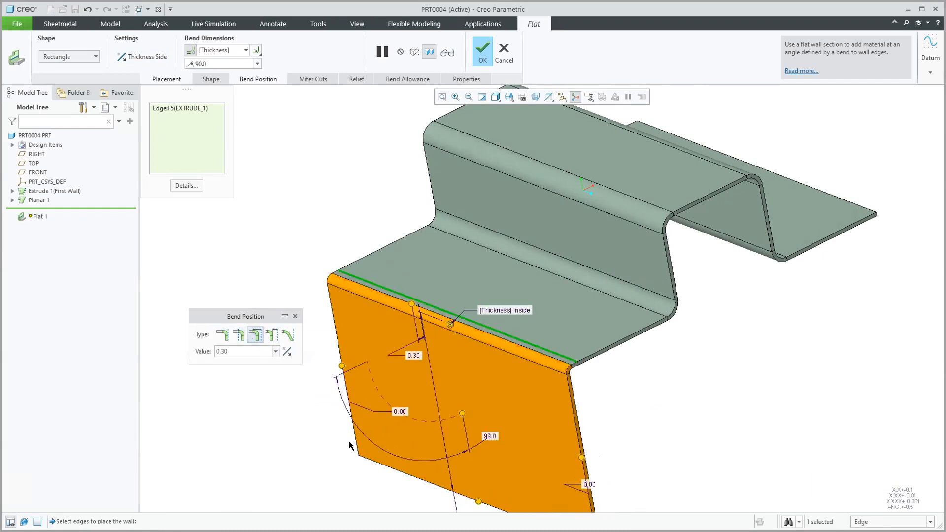
left_click_drag(411, 303, 436, 316)
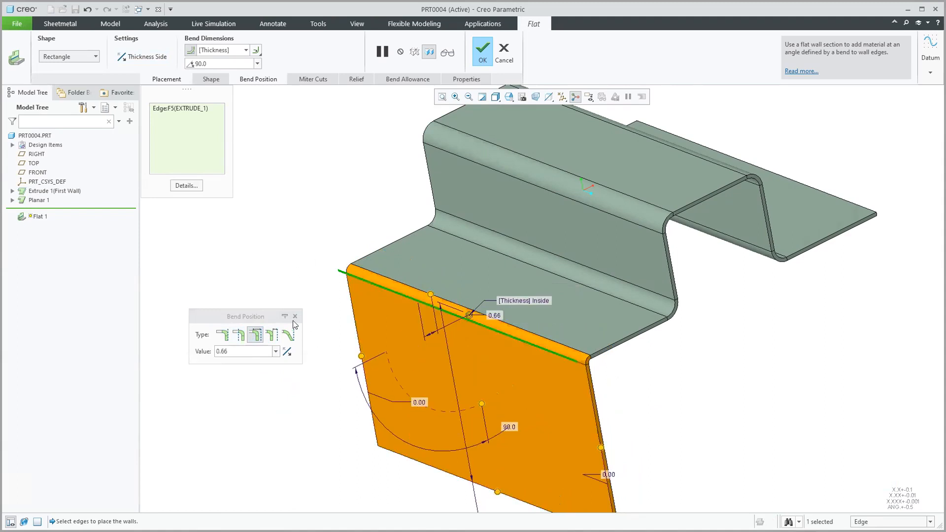
left_click(272, 335)
left_click_drag(430, 294, 448, 286)
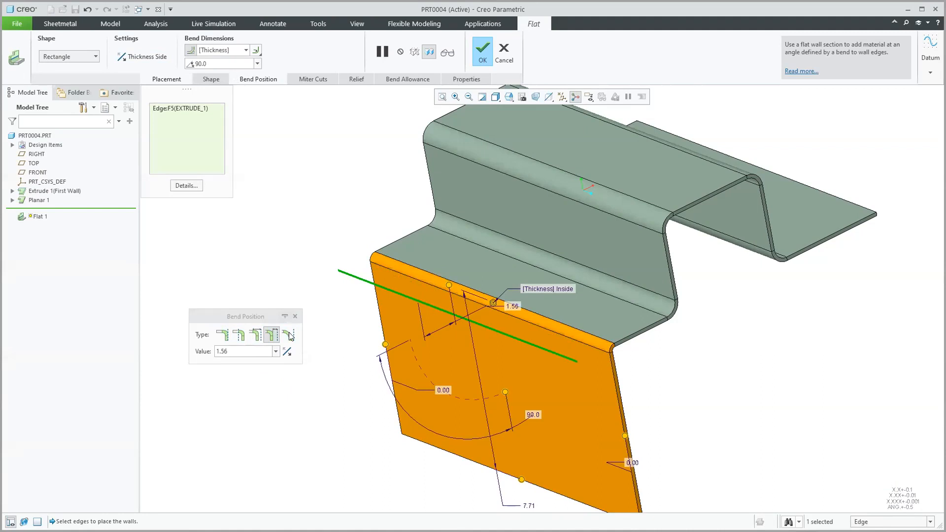
Set the flat wall's bend angle to 60 and shorten the wall to a height of about 3.72
left_click(213, 64)
type("60")
key("Return")
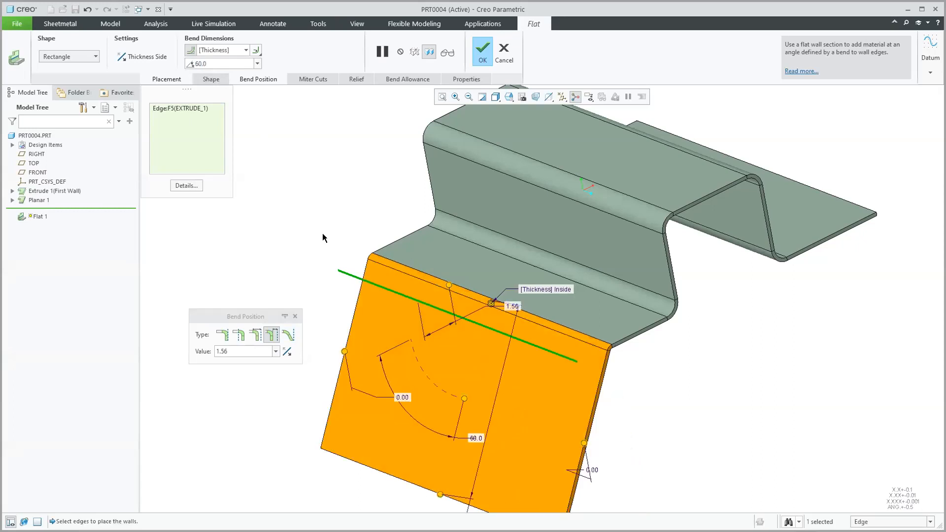
left_click_drag(439, 495, 465, 394)
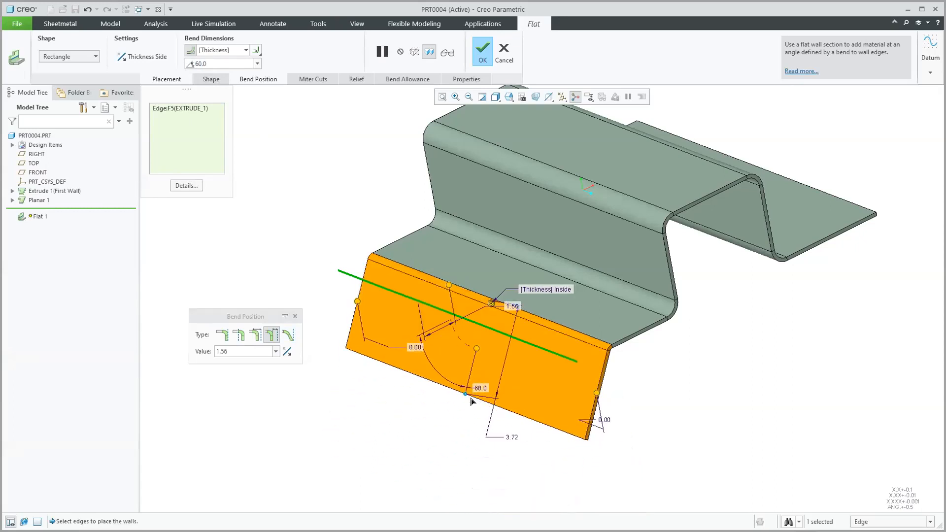
Try the last bend position type with the wall shortened to about 2.75, and return to the first bend position type
left_click(289, 336)
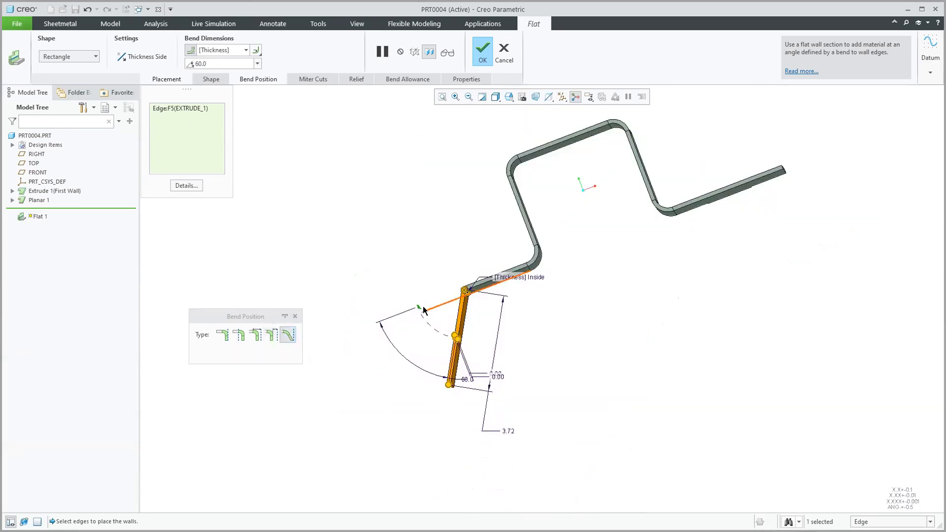
left_click_drag(448, 389, 439, 428)
left_click_drag(455, 360, 437, 362)
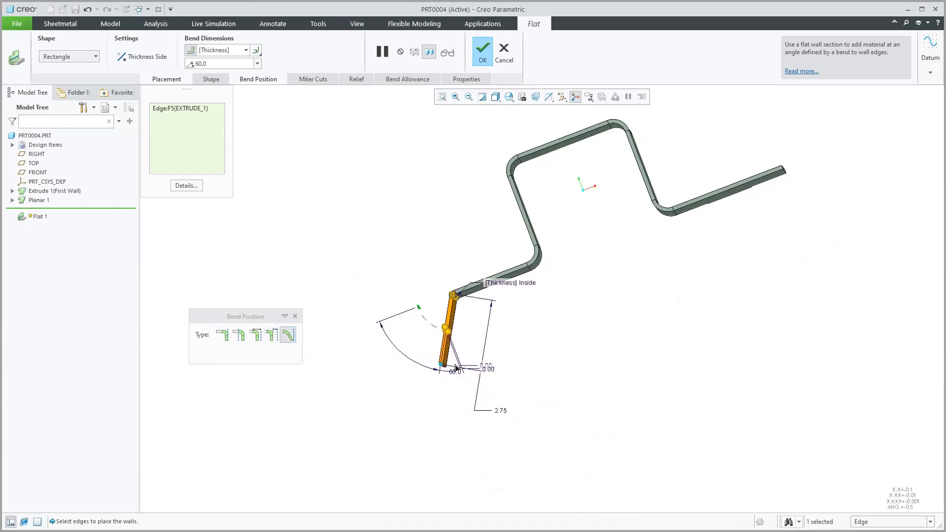
left_click(227, 337)
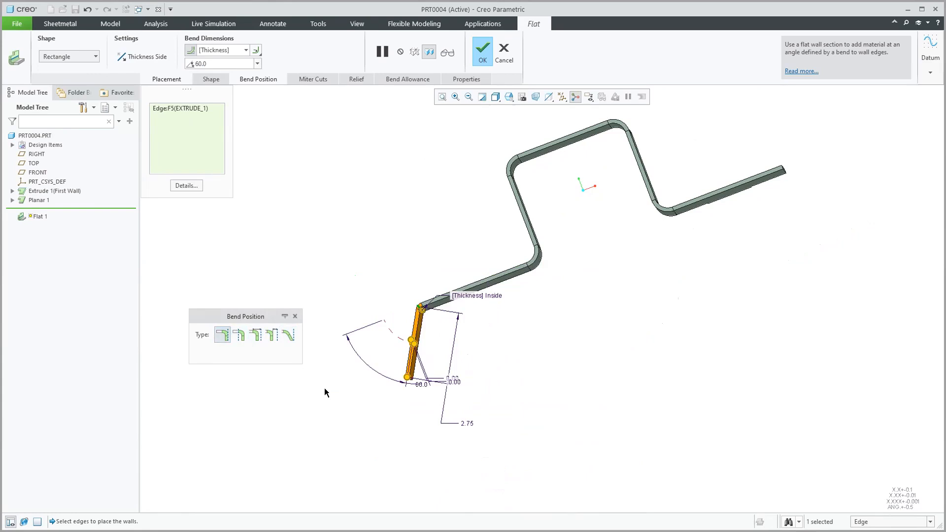
Set the flat wall's bend angle to 90 and inset one side about 2.81 from the end of the attachment edge
double_click(218, 63)
type("90")
key("Return")
middle_click_drag(301, 207, 359, 227)
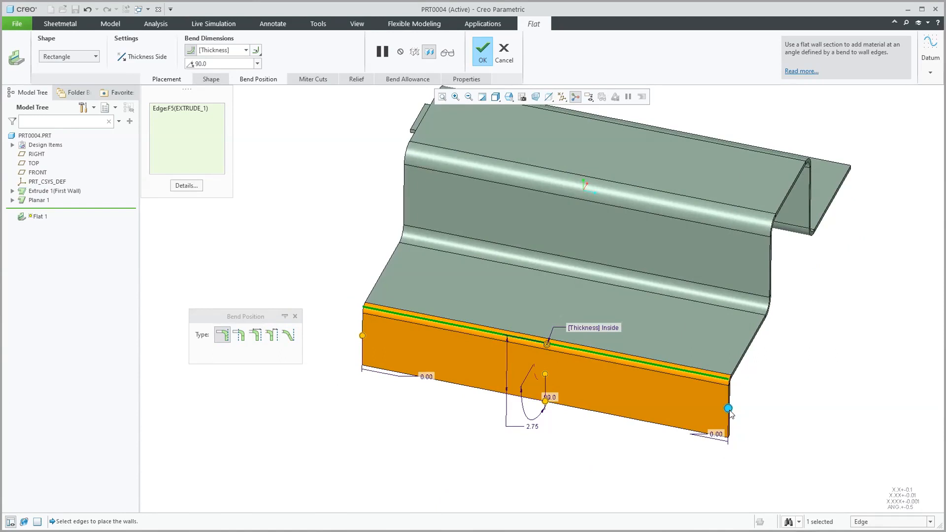
left_click_drag(728, 408, 664, 382)
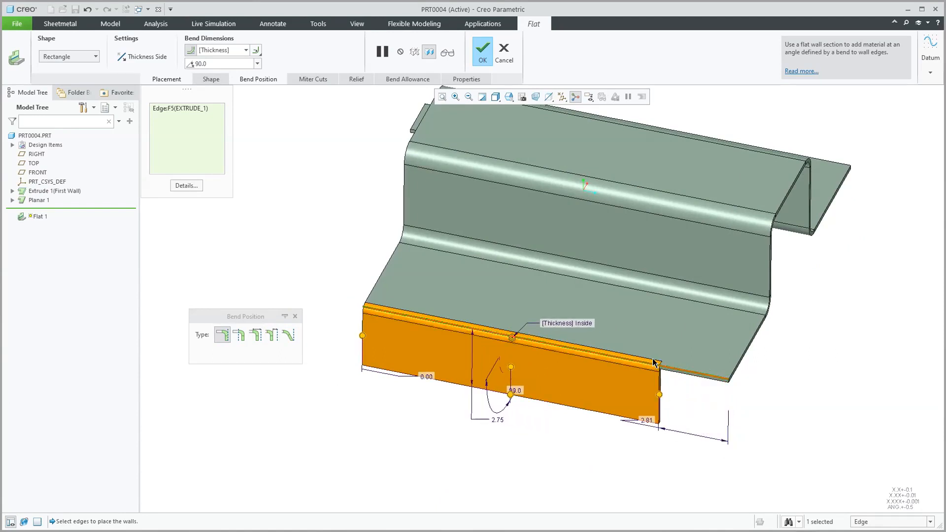
scroll(706, 367, "up", 2)
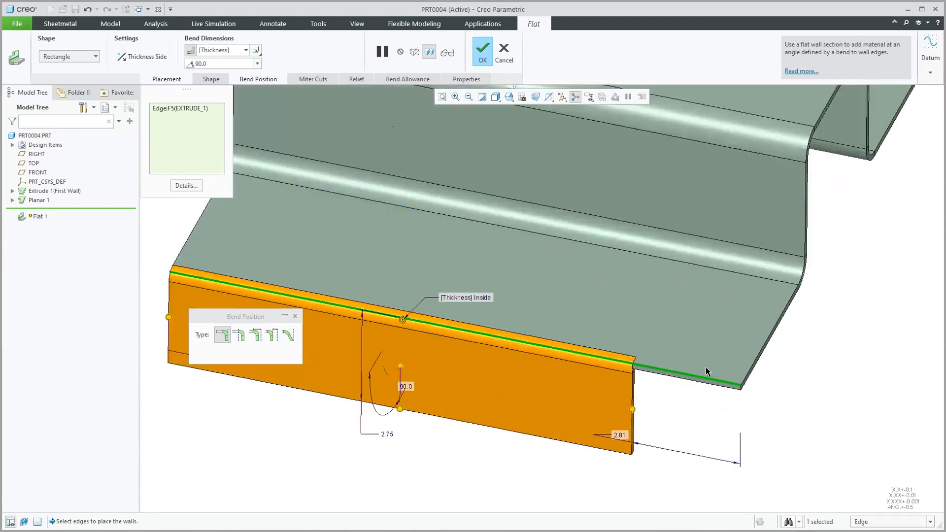
Try the Stretch and Rectangular bend reliefs for the flat wall, and set the relief type to Obround
left_click(361, 77)
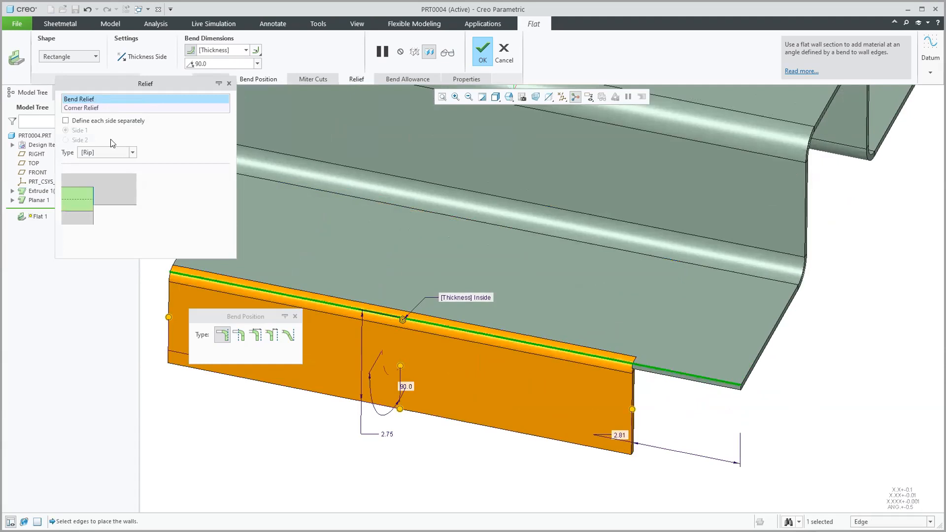
left_click(131, 152)
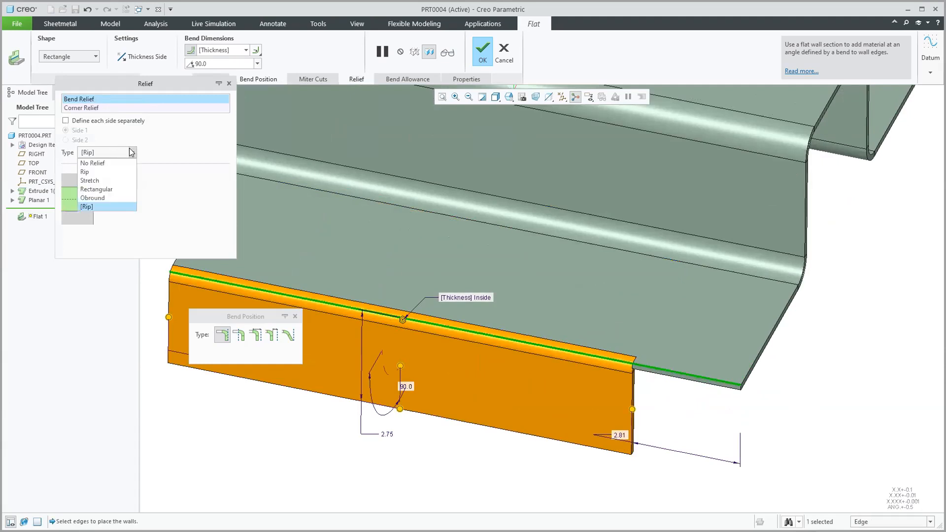
left_click(111, 182)
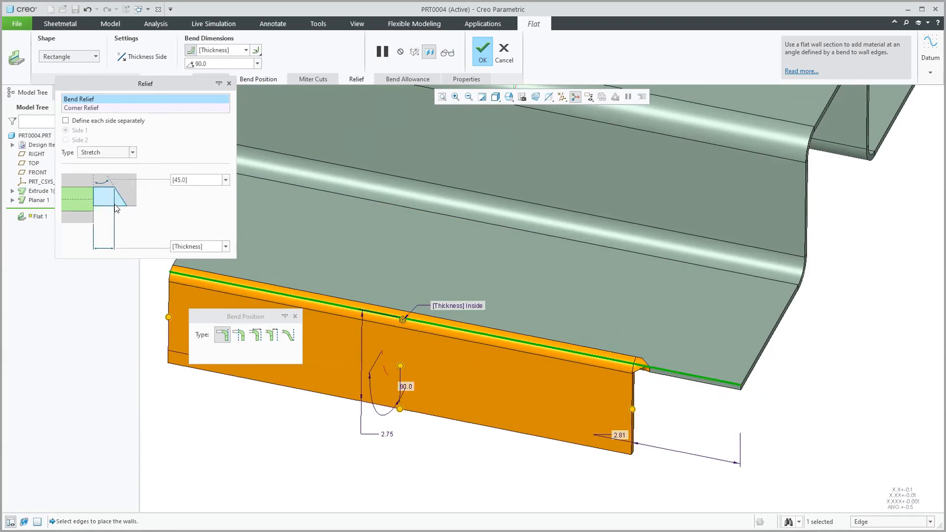
left_click(124, 152)
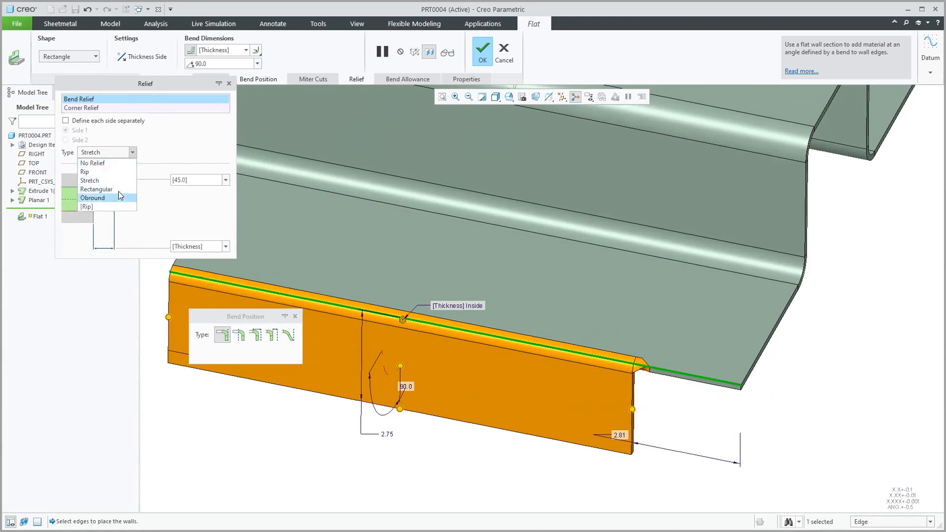
left_click(118, 189)
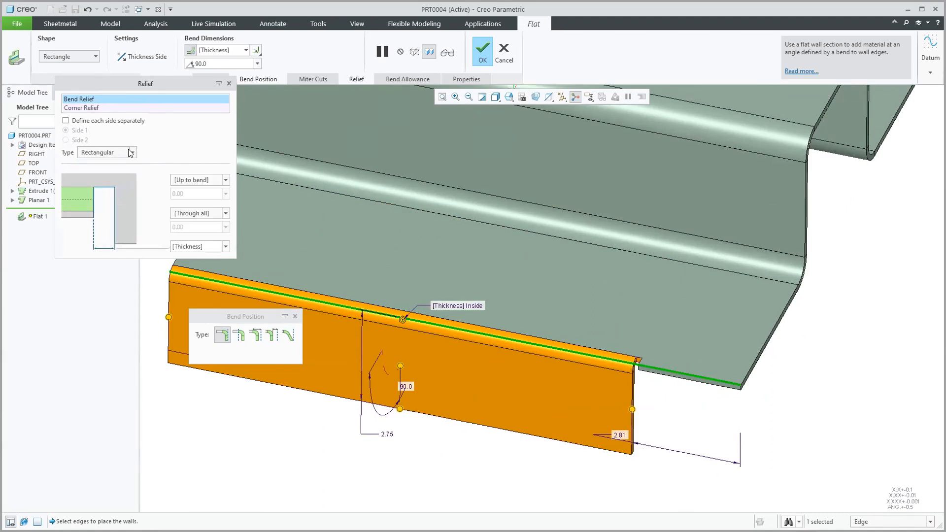
left_click(132, 152)
left_click(116, 198)
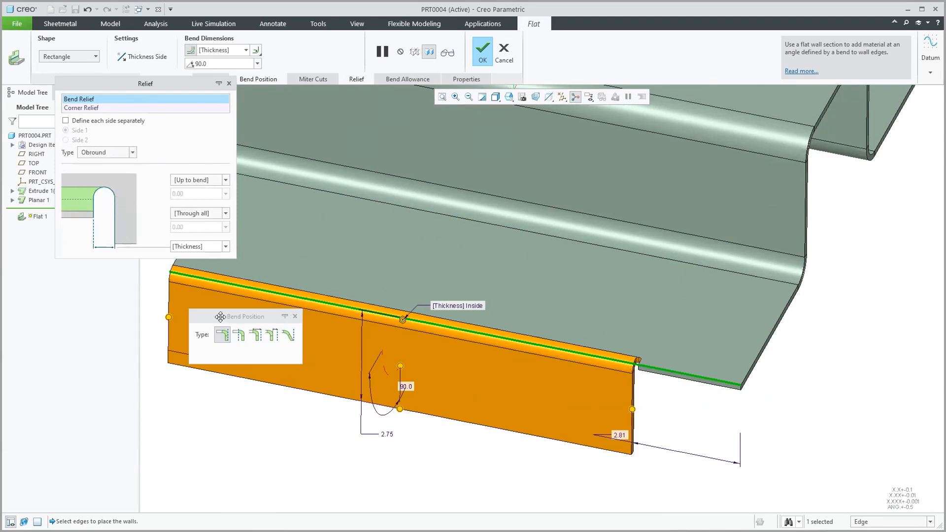
Inset the flat wall's other side about 1.97 from its end of the attachment edge
scroll(537, 391, "down", 2)
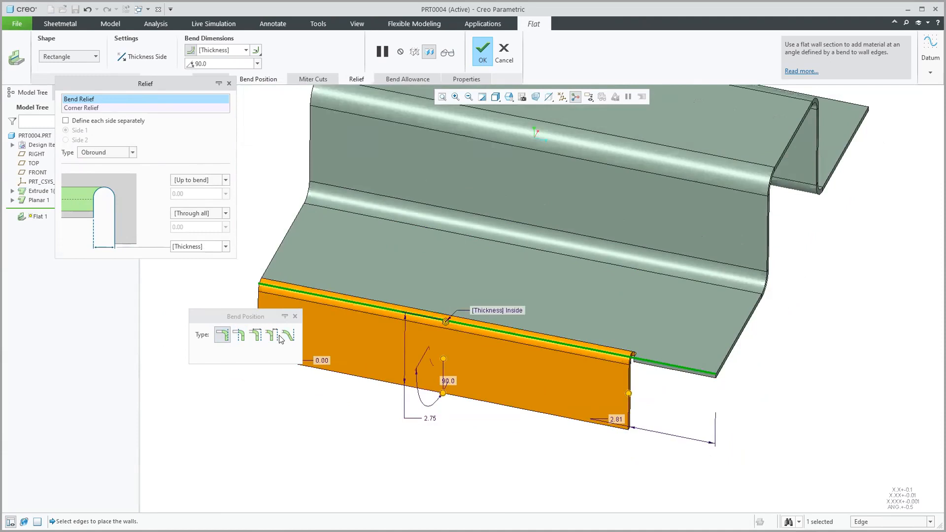
left_click_drag(247, 315, 190, 378)
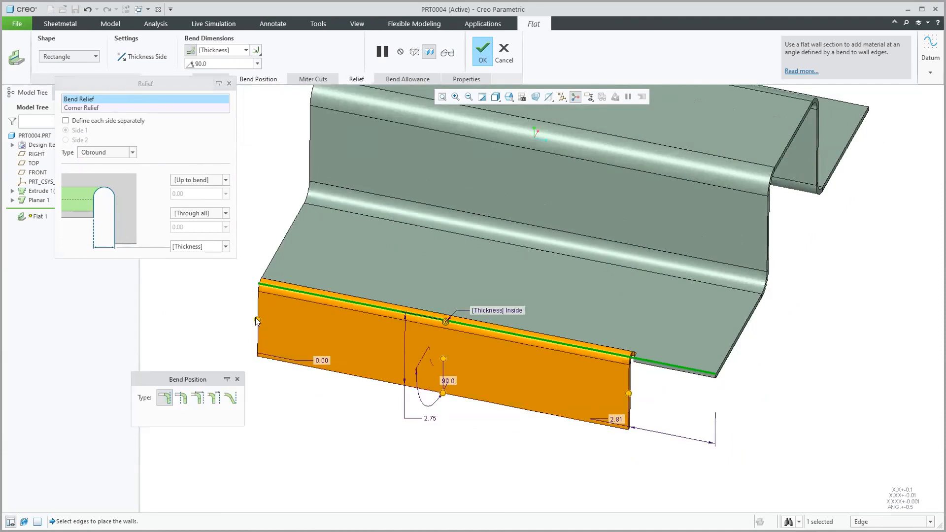
left_click_drag(256, 321, 319, 328)
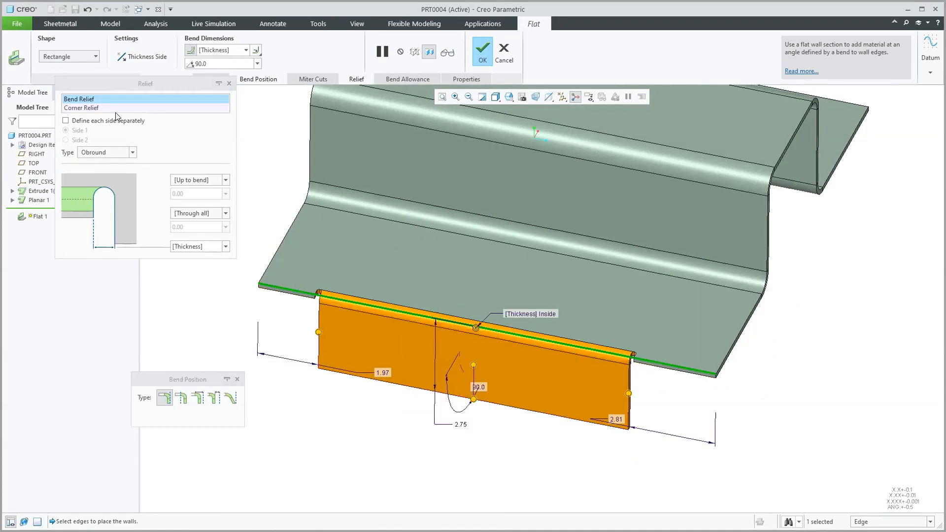
Define the bend relief separately for each side and set Side 2 to Rip
left_click(66, 121)
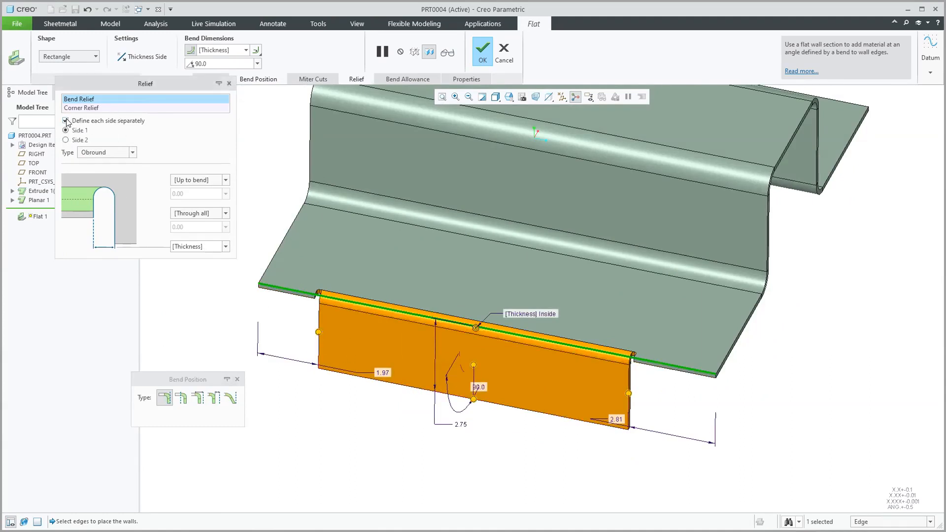
left_click(78, 140)
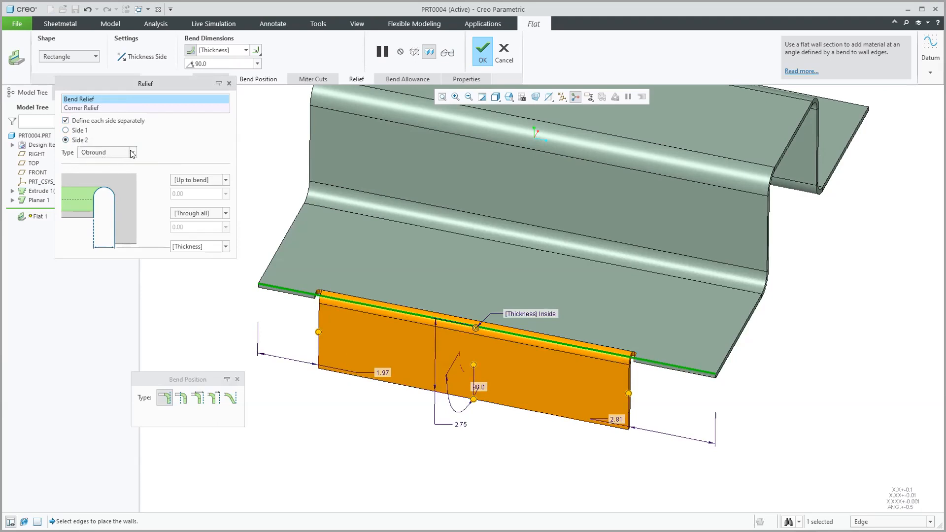
left_click(131, 153)
left_click(110, 171)
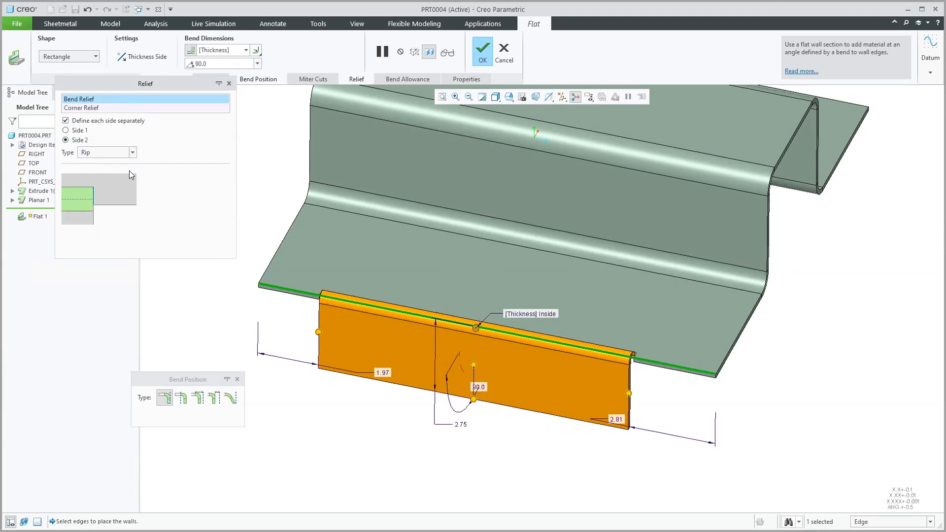
Cancel the flat wall feature without keeping it
left_click(127, 92)
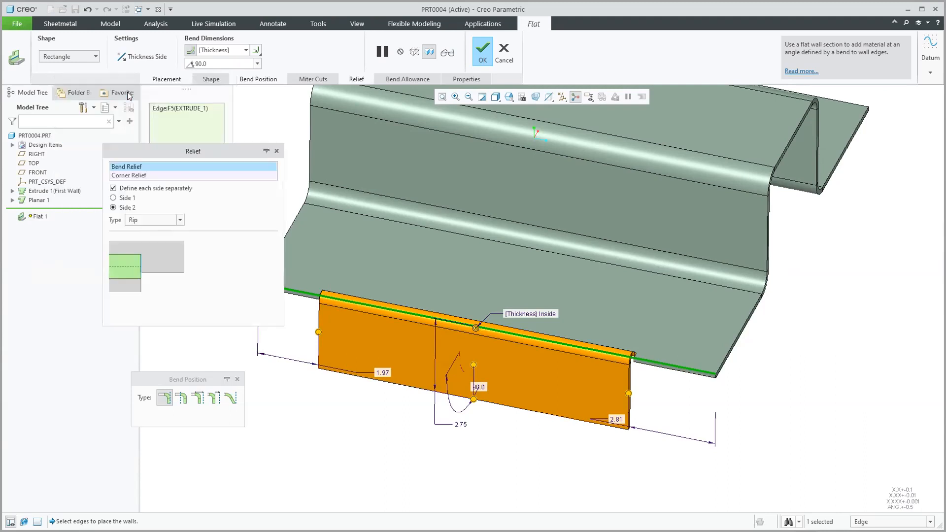
left_click(505, 53)
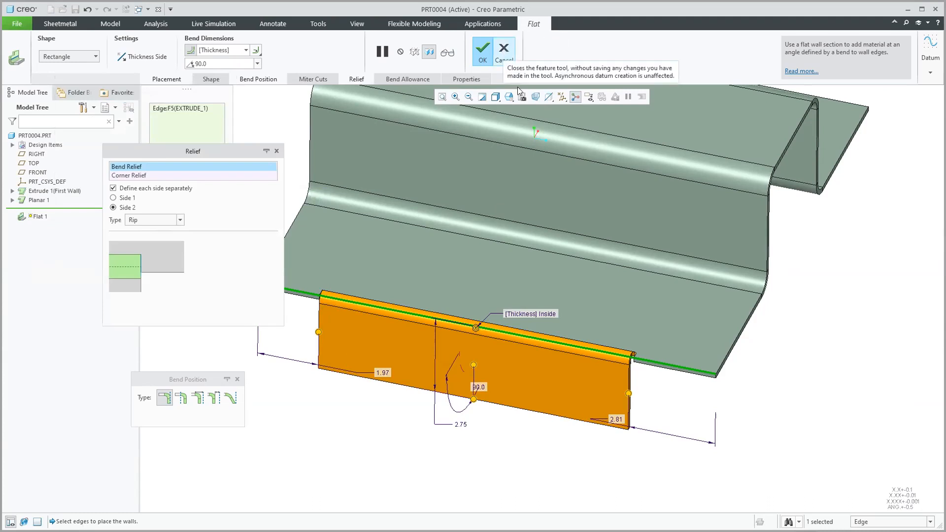
left_click(490, 289)
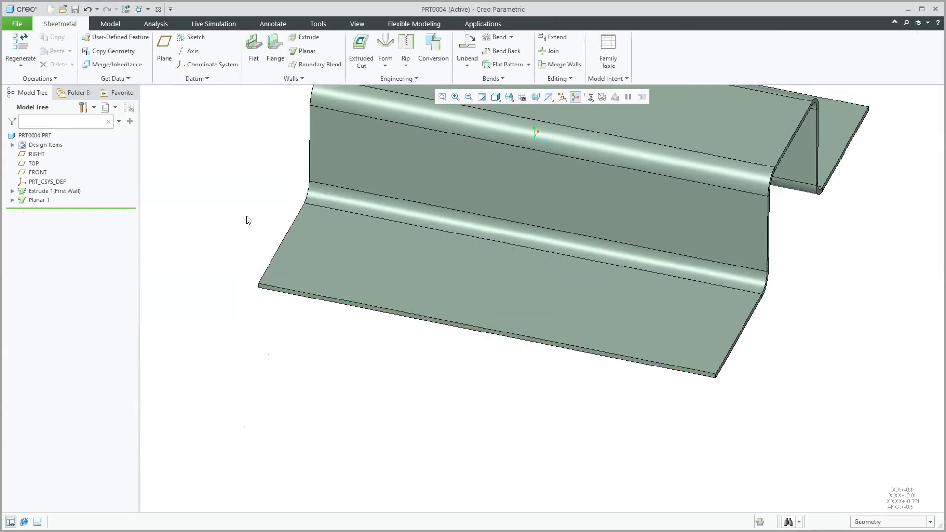
Start a new flat wall attached to both the flange's long outer edge and its adjoining short end edge
left_click(251, 45)
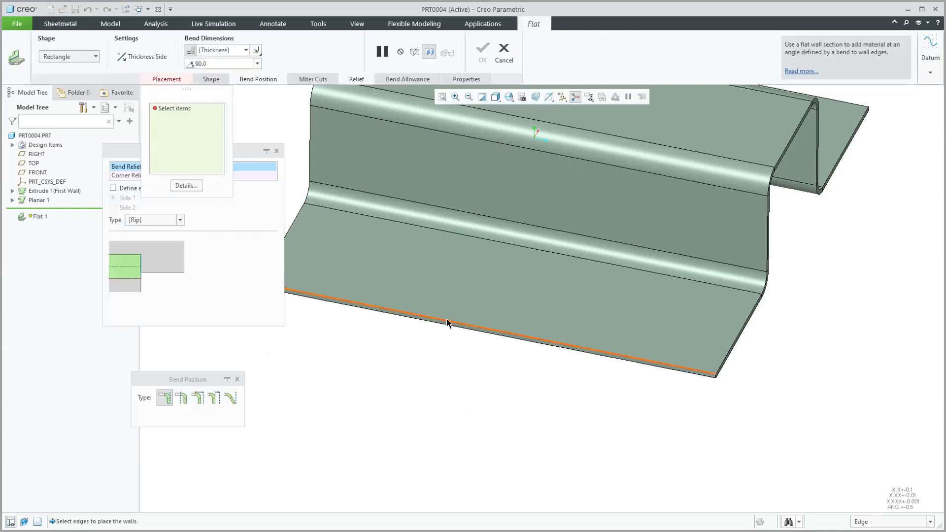
left_click(447, 319)
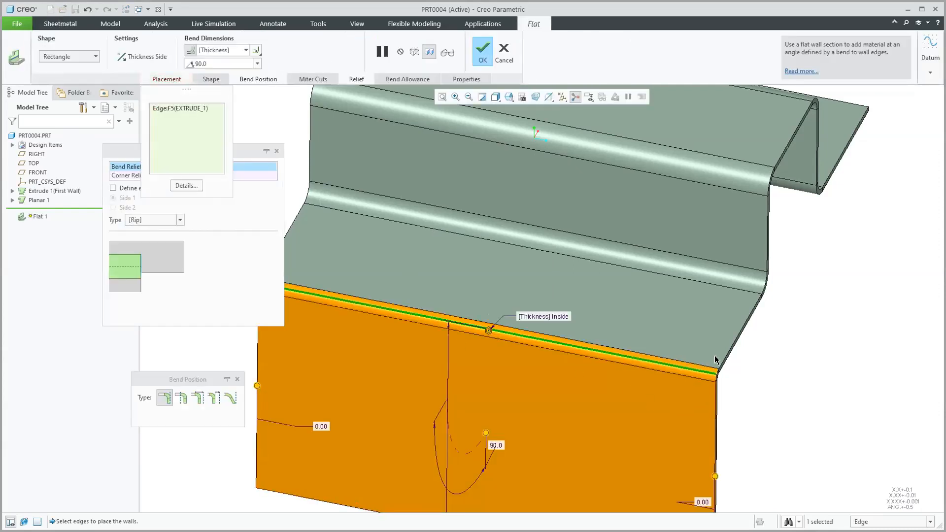
left_click(733, 338, "ctrl")
scroll(590, 353, "up", 3)
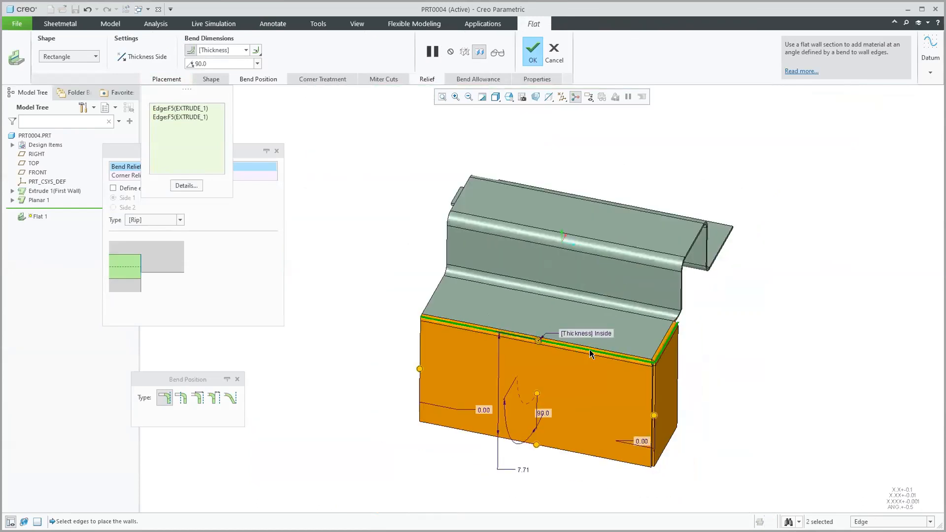
Shorten the two-edge flat wall to a height of 2 and bring the shared corner into close view
left_click_drag(536, 445, 537, 366)
scroll(704, 339, "down", 3)
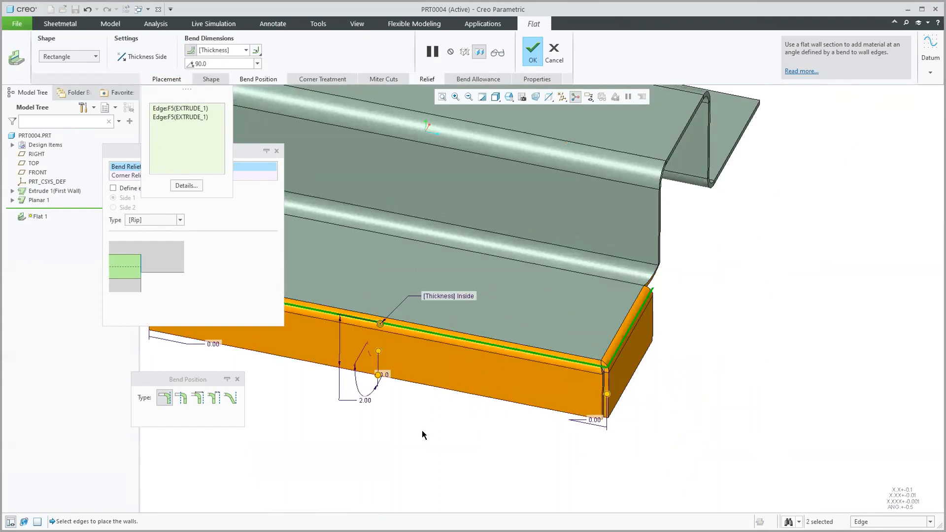
mouse_move(418, 416)
middle_mouse_down()
mouse_move(431, 410)
mouse_move(417, 403)
mouse_move(507, 413)
middle_mouse_up()
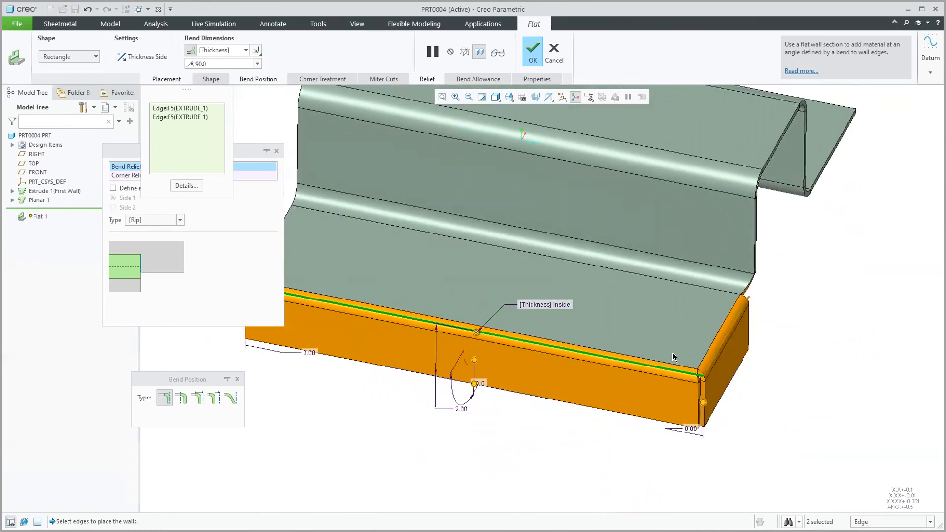
scroll(751, 404, "down", 3)
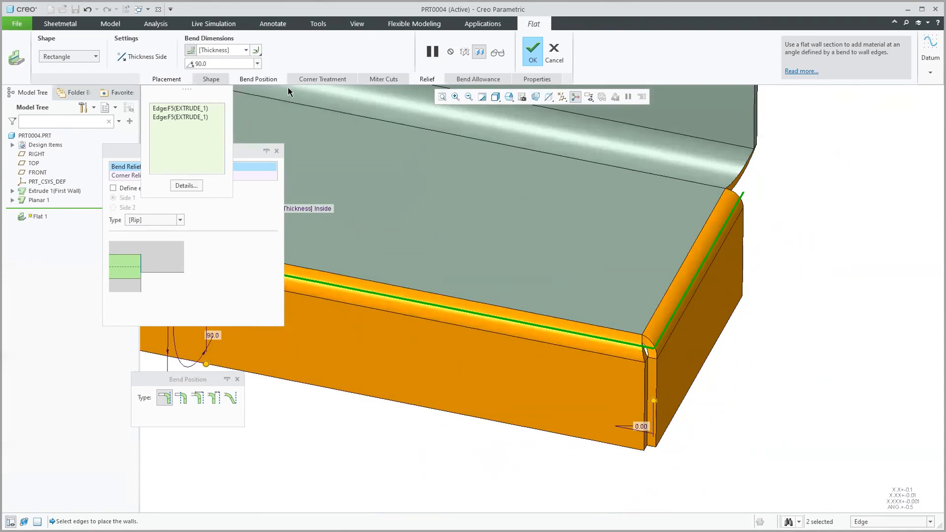
Close the relief and bend position settings and open the corner treatment settings of the two-edge flat wall
left_click(275, 151)
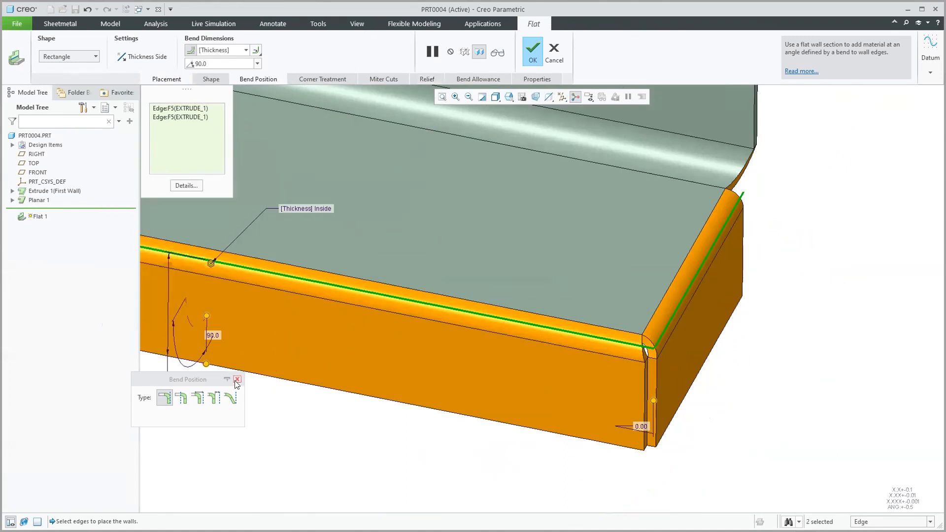
left_click(170, 79)
left_click(315, 79)
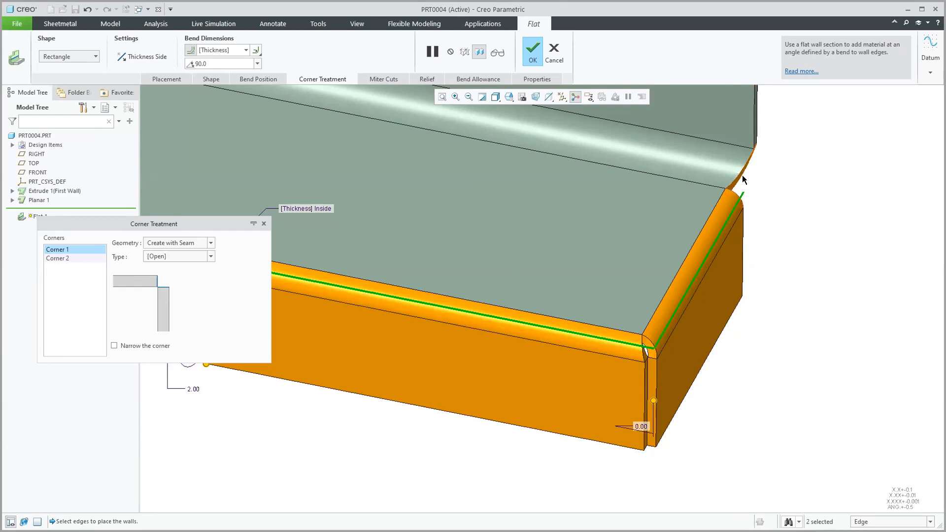
Try the Create with Seam and Do not Create geometry options on Corner 2, ending on Create with Seam
left_click(64, 259)
middle_click_drag(799, 290, 758, 216)
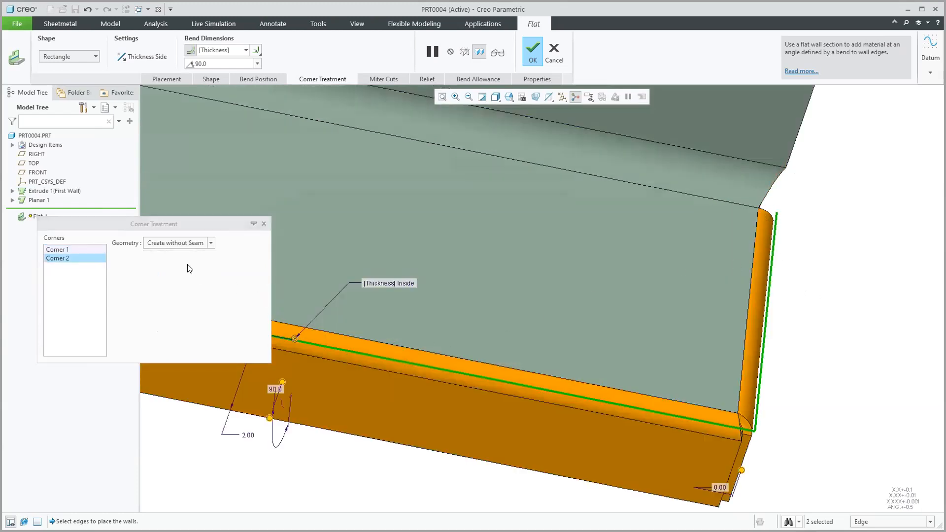
left_click(210, 244)
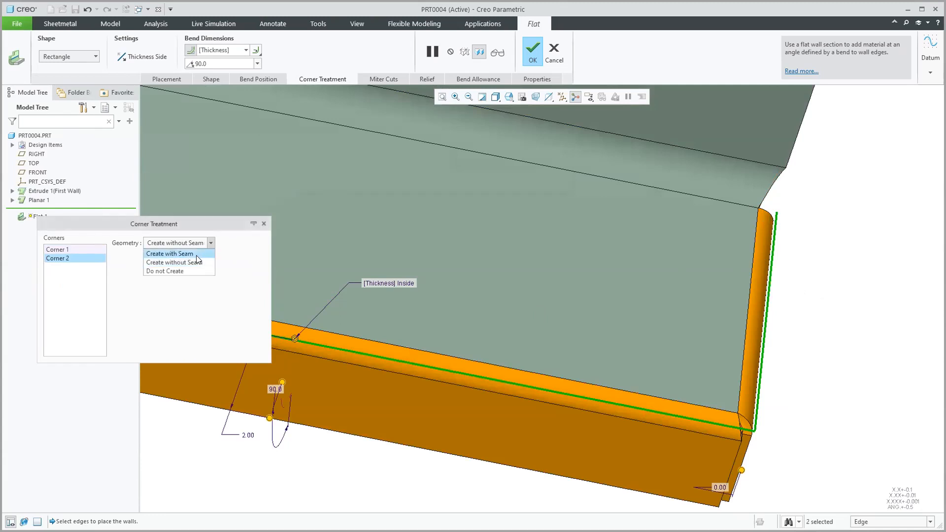
left_click(198, 253)
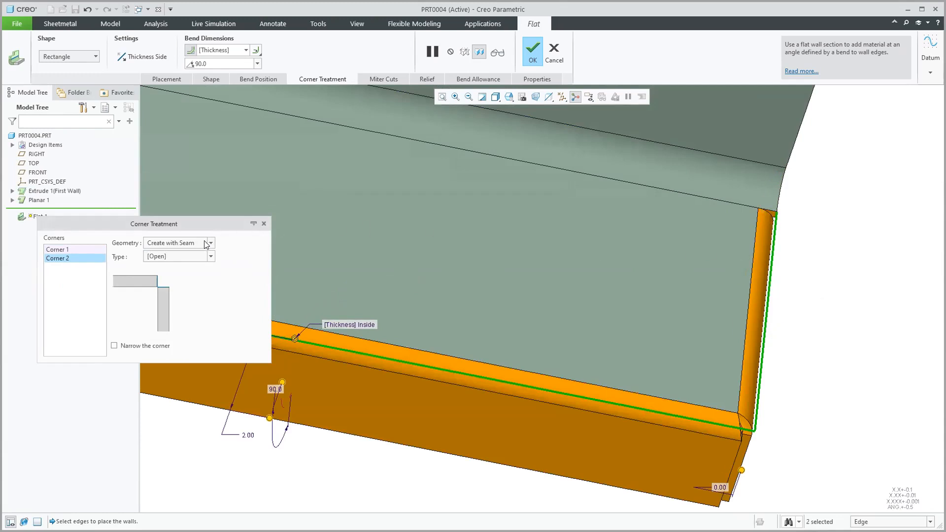
left_click(212, 243)
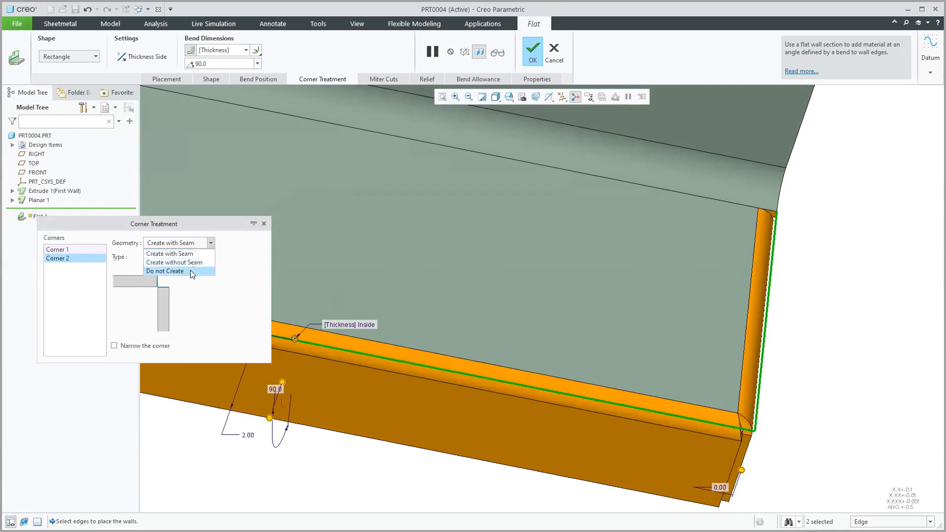
left_click(191, 272)
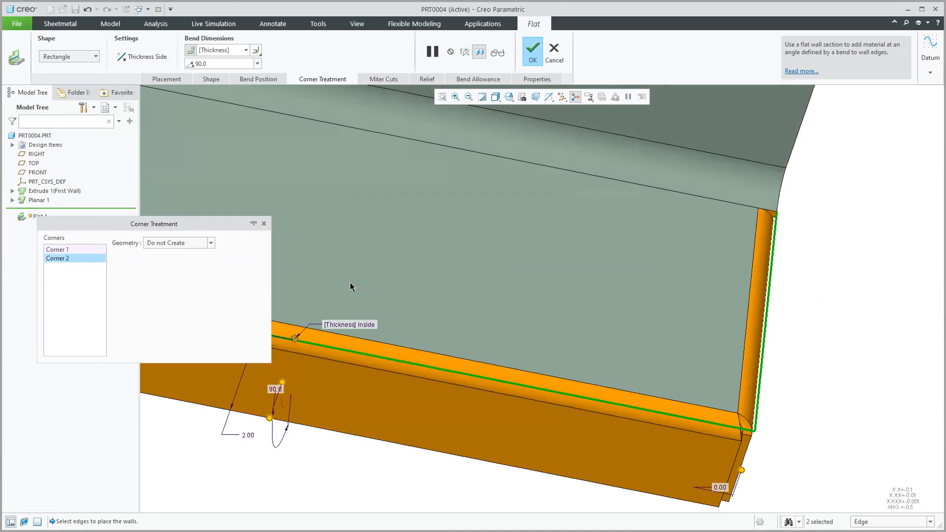
left_click(210, 243)
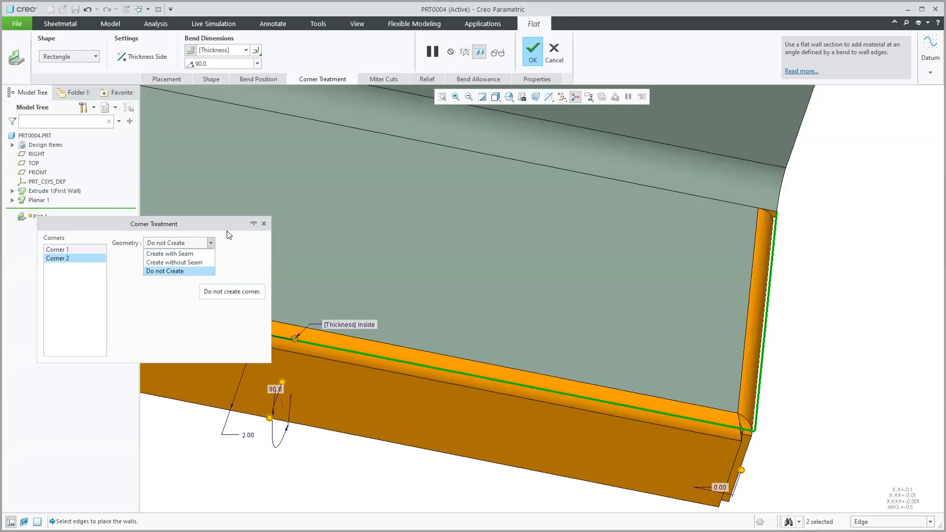
left_click(187, 254)
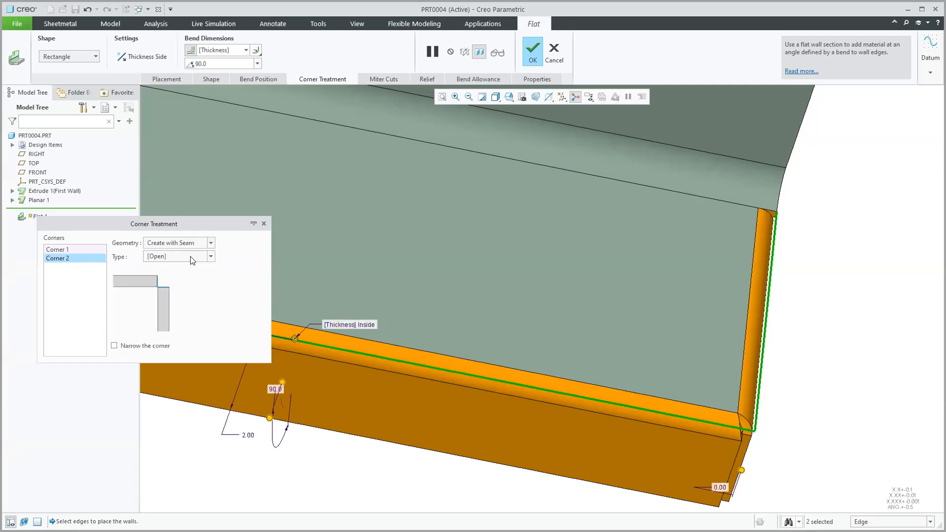
Try Narrow the corner on Corner 2, turn it off again, and enable it for Corner 1
middle_click_drag(818, 449, 689, 389)
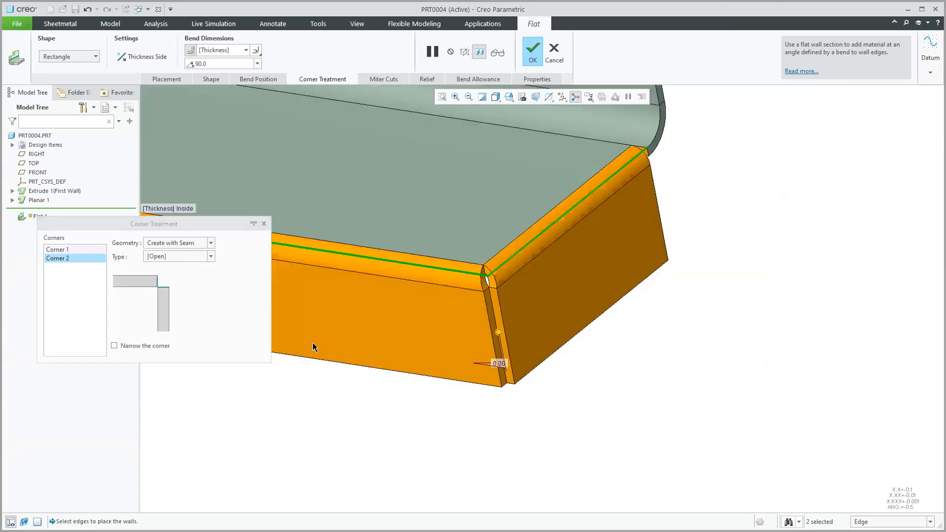
left_click(113, 346)
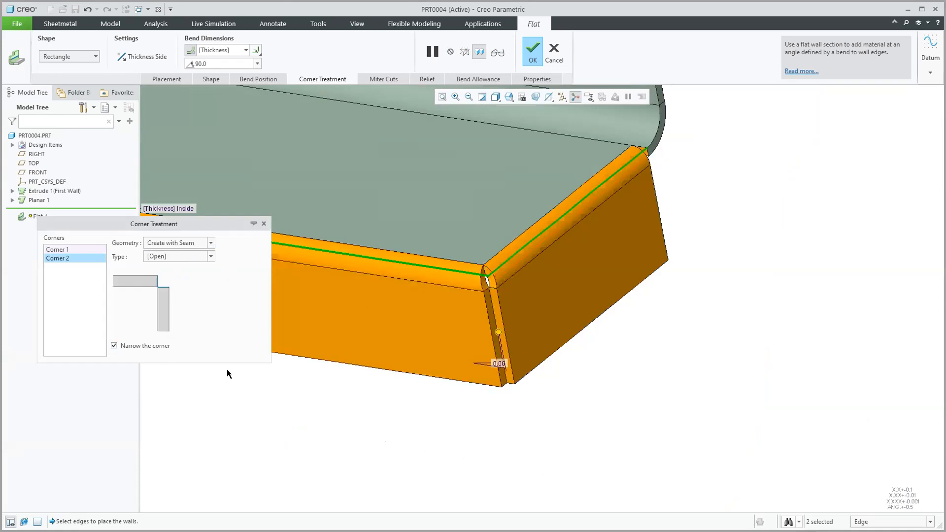
left_click(114, 345)
left_click(63, 250)
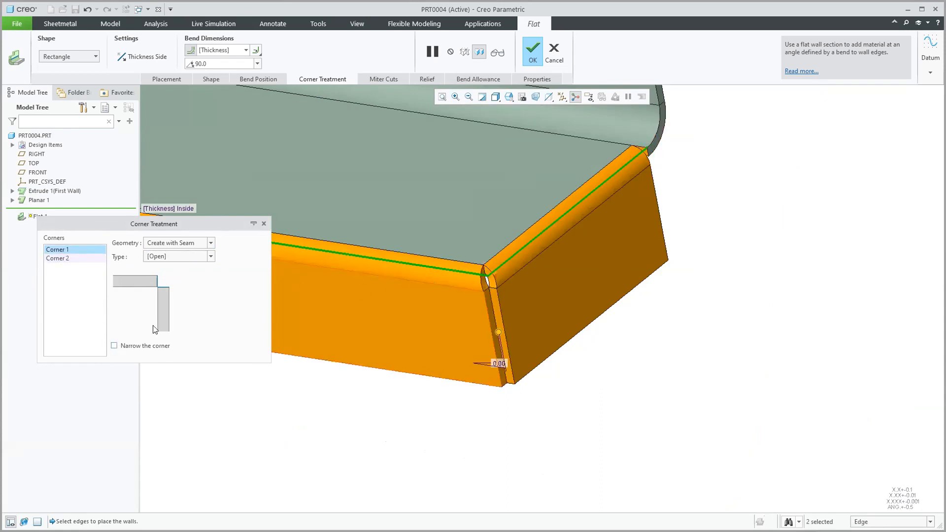
left_click(116, 346)
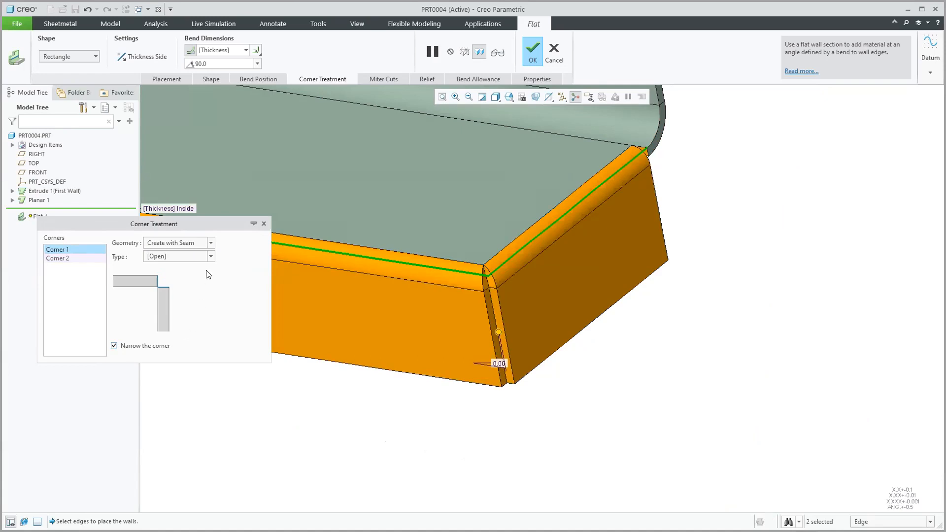
Try the Gap, Blind and Overlap seam types on Corner 1, set its type to Open and close the corner settings
left_click(211, 257)
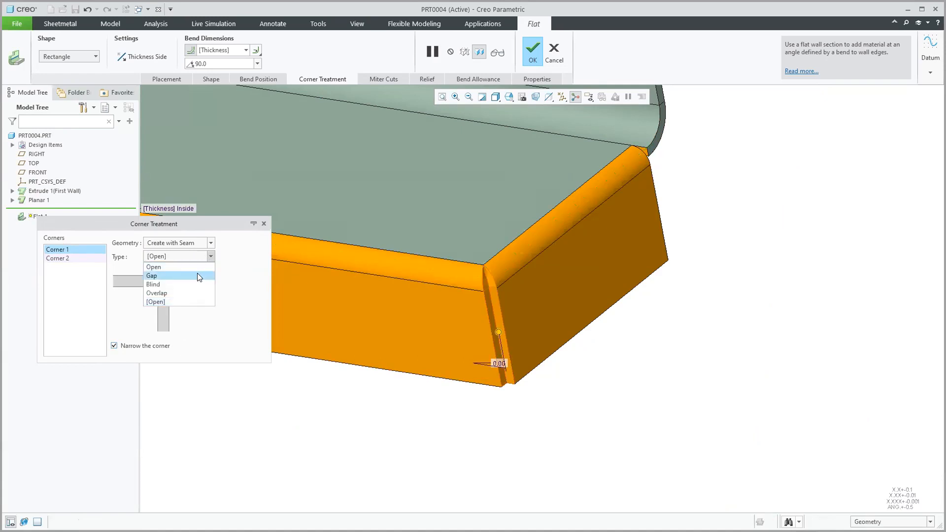
left_click(197, 274)
left_click(211, 257)
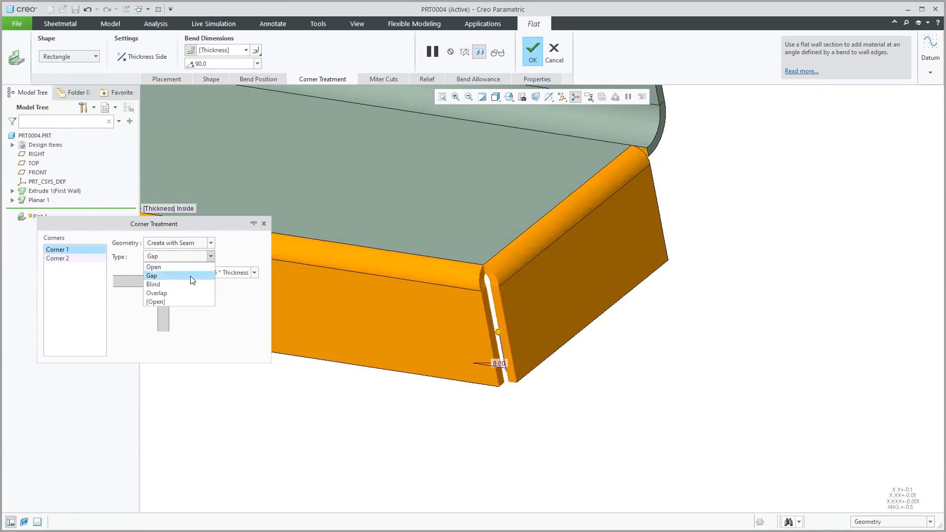
left_click(188, 283)
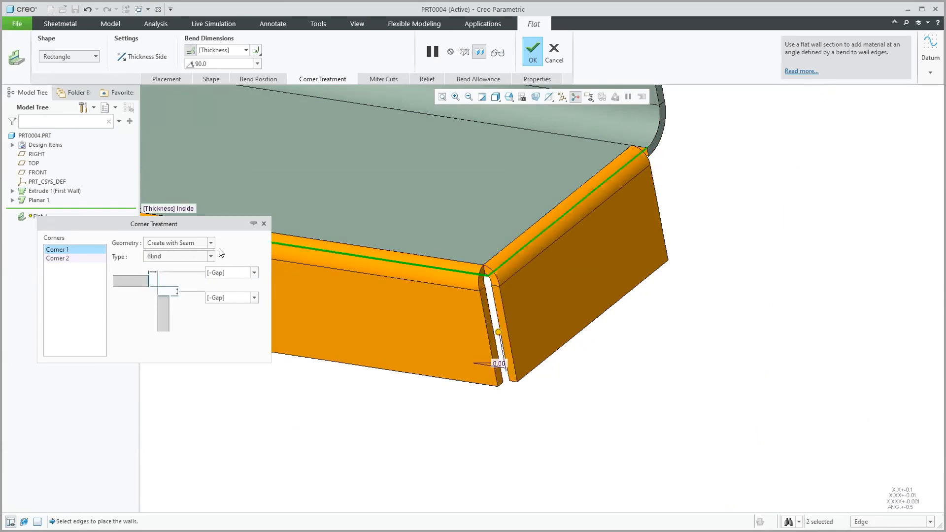
left_click(211, 256)
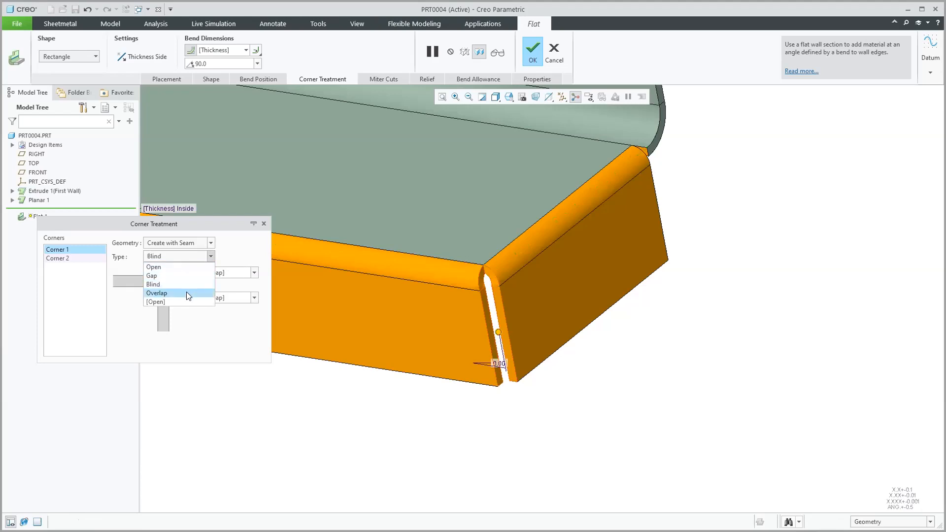
left_click(186, 293)
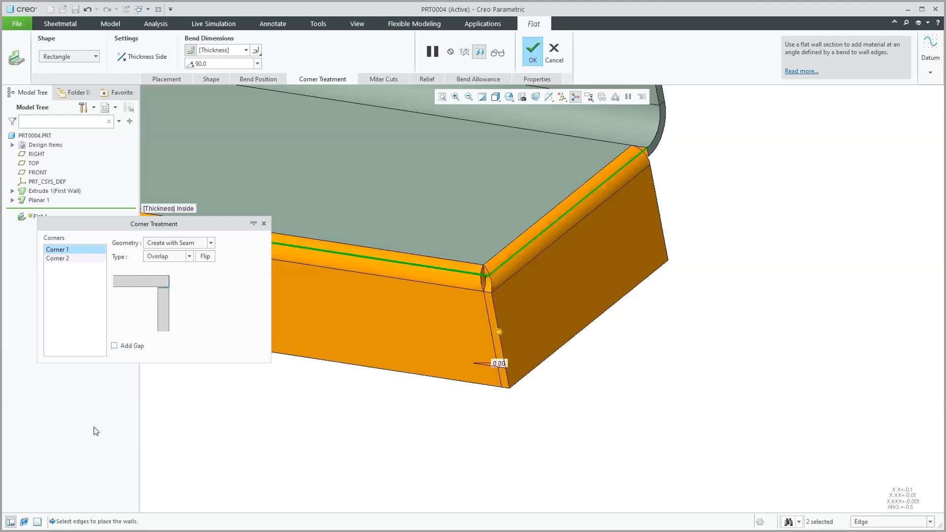
left_click(189, 257)
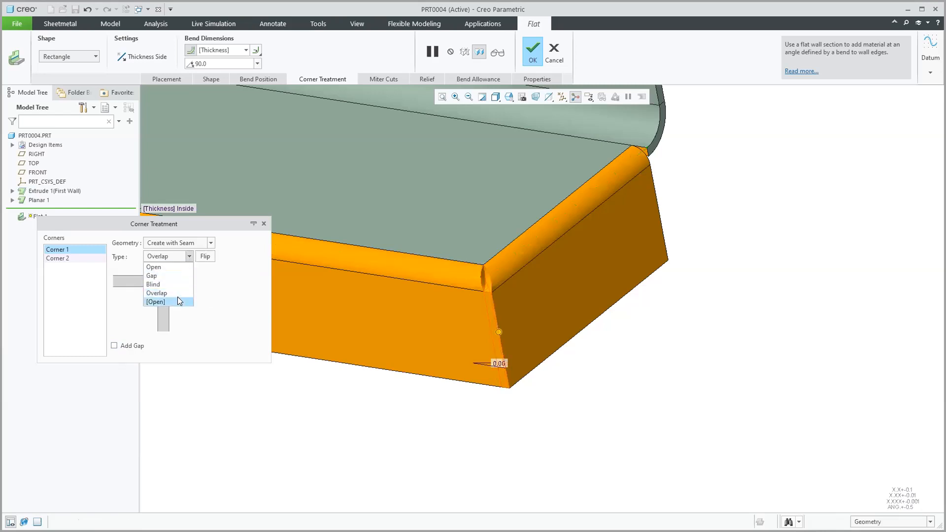
left_click(180, 268)
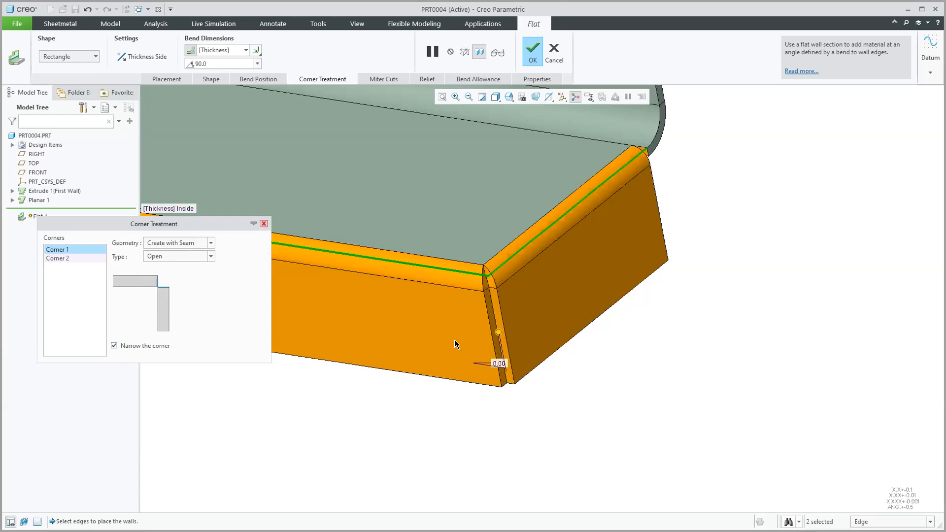
left_click(819, 460)
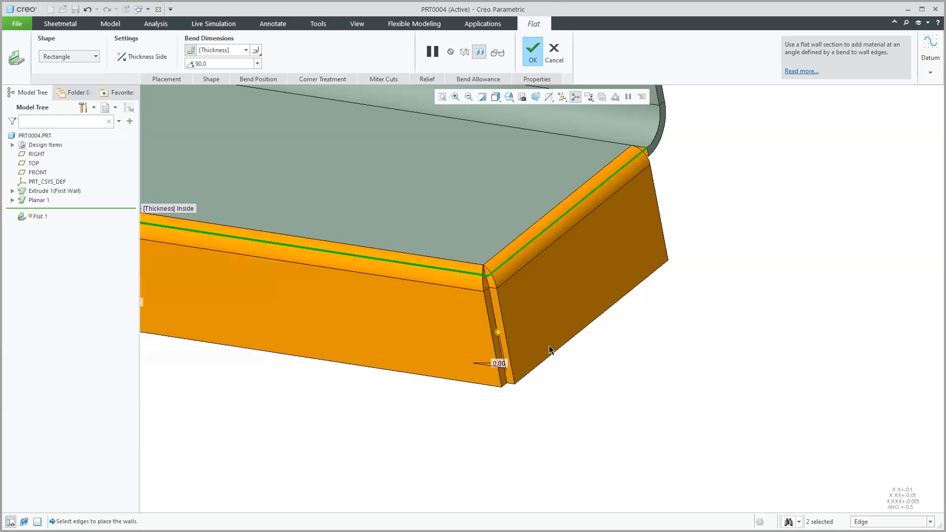
Set the flat wall's corner relief type to Circular with its origin at the bend lines intersection
left_click(420, 78)
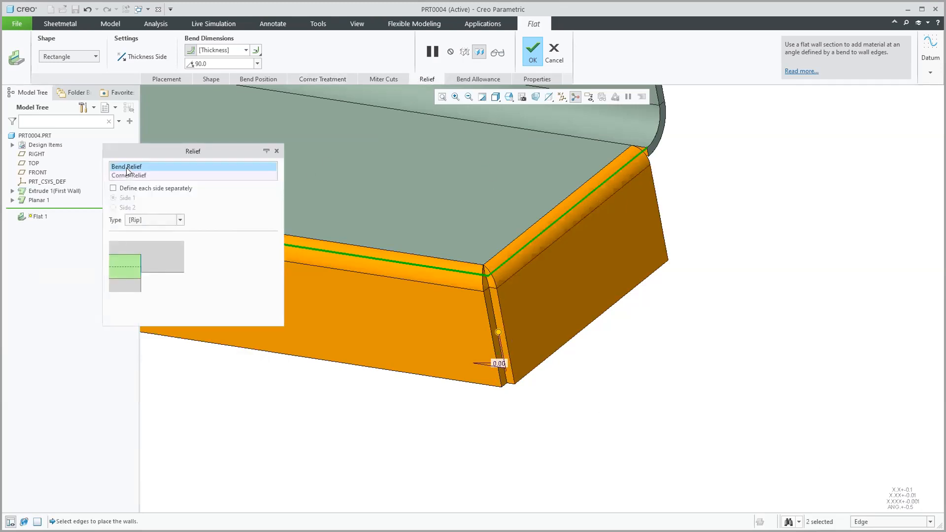
left_click(139, 174)
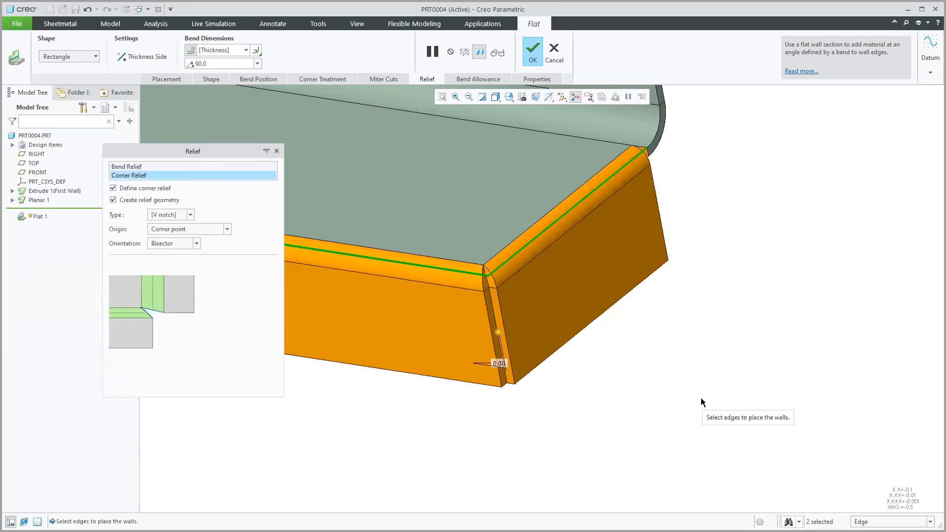
left_click(190, 214)
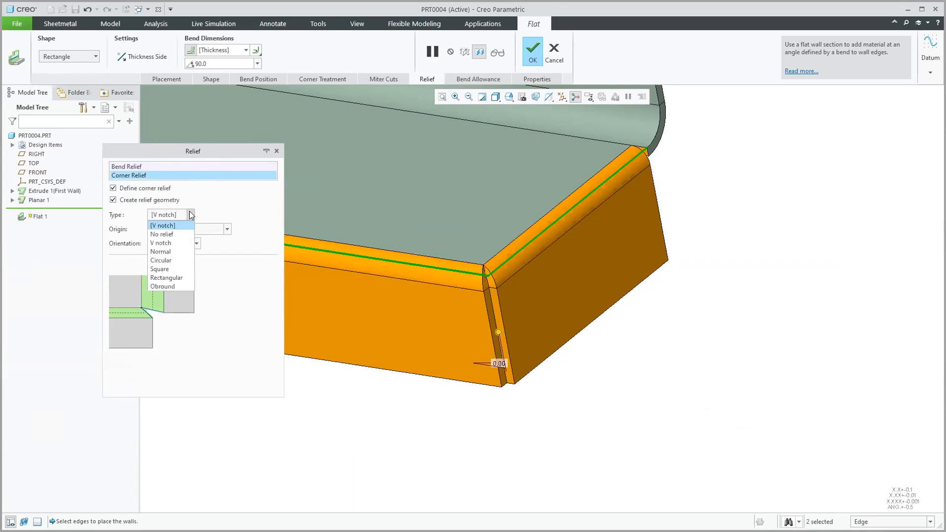
left_click(176, 261)
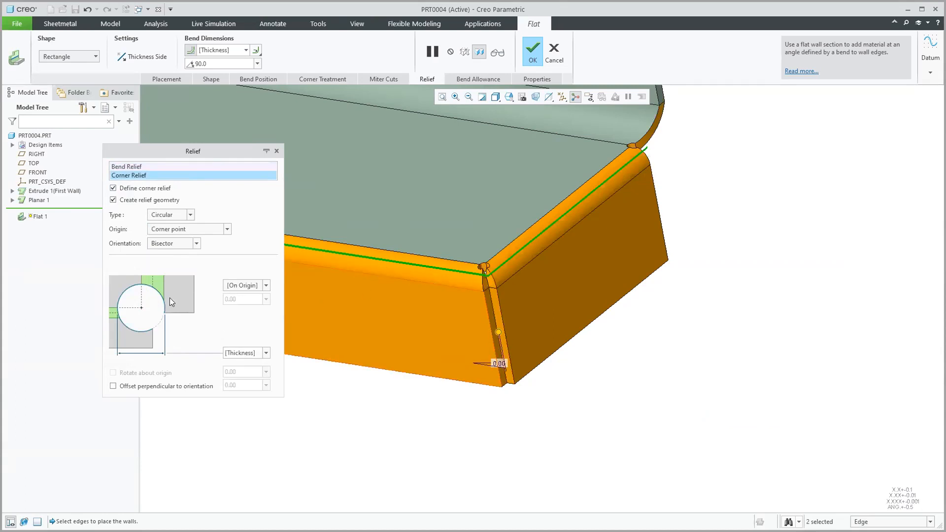
left_click(226, 229)
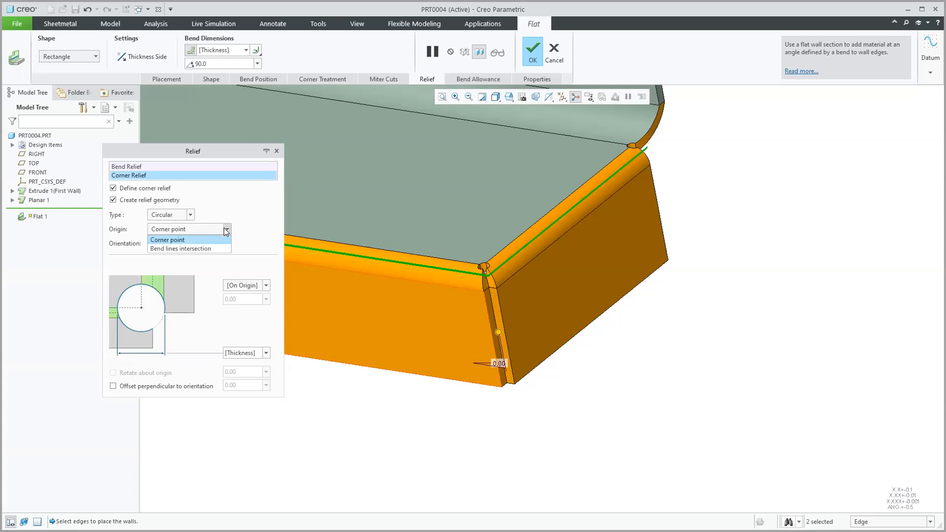
left_click(202, 250)
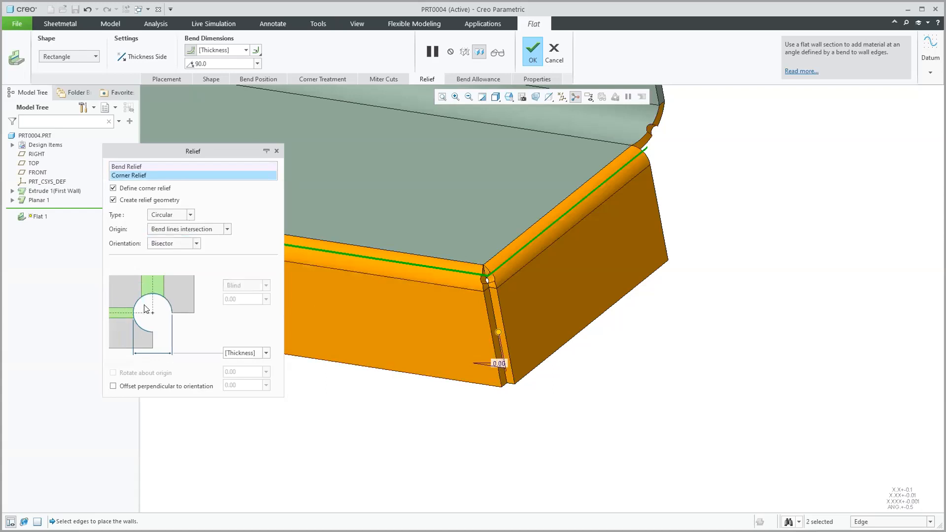
Set the circular corner relief's diameter to 0.55
left_click_drag(260, 353, 217, 350)
type(".55")
left_click(333, 424)
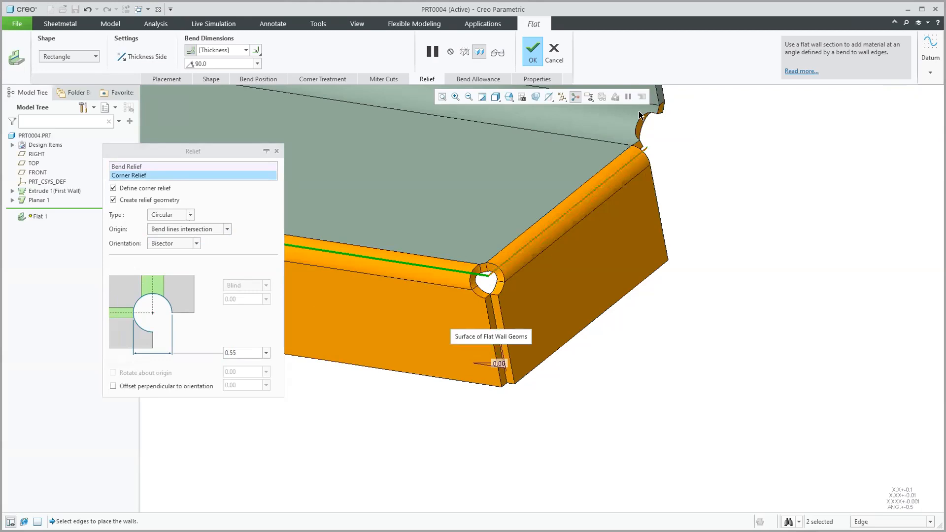
middle_click_drag(677, 152, 702, 169)
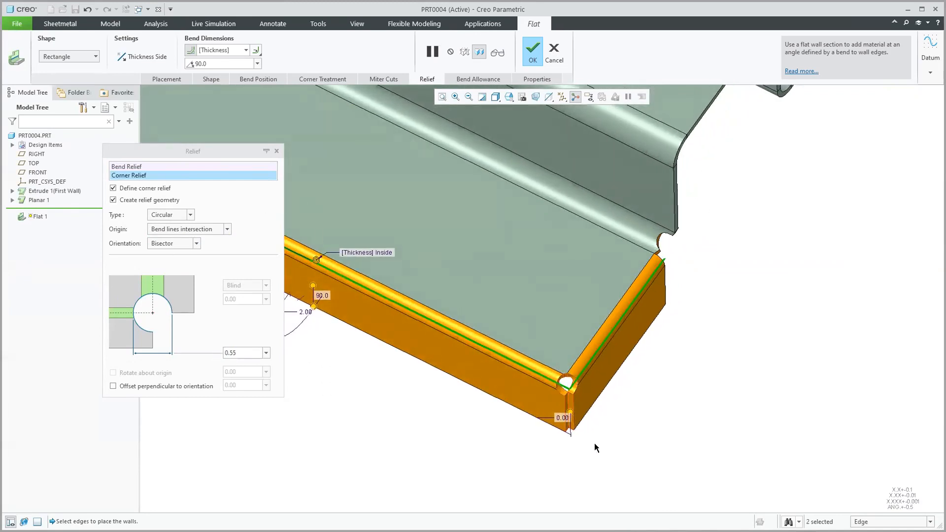
Set Corner 2's geometry to Do not Create in the corner treatment and complete the flat wall
left_click(277, 152)
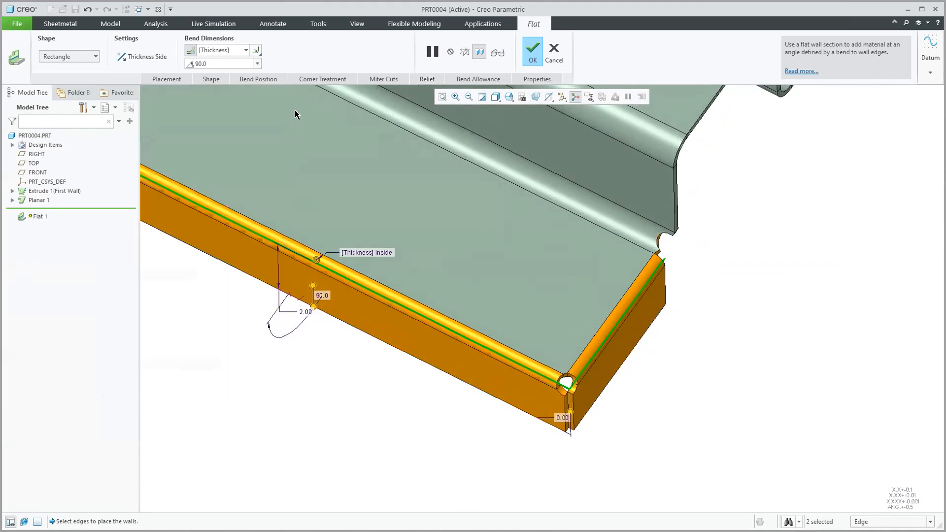
left_click(306, 78)
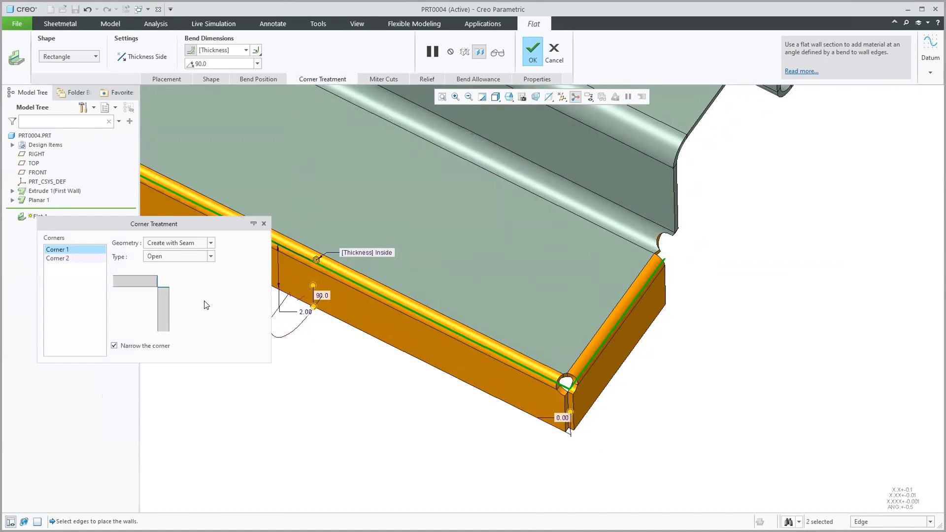
left_click(55, 258)
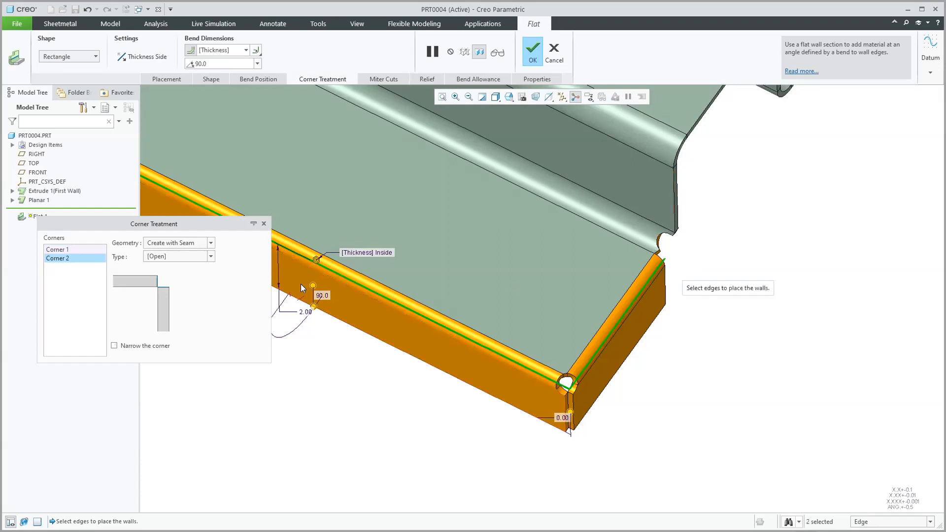
left_click(210, 244)
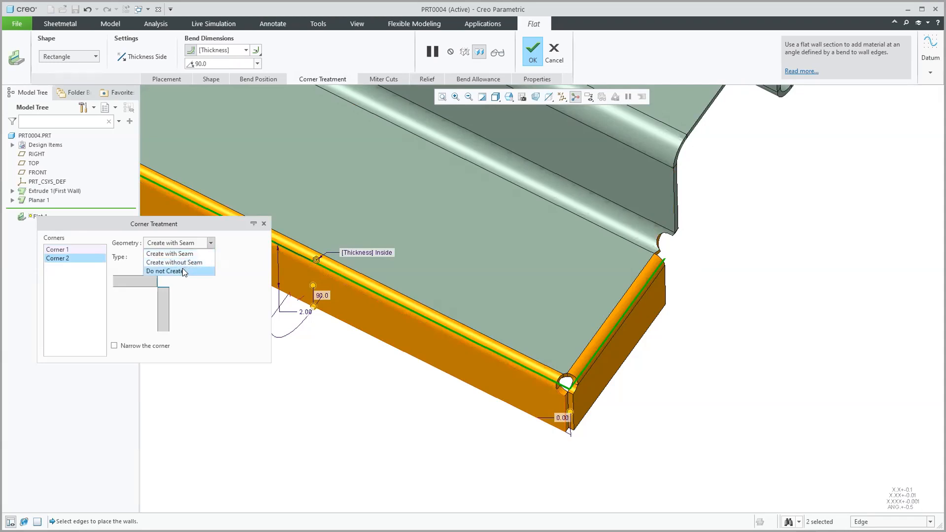
left_click(182, 267)
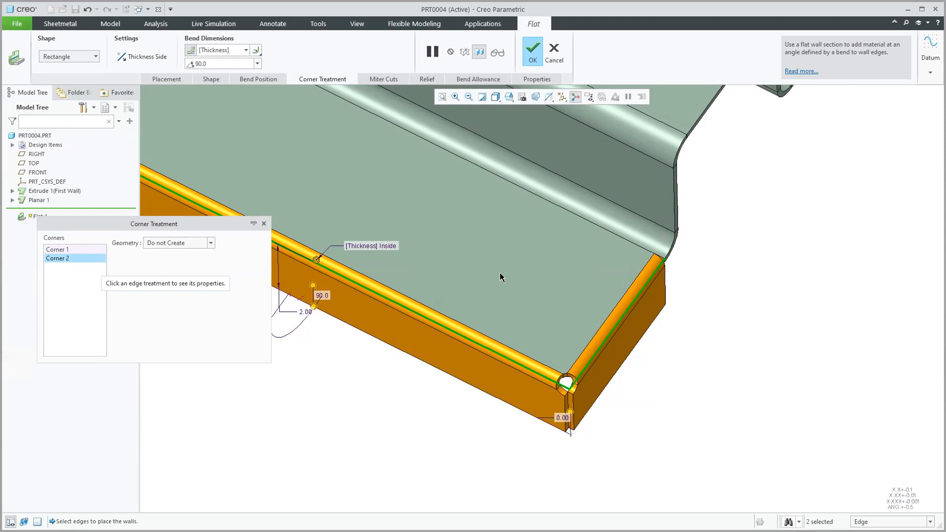
left_click(533, 48)
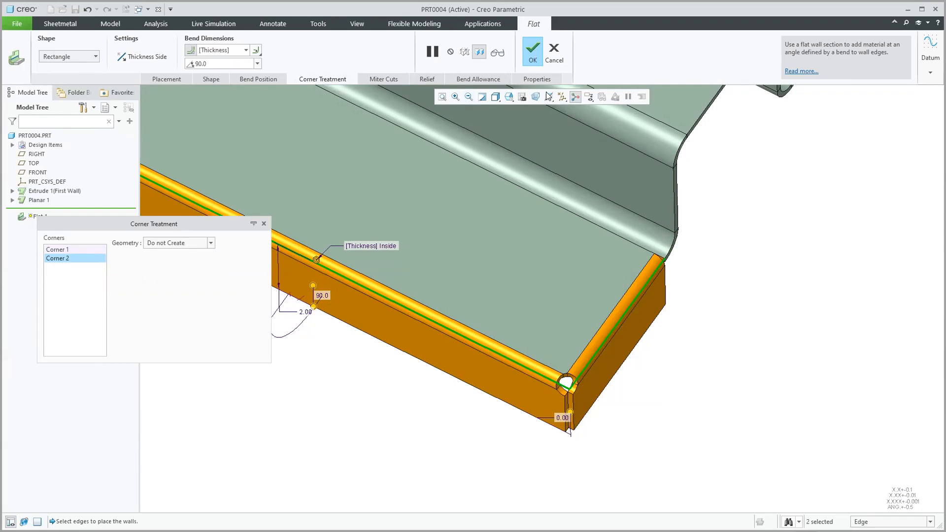
Start a flat wall on the three inner straight edges of the hat profile's end
key("ctrl+d")
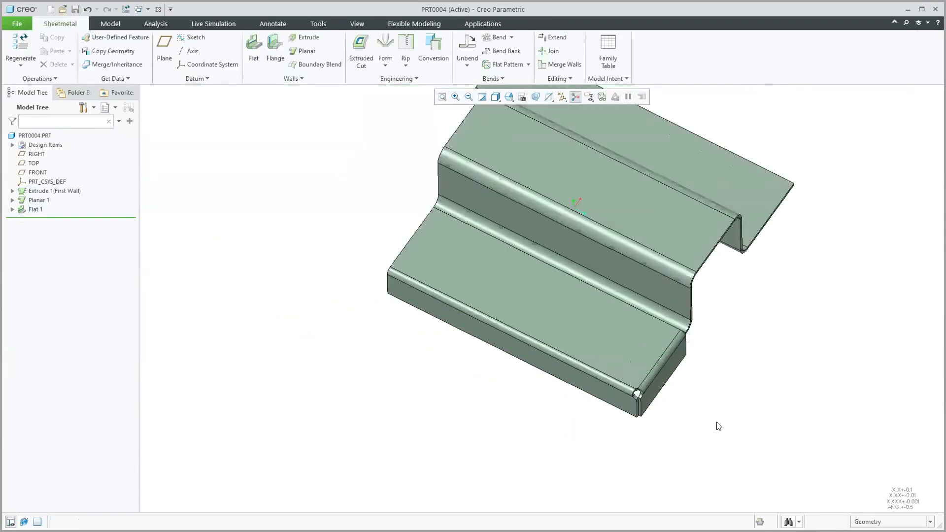
mouse_move(754, 410)
middle_mouse_down()
mouse_move(755, 382)
mouse_move(726, 369)
mouse_move(682, 377)
mouse_move(710, 395)
mouse_move(692, 384)
mouse_move(695, 399)
middle_mouse_up()
scroll(651, 392, "up", 4)
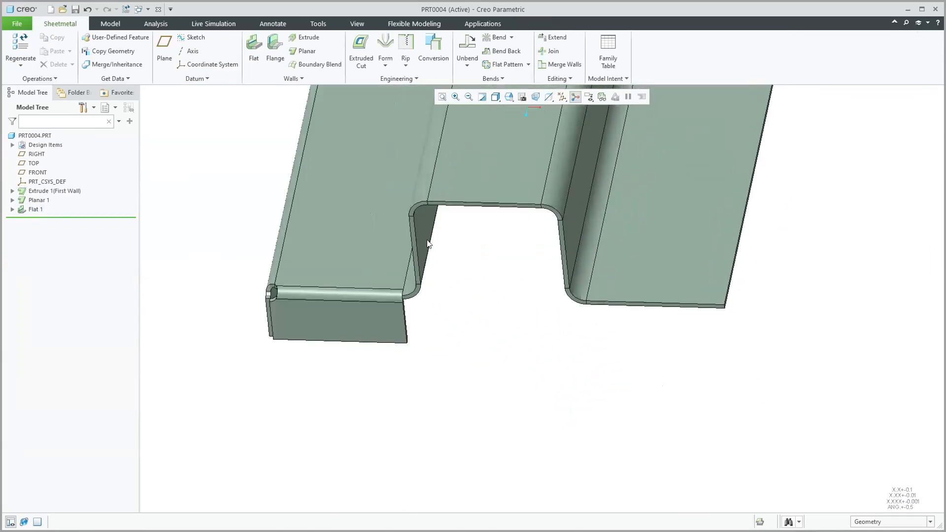
middle_click_drag(835, 202, 799, 273, "shift")
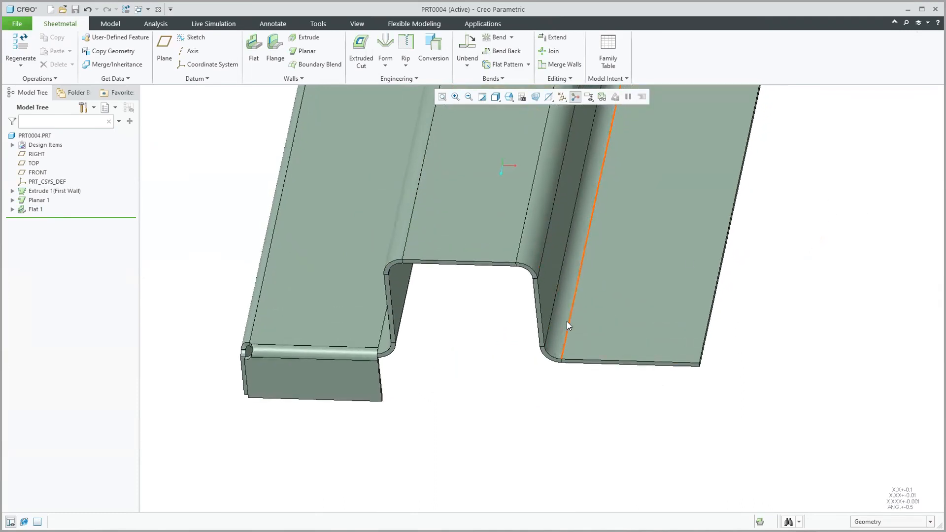
left_click(255, 49)
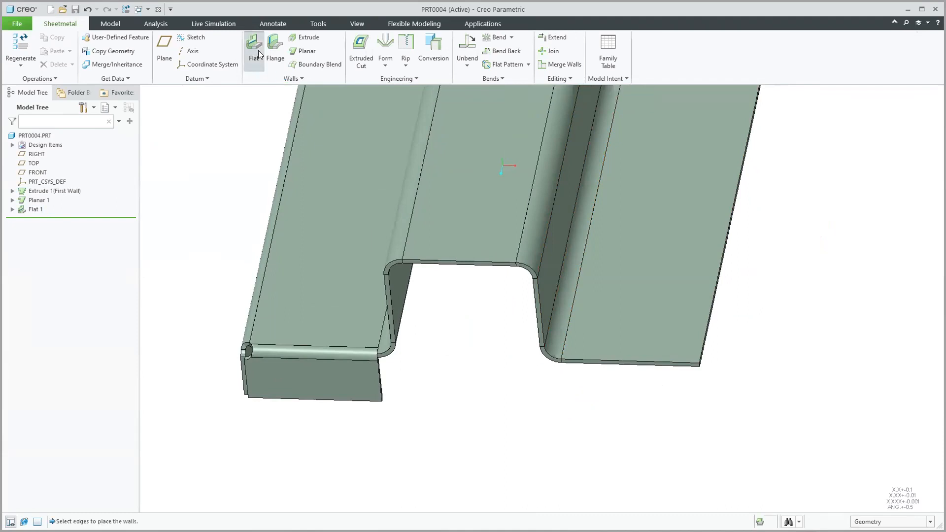
left_click(384, 317)
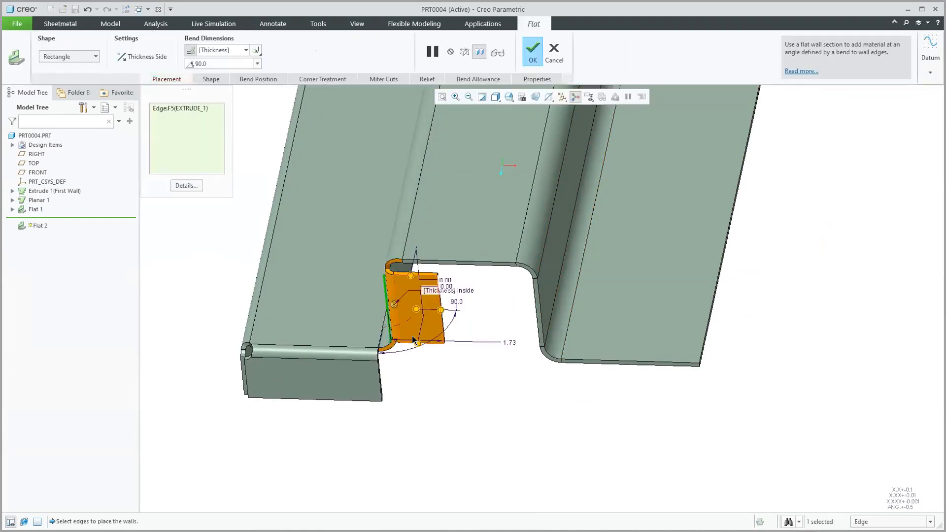
left_click(467, 262, "ctrl")
left_click(537, 340, "ctrl")
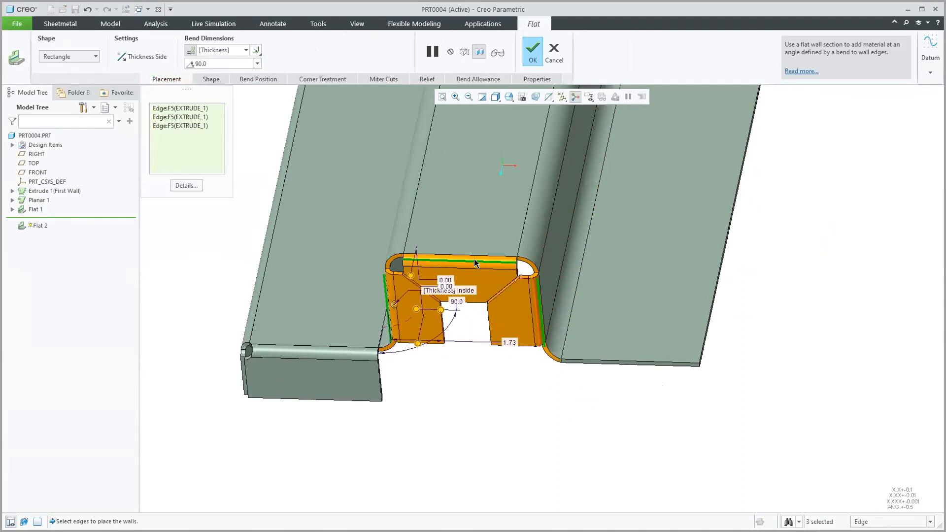
scroll(496, 431, "up", 3)
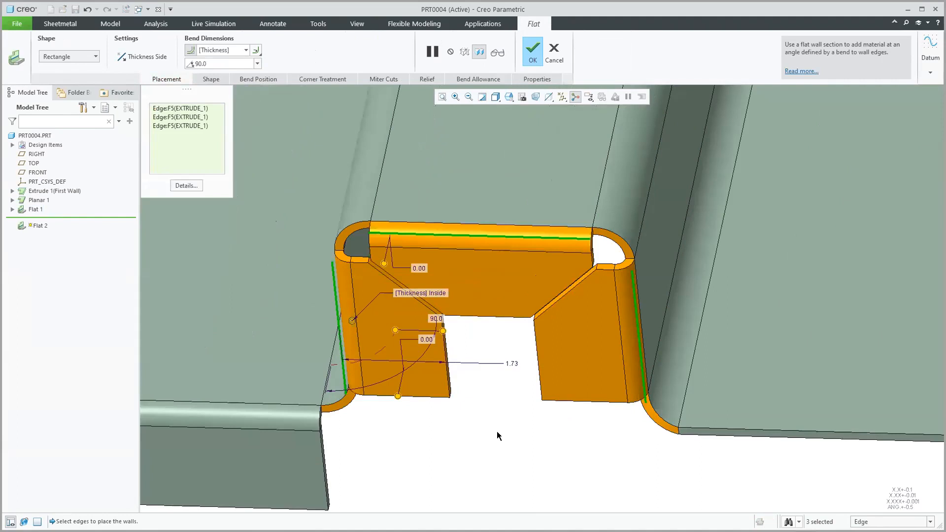
Turn the three-edge flat wall's miter cuts off and on again to compare the overlapping walls
left_click(389, 79)
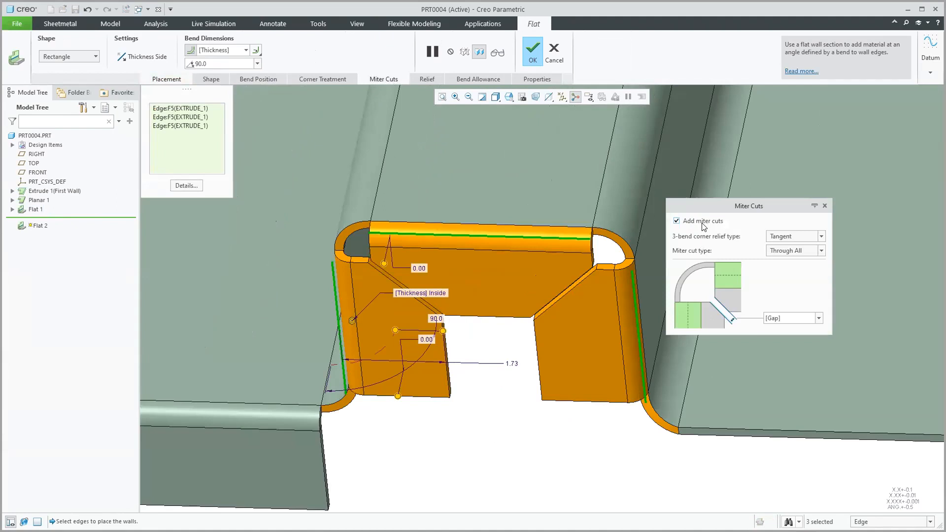
left_click(678, 222)
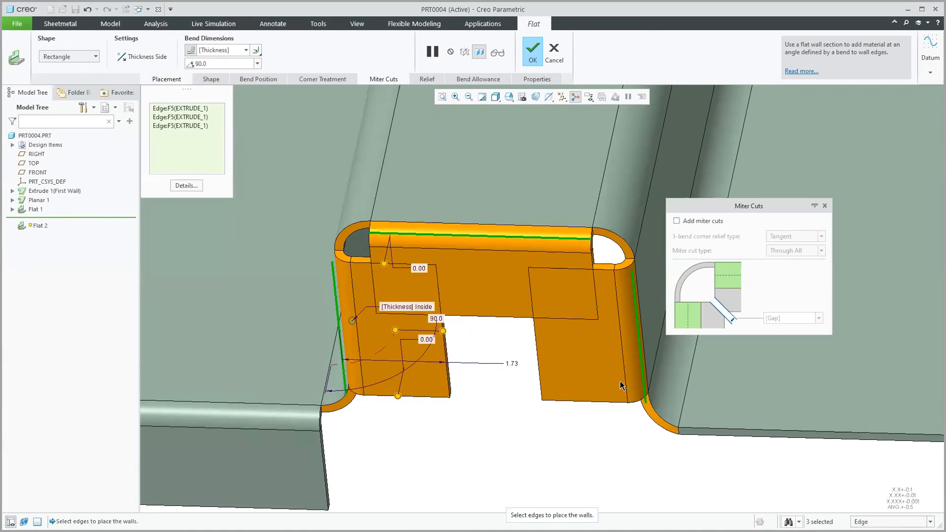
left_click(679, 221)
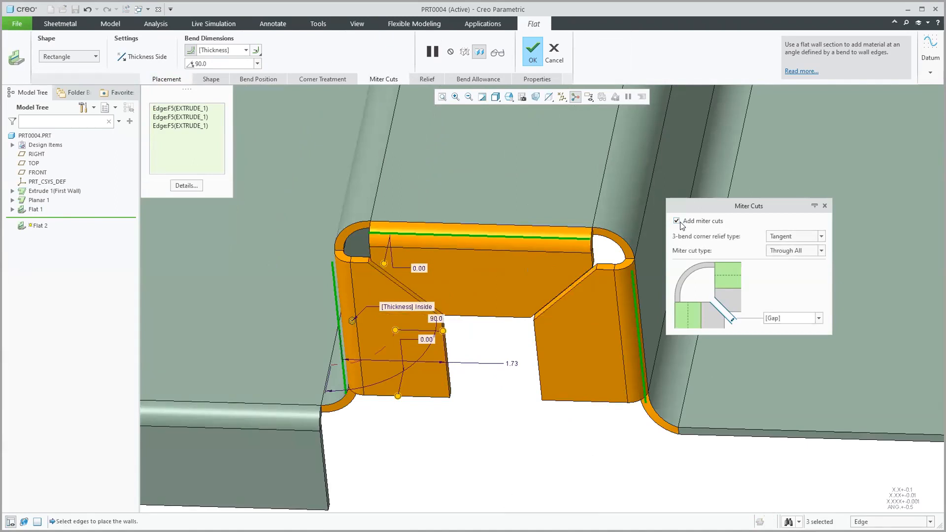
Try the Open, Closed and Rip 3-bend corner relief types for the miter cuts and set the type to Tangent
left_click(821, 237)
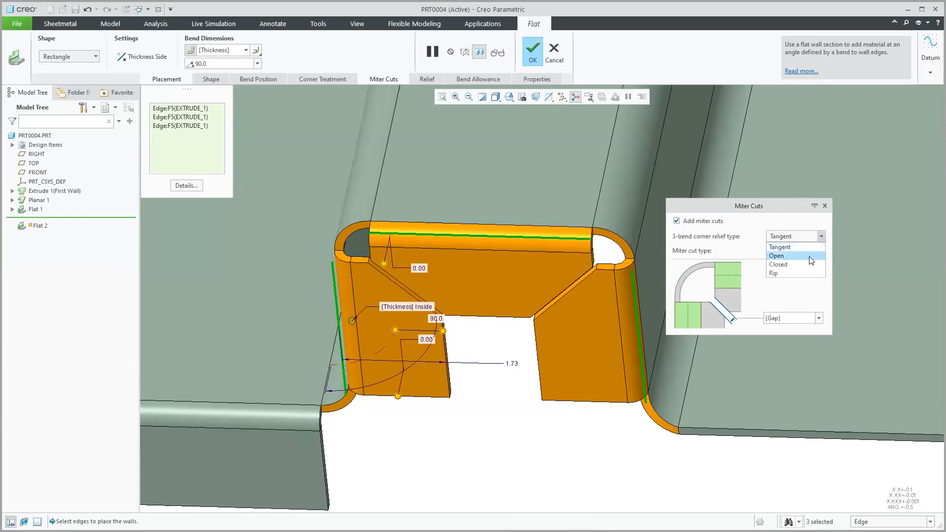
left_click(809, 256)
left_click(821, 236)
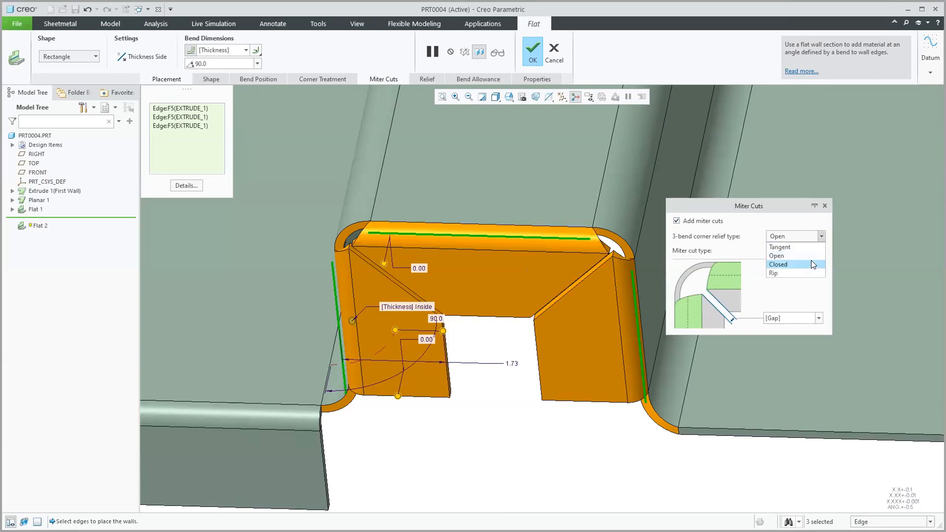
left_click(811, 264)
left_click(821, 236)
left_click(811, 273)
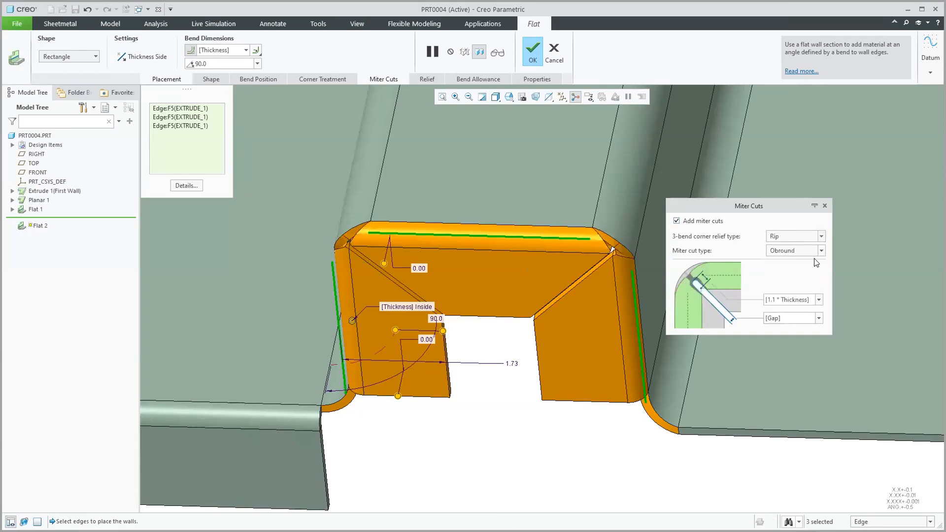
left_click(820, 236)
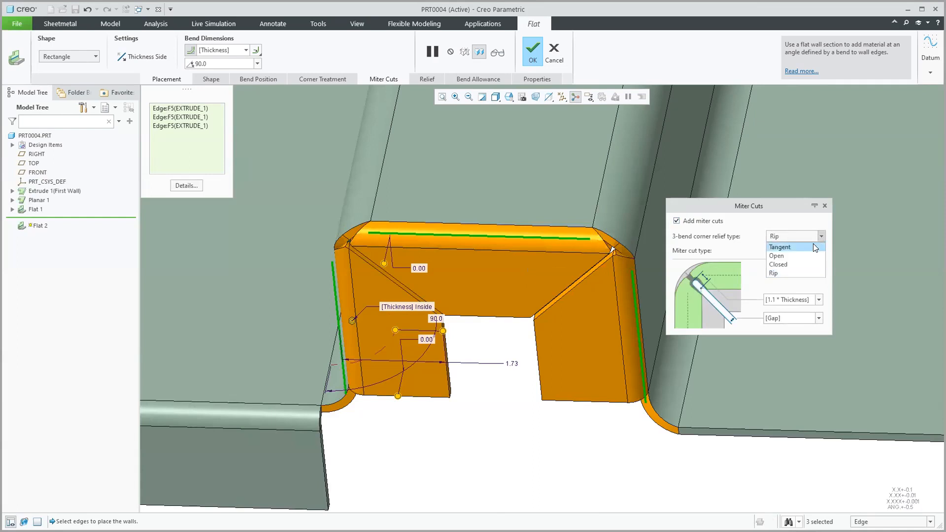
left_click(812, 247)
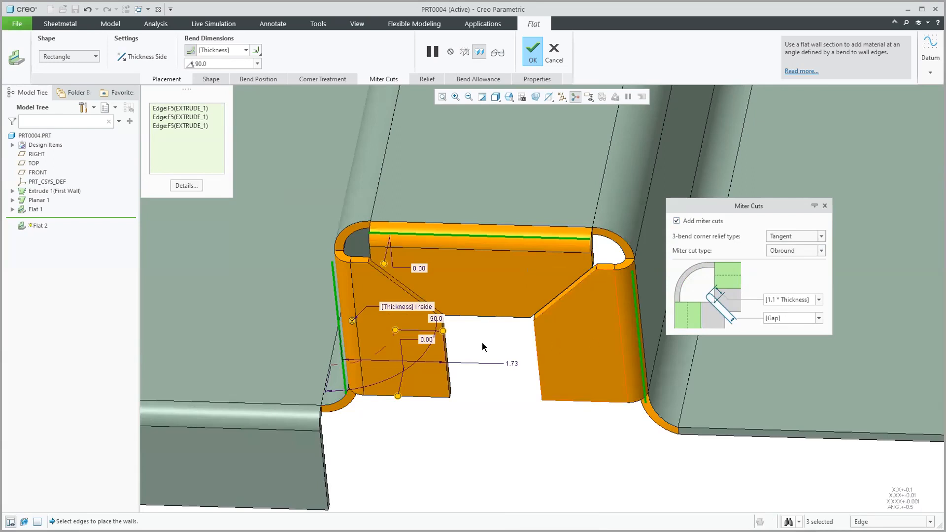
Review the miter cut gap options and complete the three-edge flat wall
left_click(819, 319)
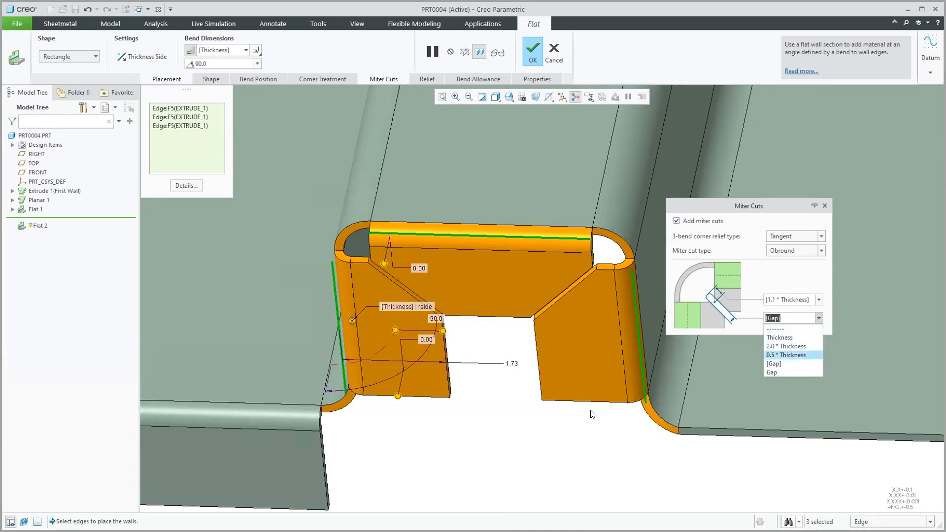
left_click(558, 459)
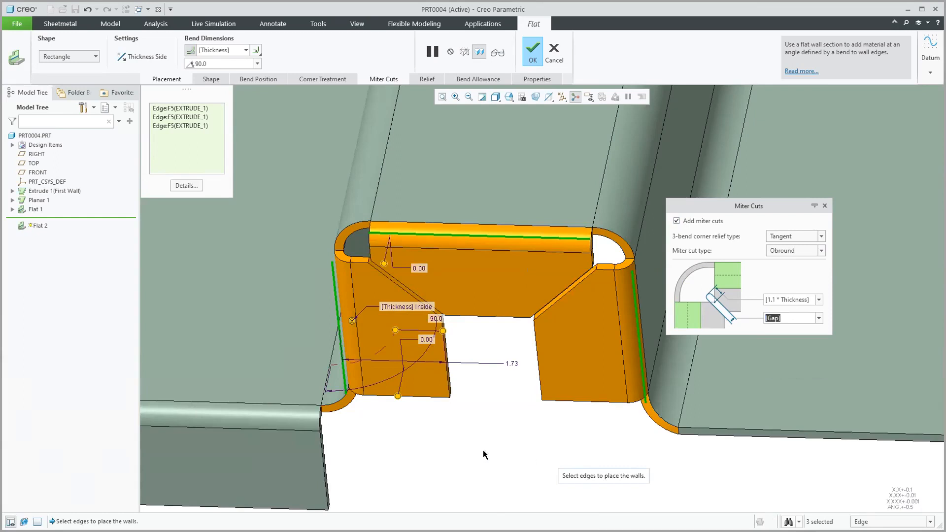
left_click(532, 50)
scroll(485, 421, "up", 2)
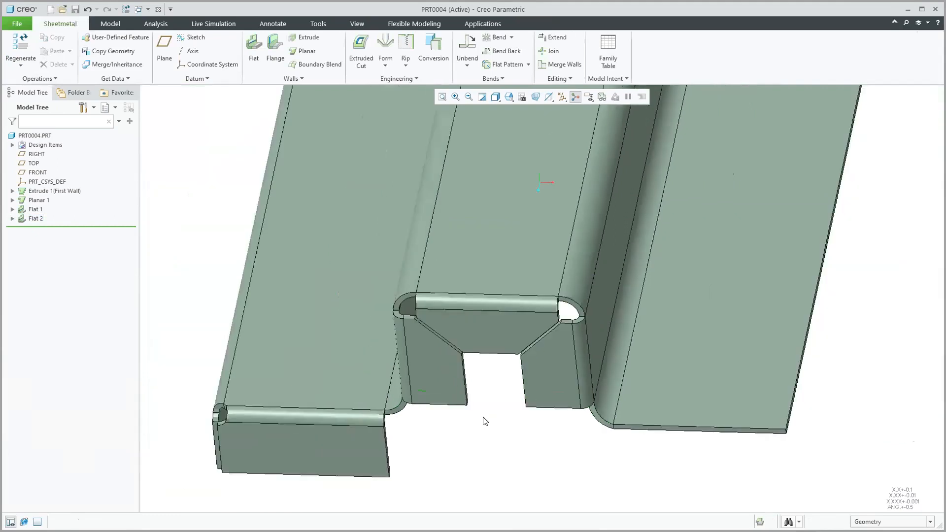
scroll(485, 421, "up", 2)
mouse_move(486, 422)
middle_mouse_down()
mouse_move(469, 401)
mouse_move(469, 424)
mouse_move(477, 422)
middle_mouse_up()
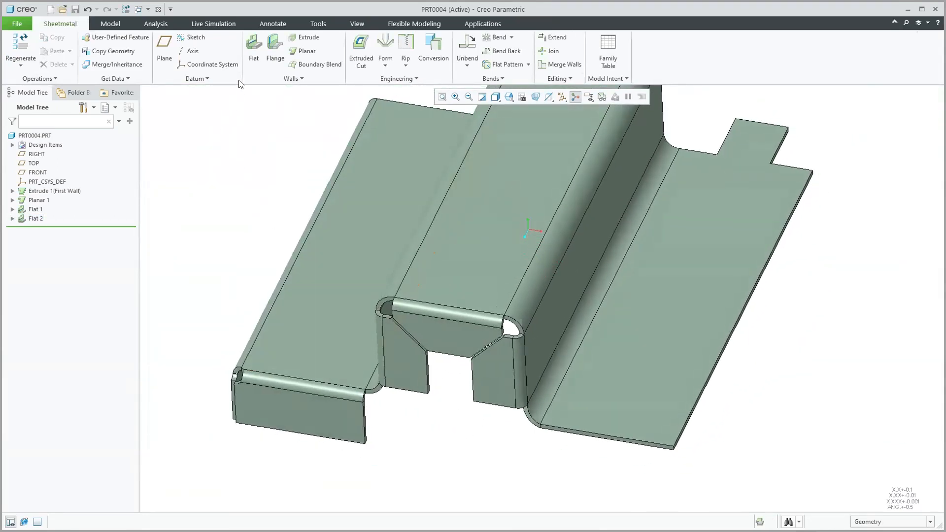
left_click(252, 50)
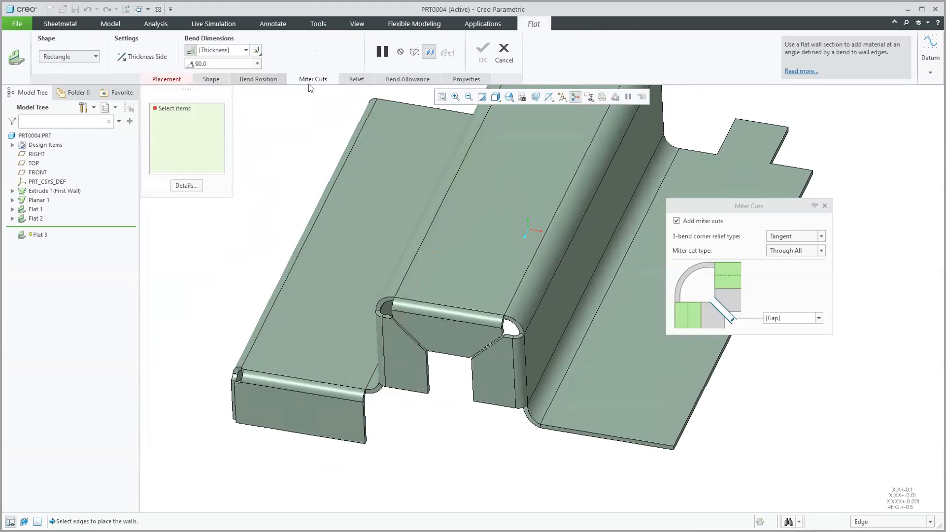
left_click(355, 80)
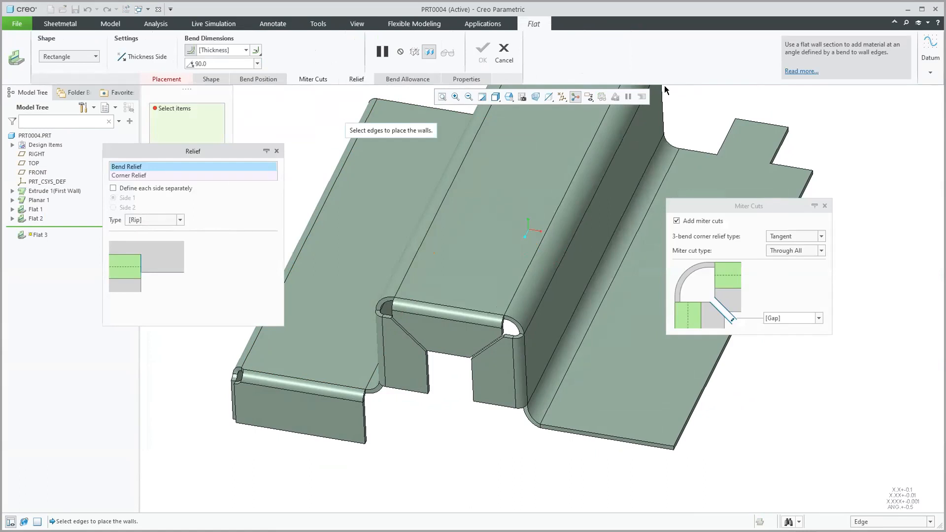
left_click(505, 53)
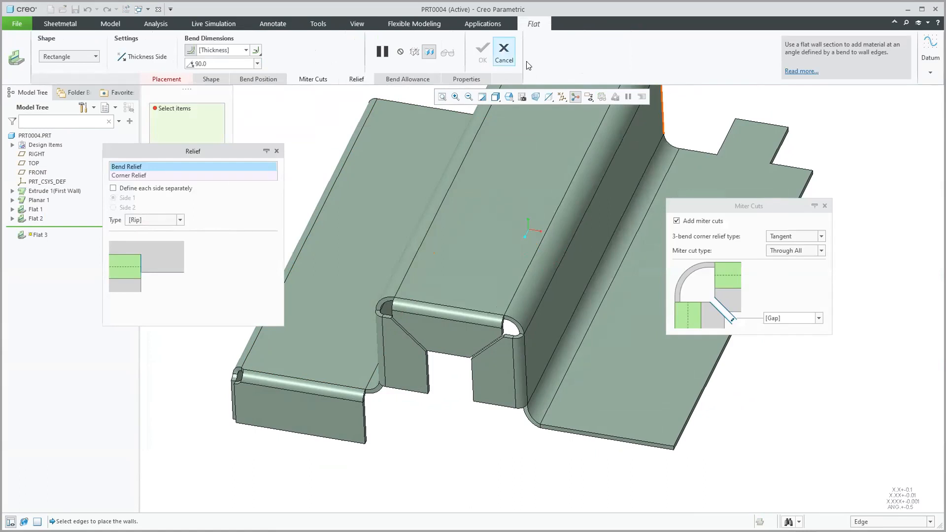
middle_click_drag(831, 320, 684, 322)
scroll(772, 361, "up", 2)
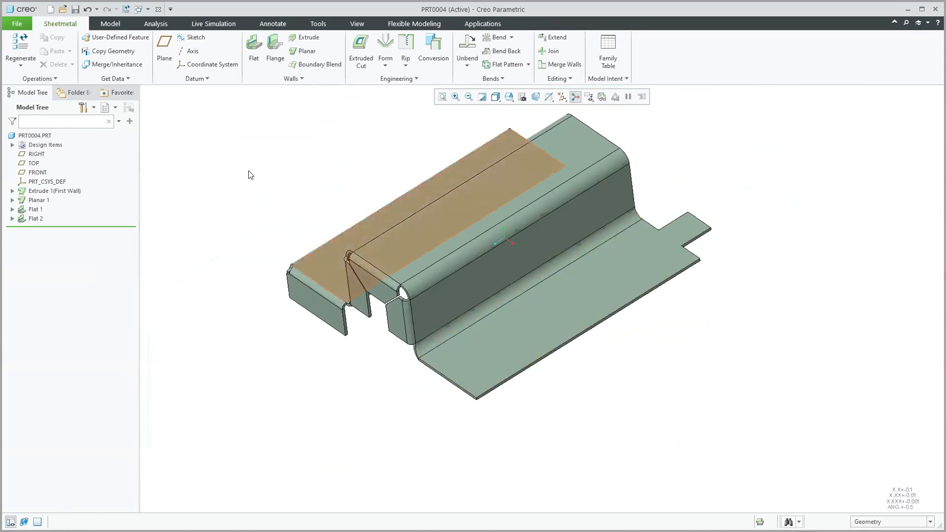
left_click(272, 49)
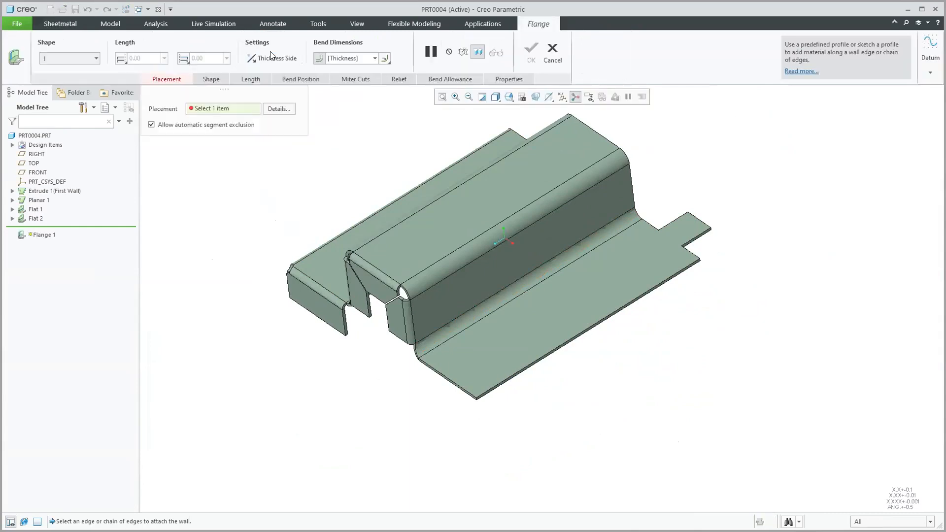
left_click(550, 56)
Start a flat wall on the remaining free end edge of the hat's lower flange beside Flat 1, and open its shape sketch
middle_click_drag(766, 187, 631, 186)
middle_click_drag(612, 178, 617, 197)
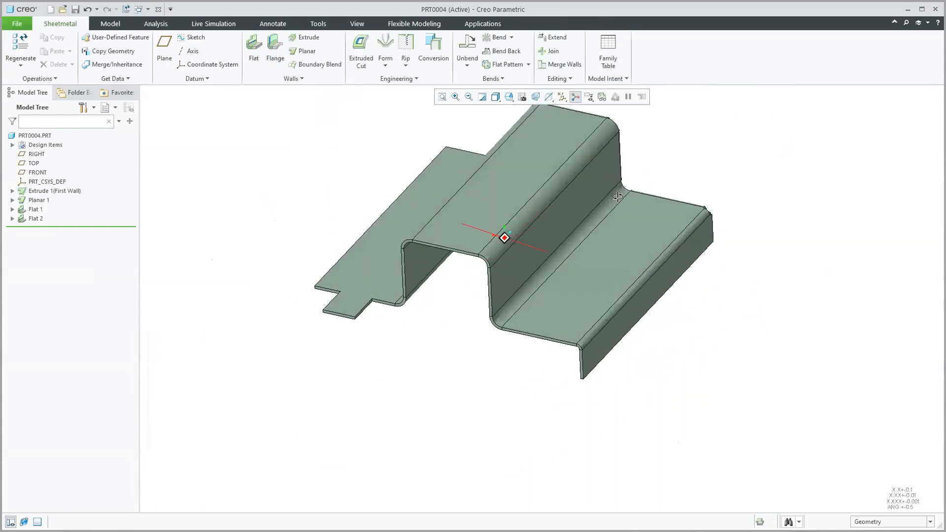
left_click(253, 47)
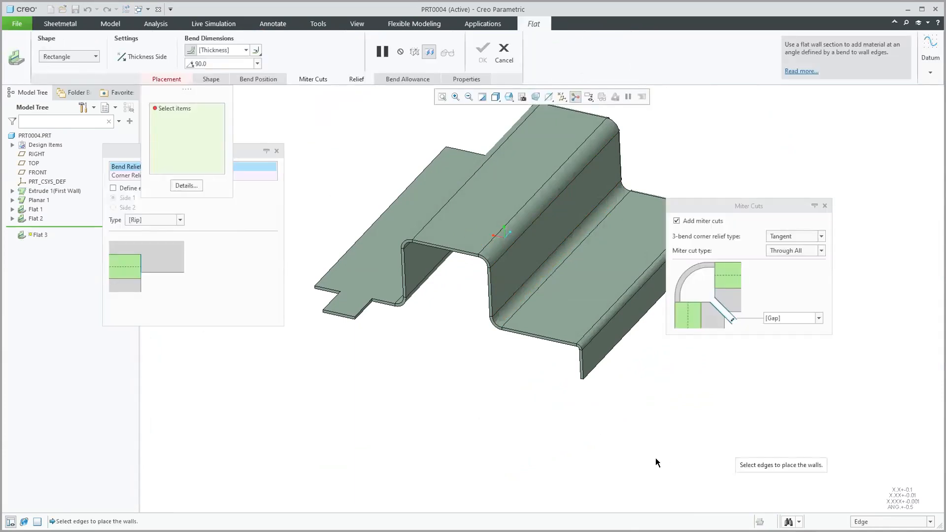
left_click(543, 336)
scroll(609, 385, "up", 3)
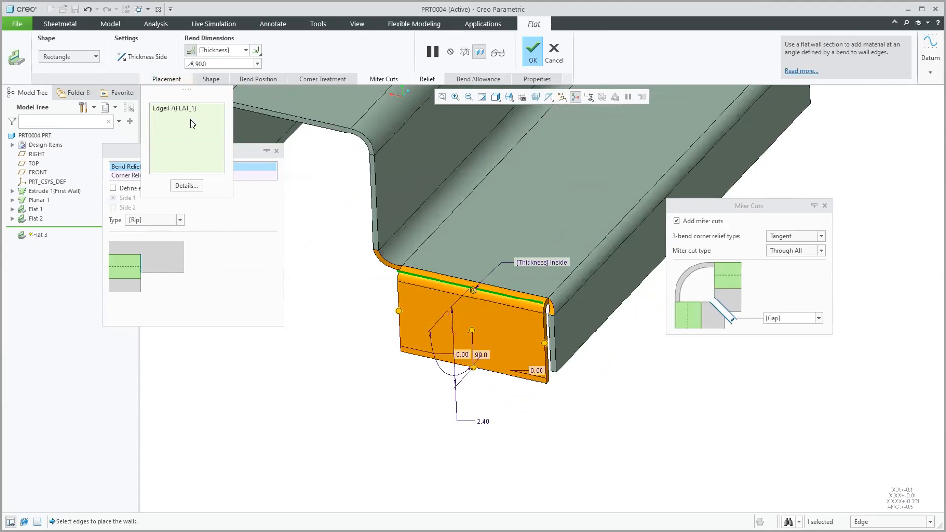
left_click(211, 79)
left_click(225, 117)
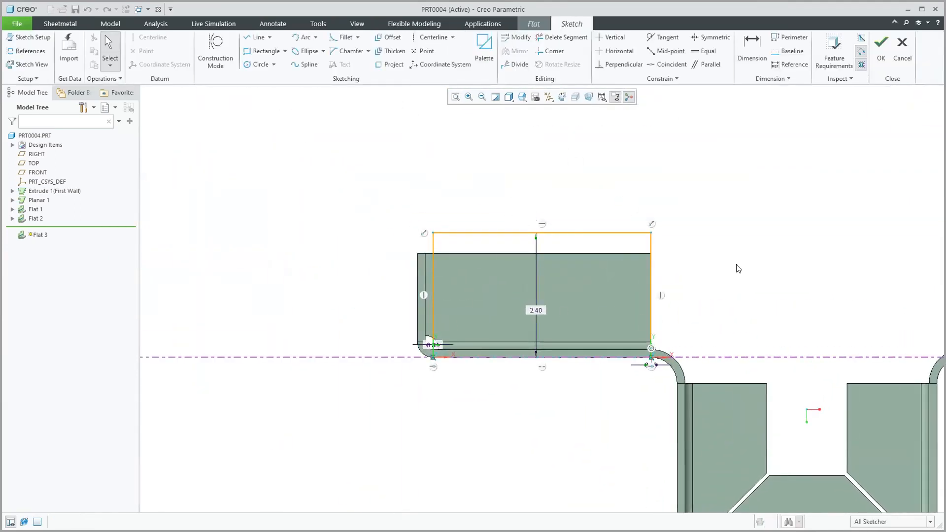
Delete the three lines of the default rectangular outline from the flat wall's shape sketch
scroll(739, 272, "down", 2)
mouse_move(200, 164)
left_mouse_down()
mouse_move(509, 435)
mouse_move(649, 494)
left_mouse_up()
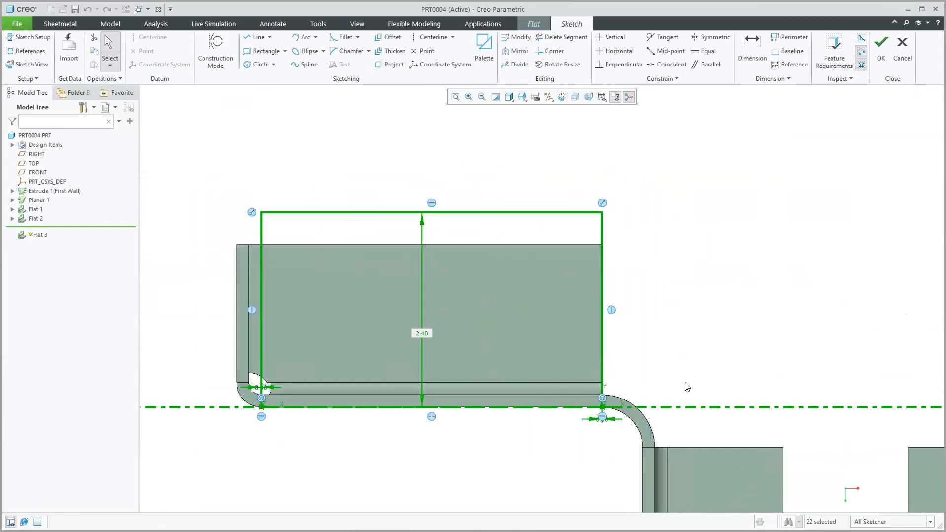
left_click(645, 251)
left_click(602, 241)
key("Delete")
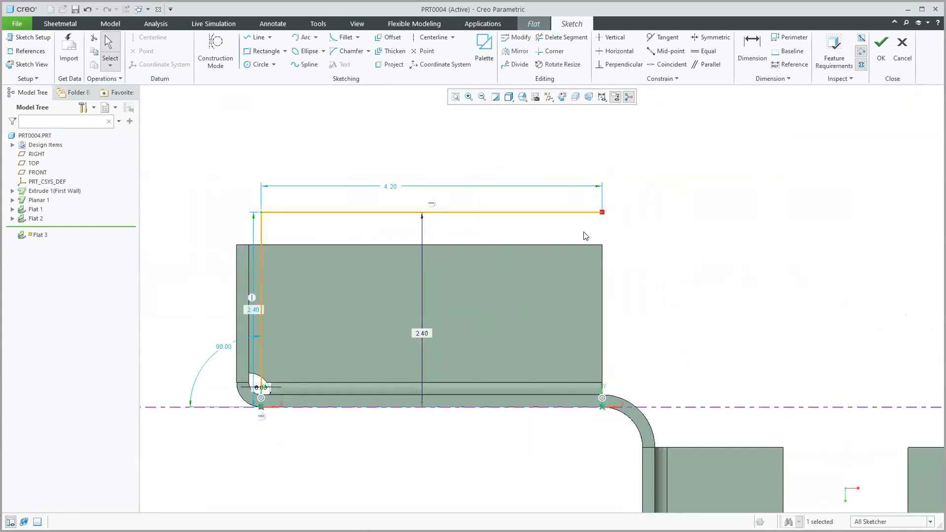
left_click(263, 225)
key("Delete")
left_click(321, 214)
key("Delete")
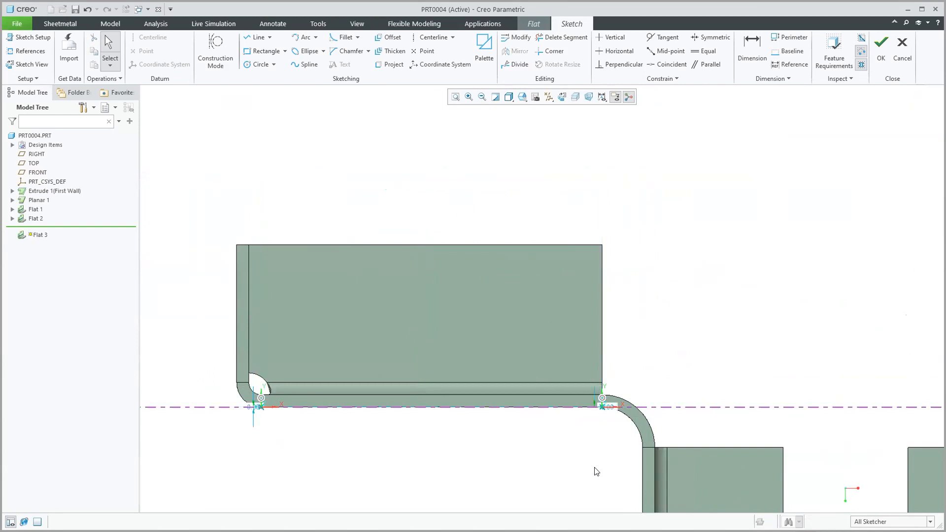
Sketch a five-line stepped outline about 2.67 high, with a top edge about 1.55, a sloped side and a lower step about 1.36 wide
scroll(595, 468, "up", 1)
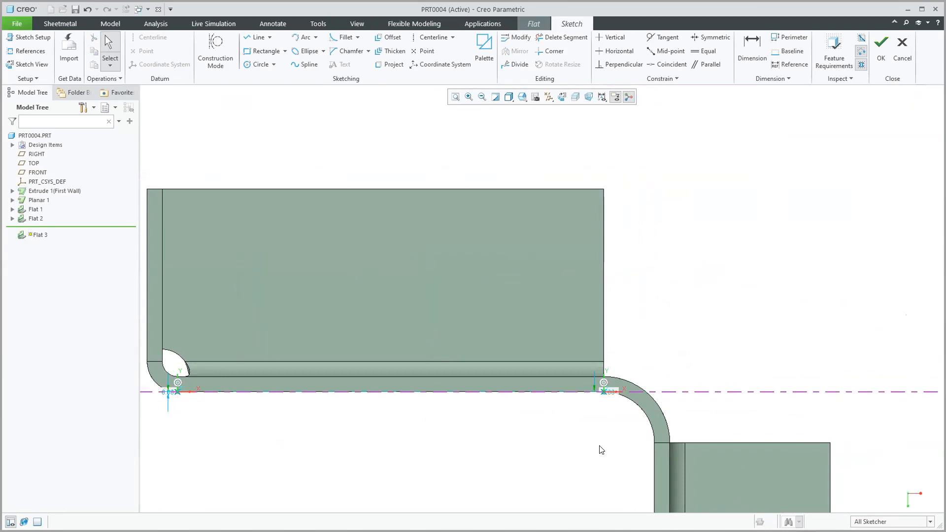
left_click(255, 38)
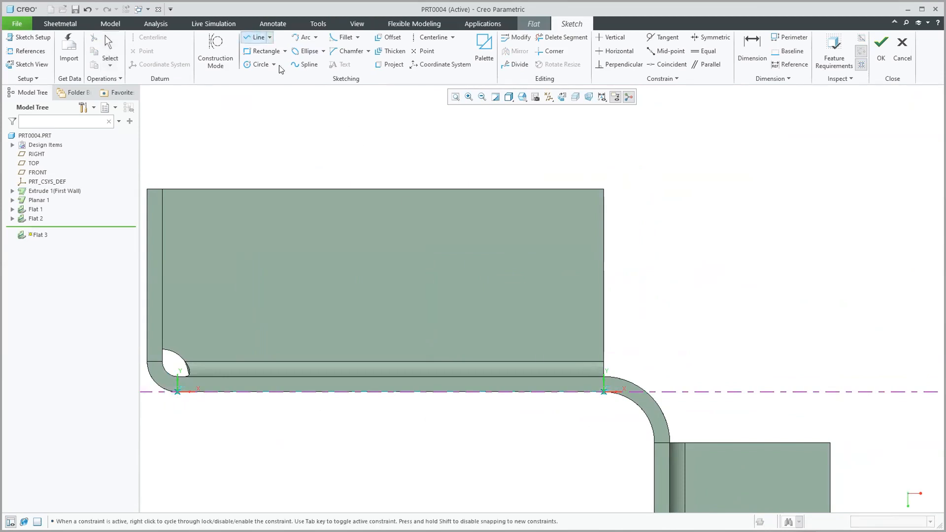
left_click(177, 392)
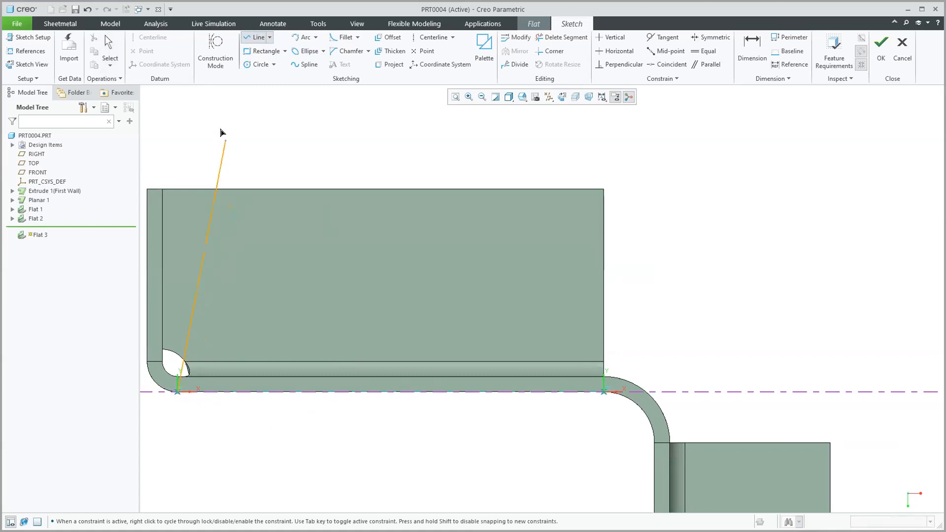
left_click(177, 120)
left_click(335, 120)
left_click(371, 253)
left_click(510, 252)
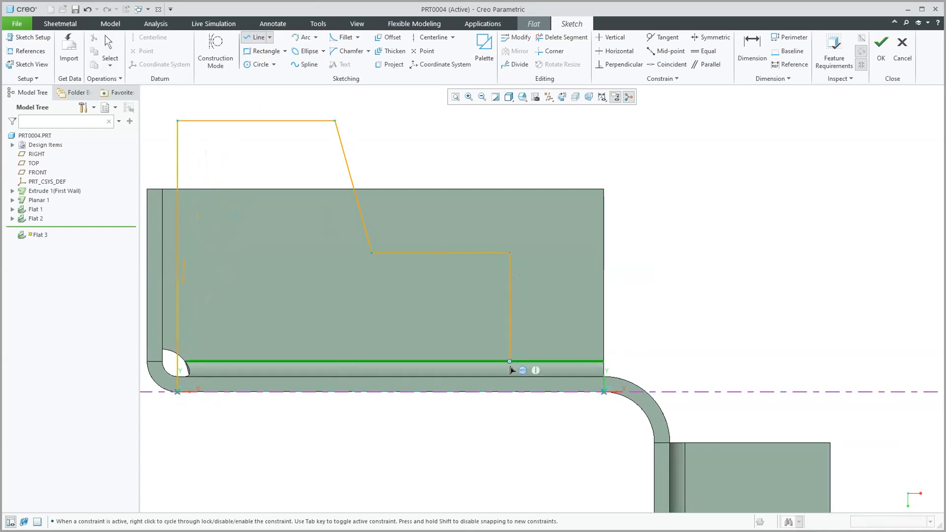
left_click(509, 391)
middle_click(510, 434)
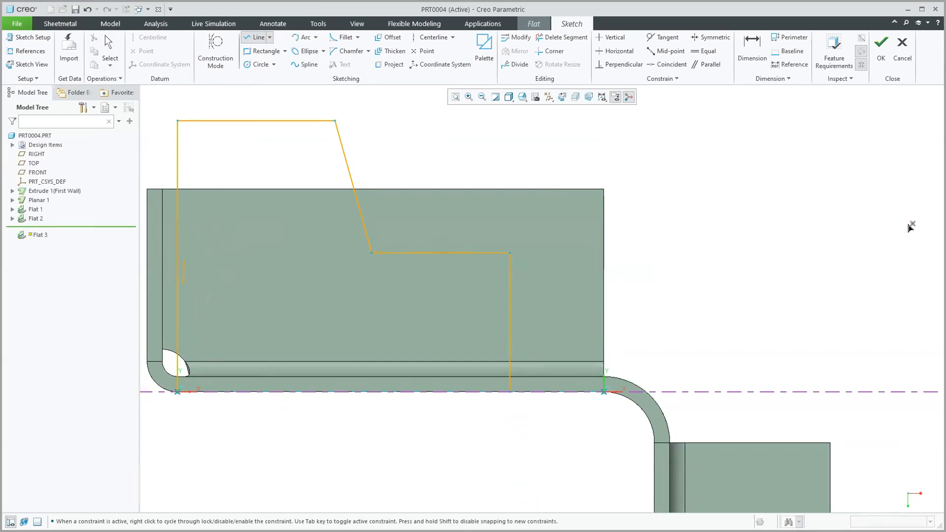
middle_click(742, 218)
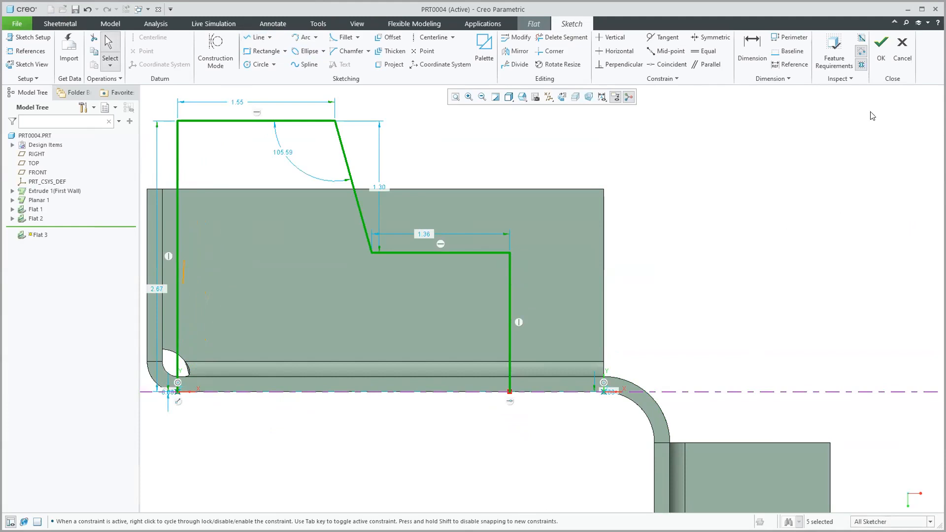
Accept the sketched stepped shape and complete the flat wall
left_click(880, 62)
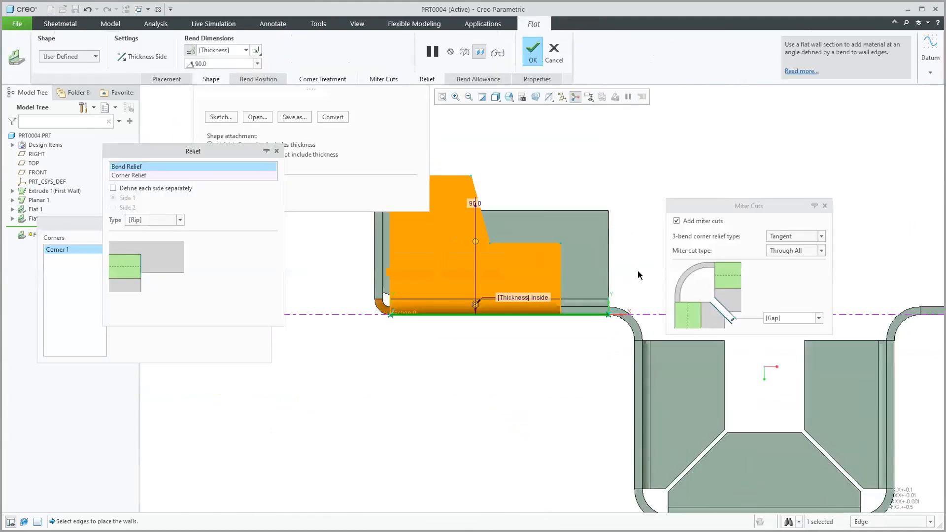
middle_click_drag(637, 270, 557, 259)
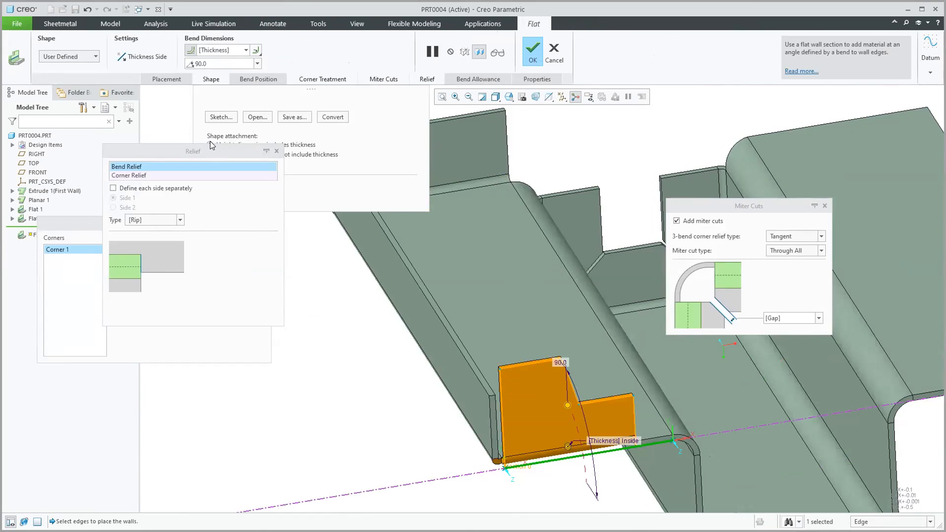
left_click(533, 54)
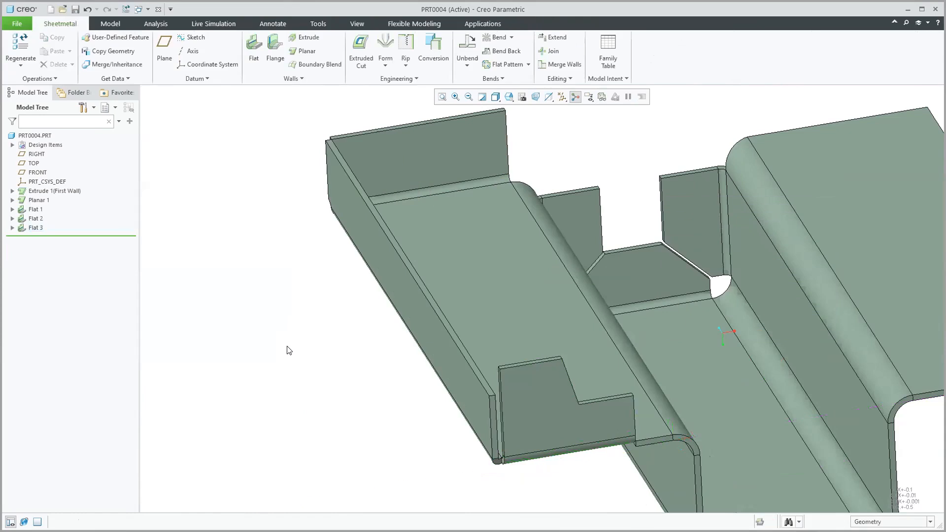
Start a flange wall on the lower flange with the planar tab, chaining its free short end edge and its long outer edge
key("ctrl+d")
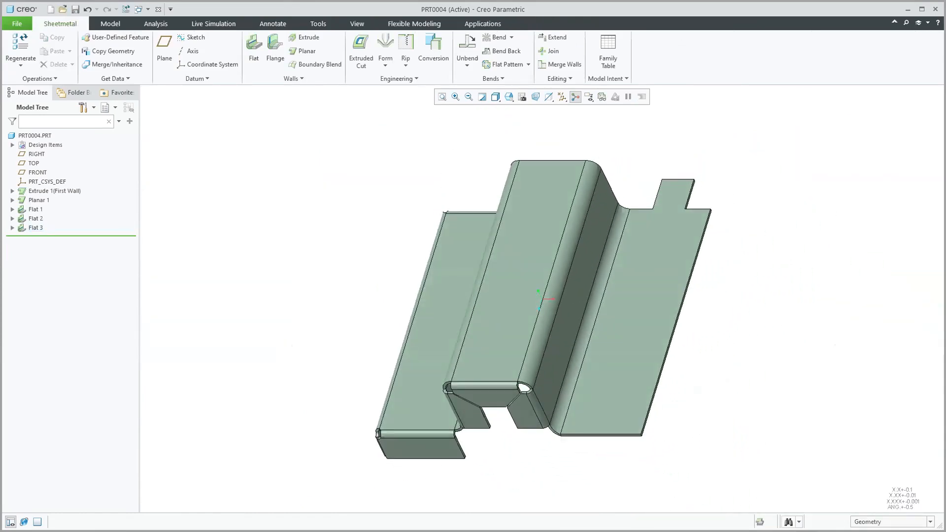
scroll(701, 466, "up", 2)
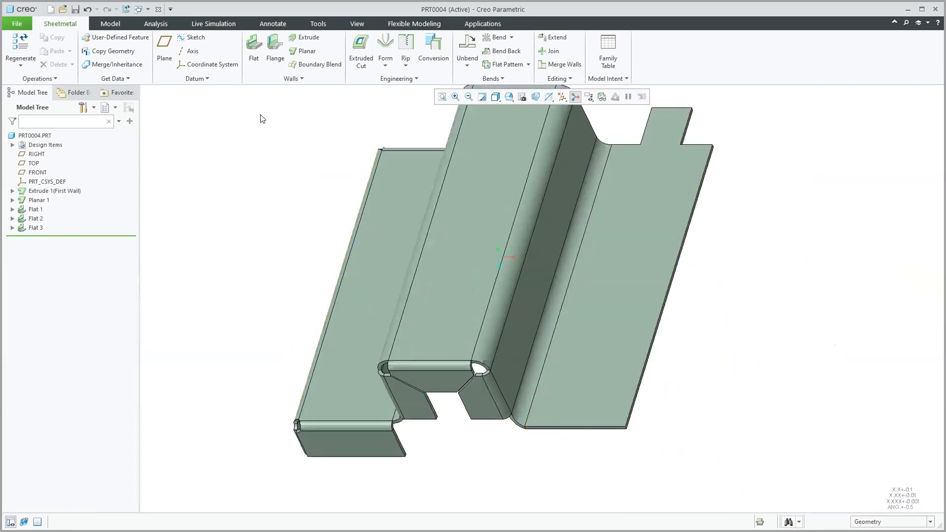
left_click(270, 50)
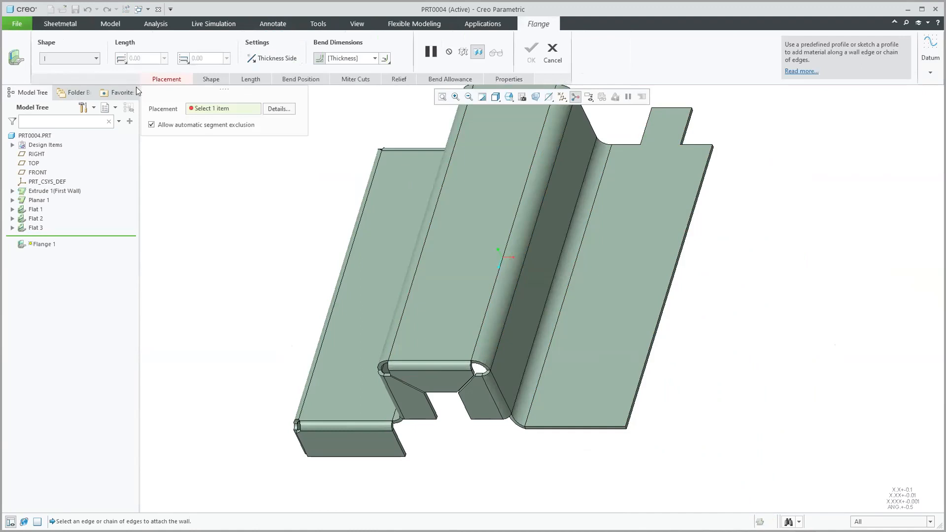
left_click(97, 58)
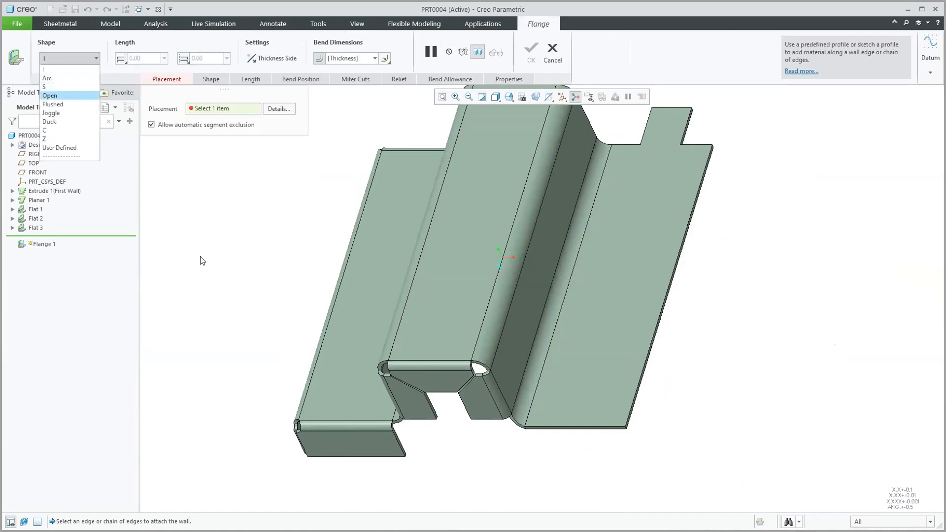
left_click(67, 60)
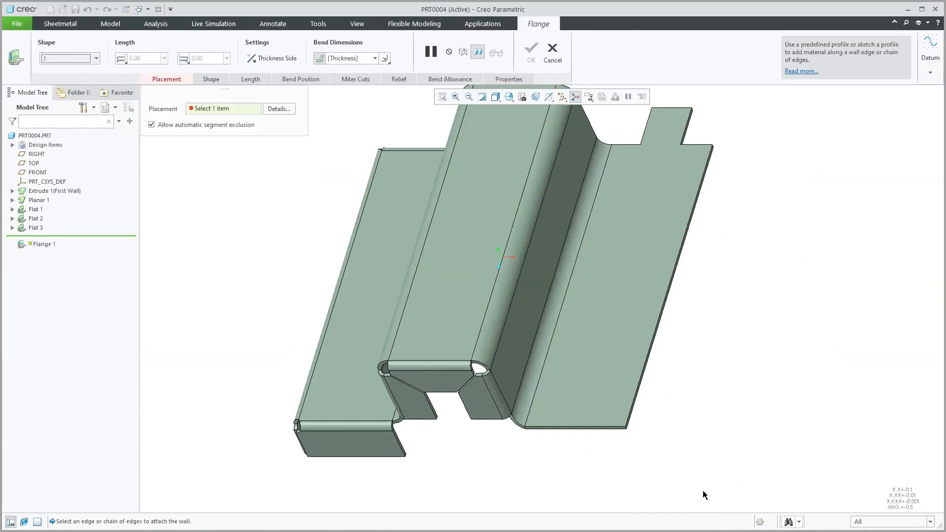
left_click(599, 426)
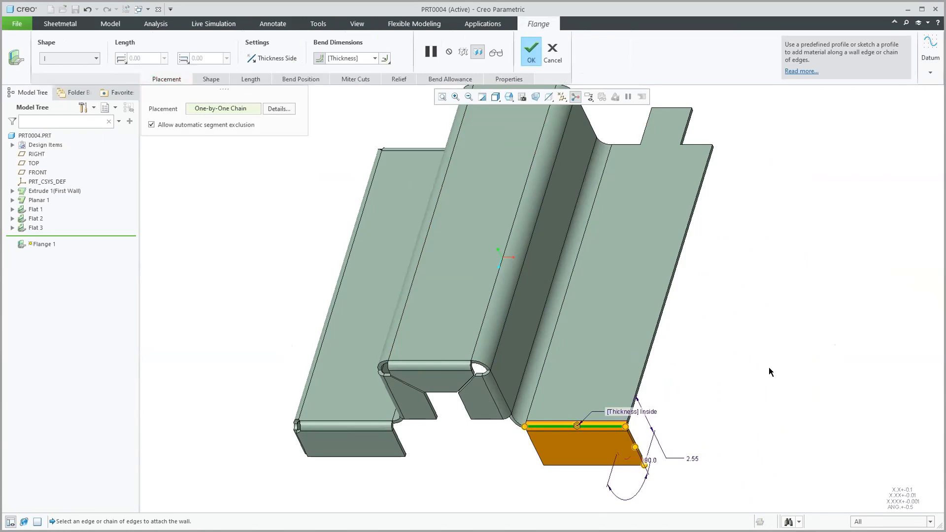
left_click(649, 341, "shift")
scroll(755, 410, "up", 2)
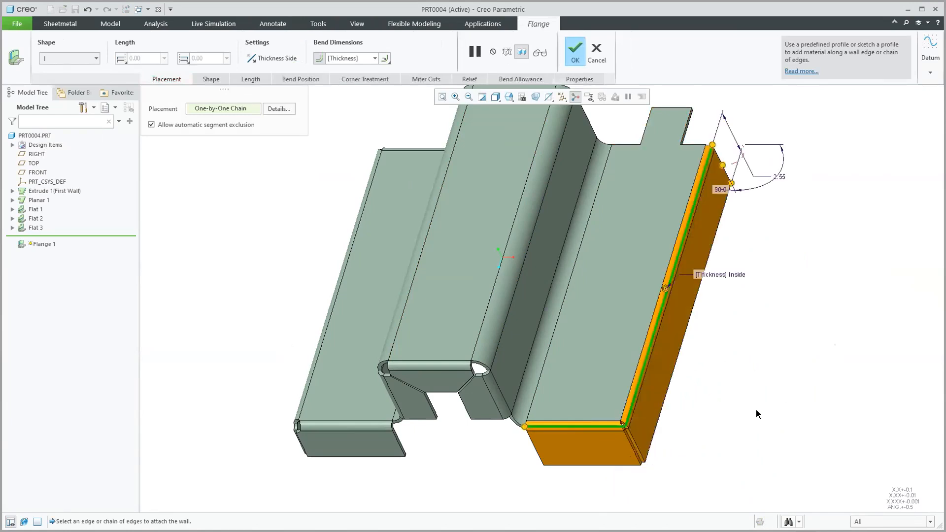
scroll(755, 412, "down", 2)
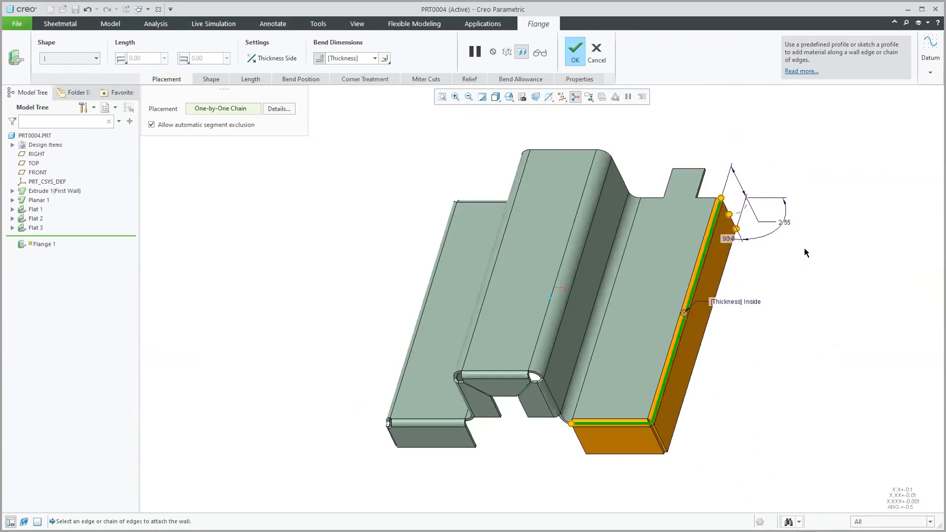
middle_click_drag(784, 368, 750, 361)
scroll(649, 463, "up", 2)
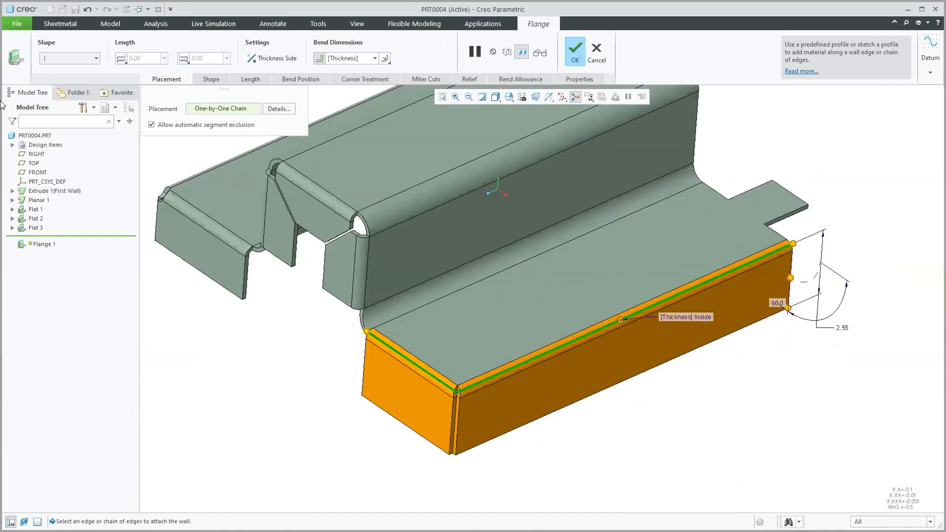
Try the Arc profile for the flange wall and show its section preview
left_click(96, 59)
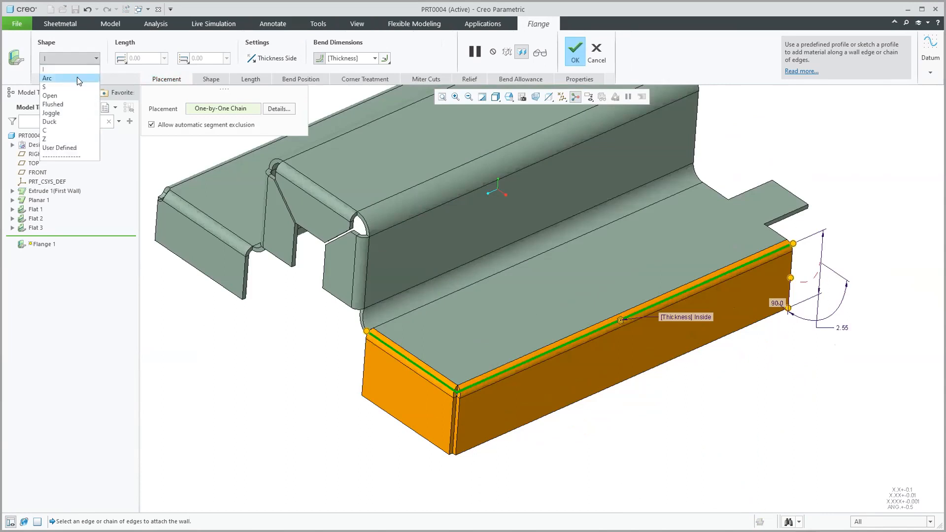
left_click(77, 77)
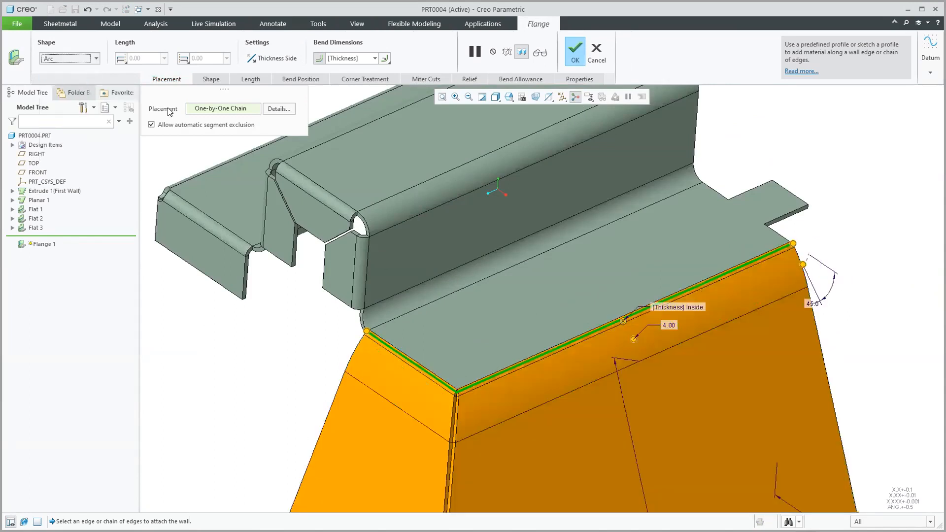
left_click(209, 79)
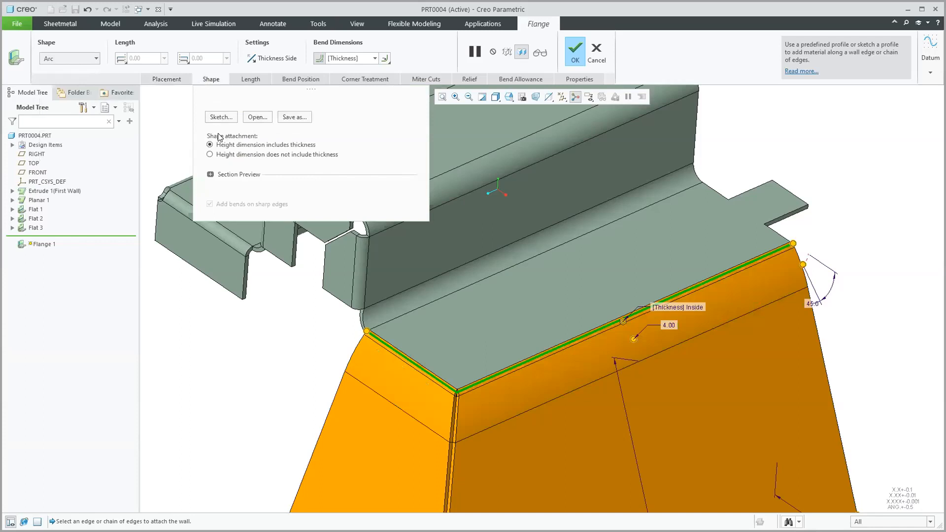
left_click(210, 175)
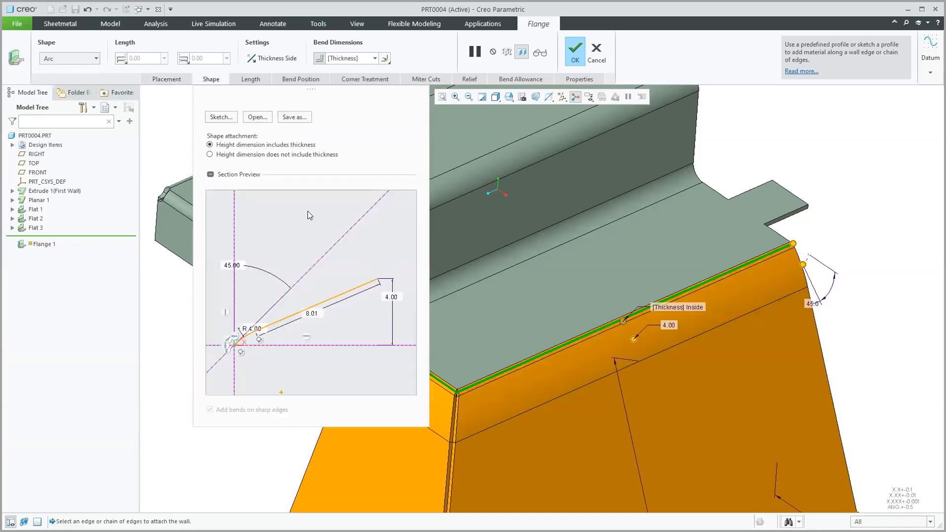
scroll(699, 232, "up", 3)
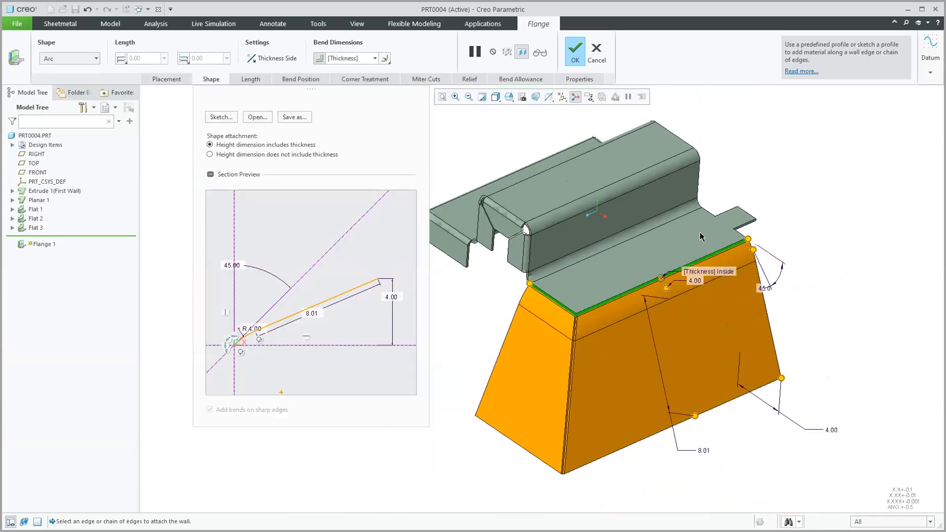
Try the S, Open, Flushed and Joggle profiles for the flange wall and review each section preview
left_click(95, 58)
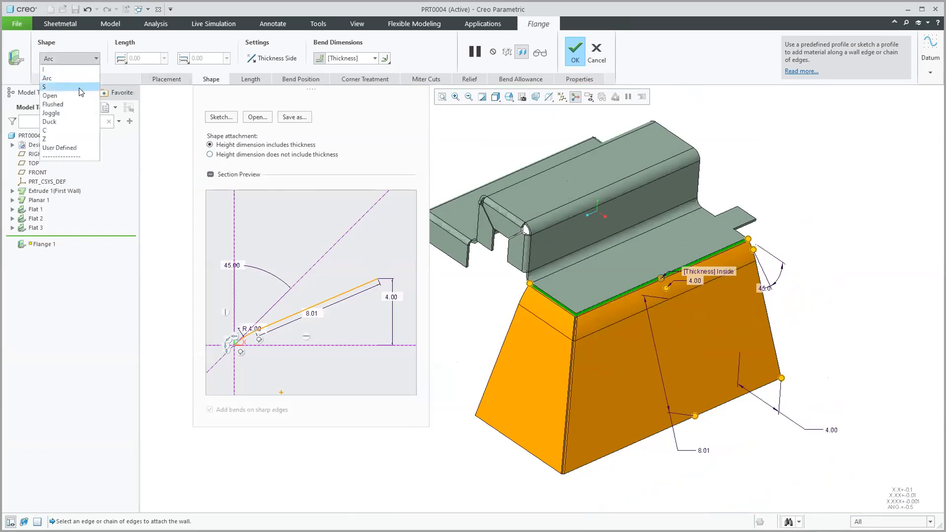
left_click(81, 91)
left_click(95, 58)
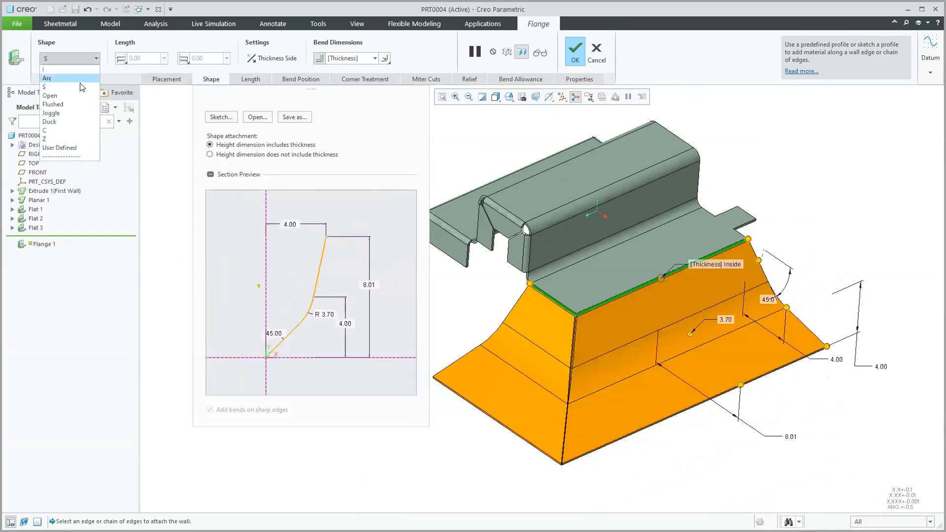
left_click(74, 95)
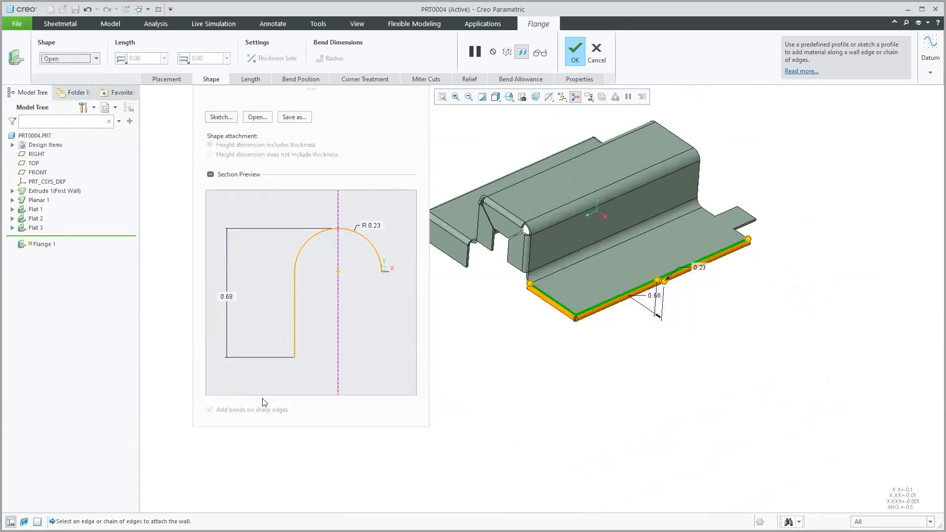
left_click(96, 59)
left_click(70, 103)
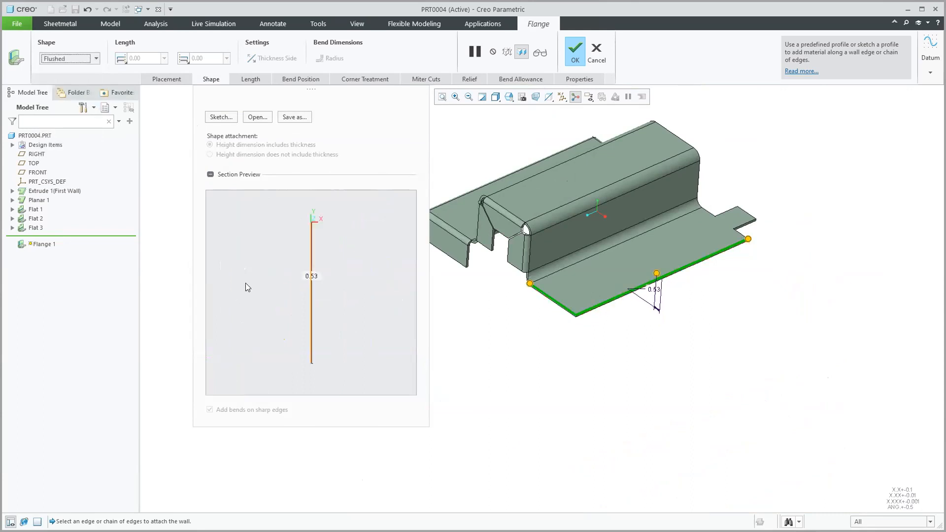
mouse_move(668, 315)
middle_mouse_down()
mouse_move(667, 269)
mouse_move(669, 331)
middle_mouse_up()
scroll(669, 333, "up", 1)
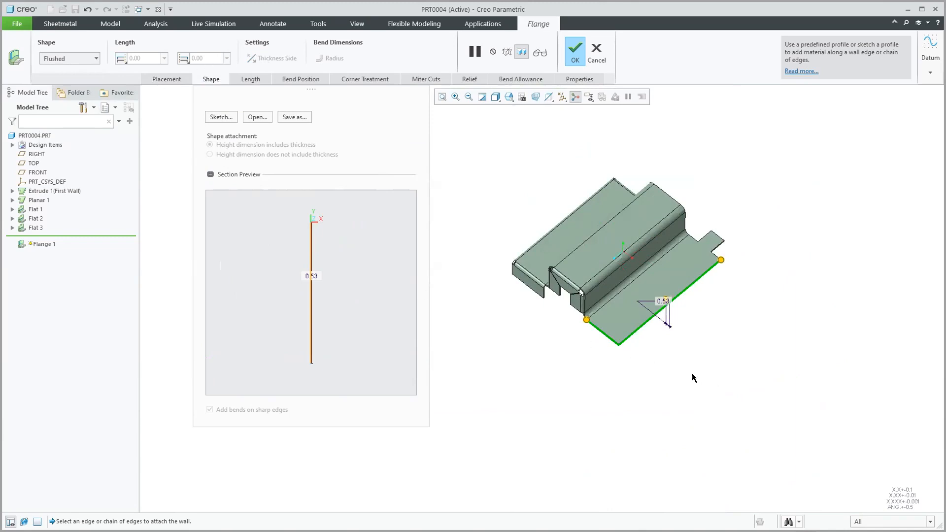
left_click(96, 59)
left_click(79, 112)
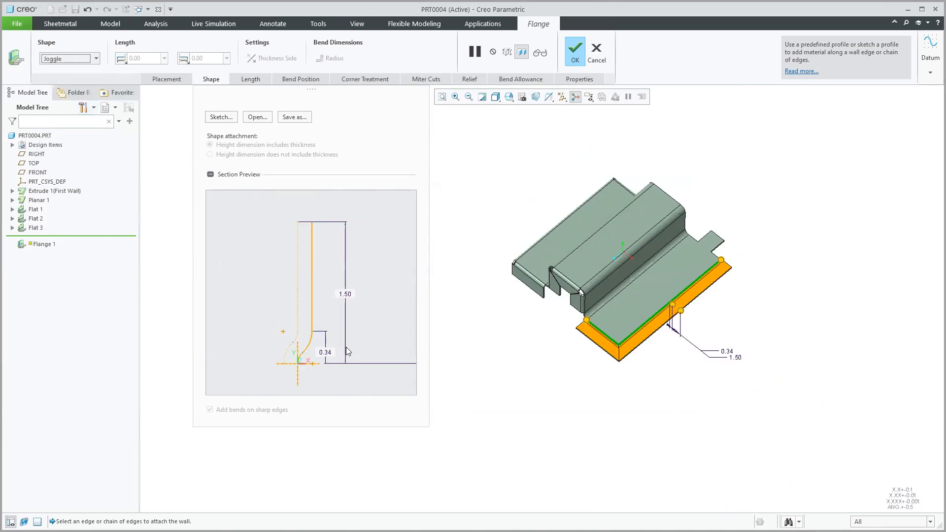
Set the flange profile to I and extend the wall height to about 3.16
left_click(96, 58)
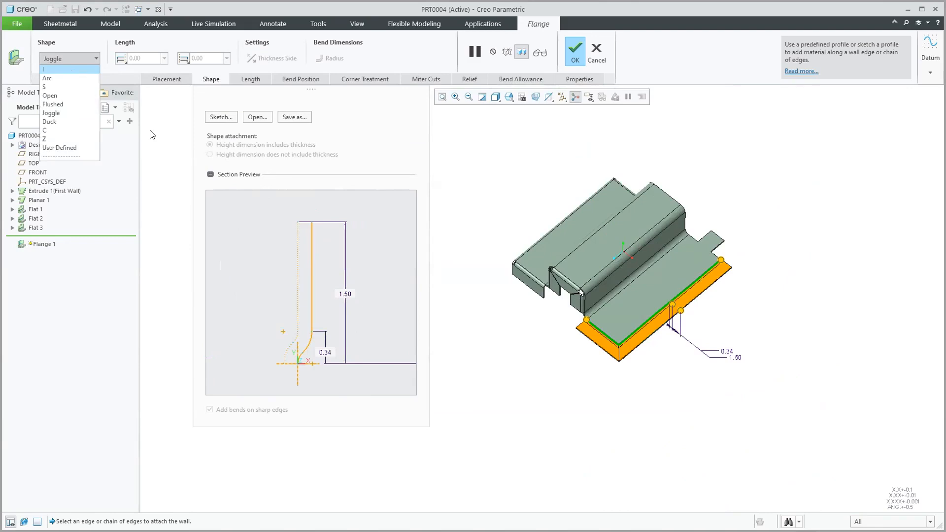
left_click(68, 69)
middle_click_drag(723, 372, 744, 332)
left_click_drag(728, 321, 724, 284)
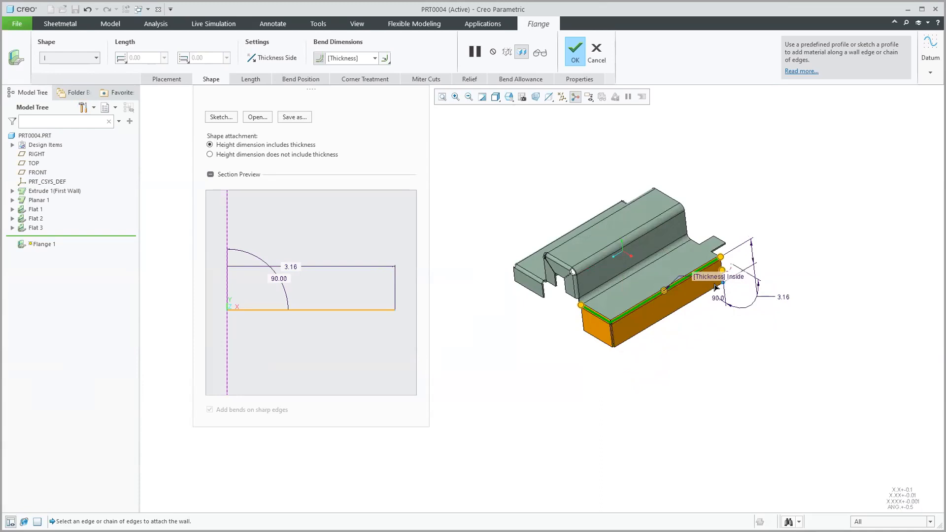
scroll(708, 253, "up", 3)
middle_click_drag(766, 343, 777, 344)
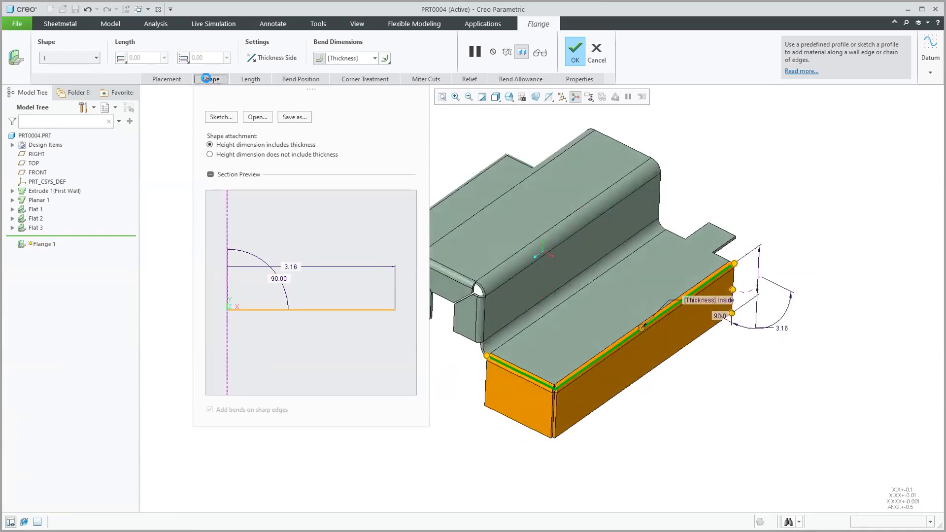
left_click(207, 79)
Set the flange's far end on the long edge to a Blind length and review the length options for its other end
mouse_move(734, 263)
left_mouse_down()
mouse_move(684, 297)
mouse_move(734, 264)
left_mouse_up()
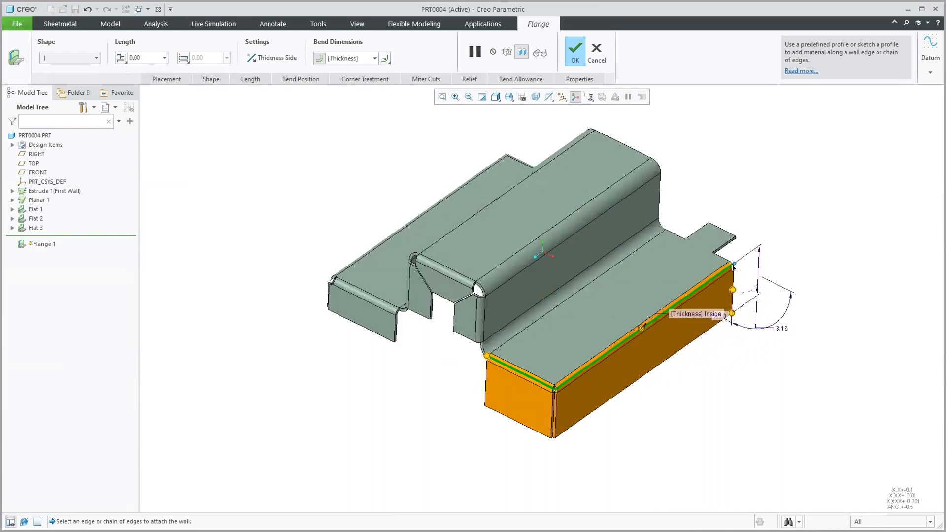
left_click(251, 80)
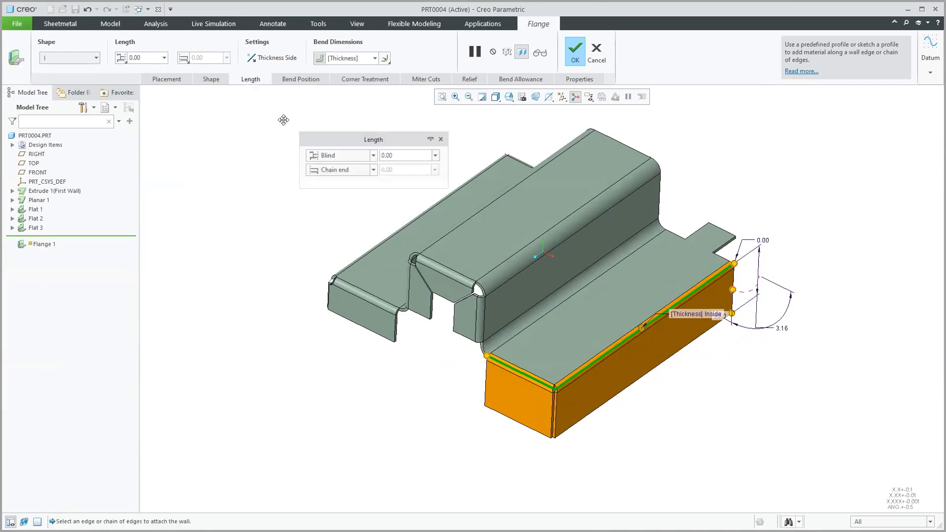
left_click(374, 170)
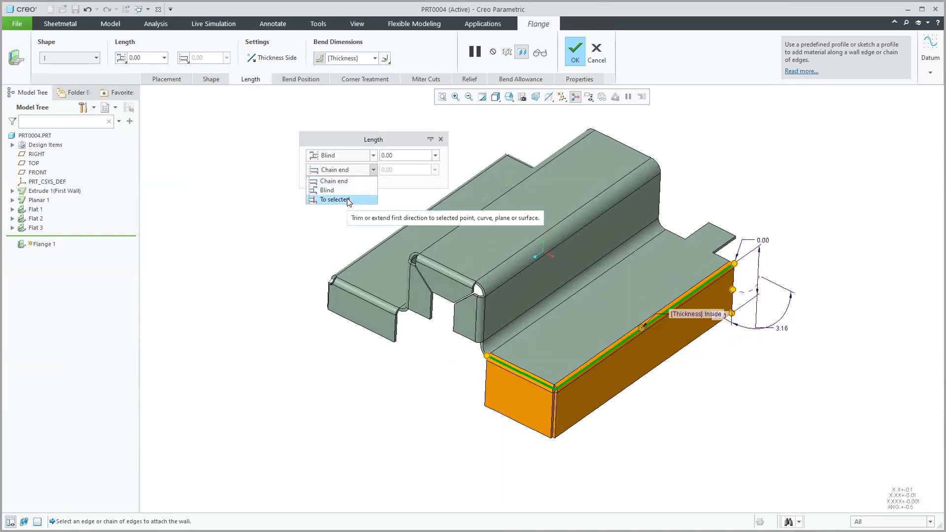
left_click(441, 141)
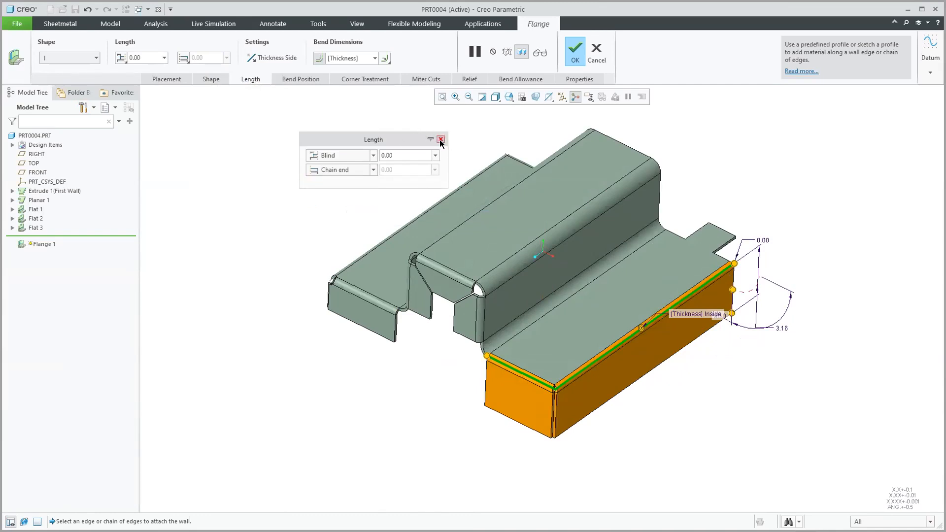
left_click(440, 139)
Try the second bend position type for the flange wall and restore the first type
left_click(299, 80)
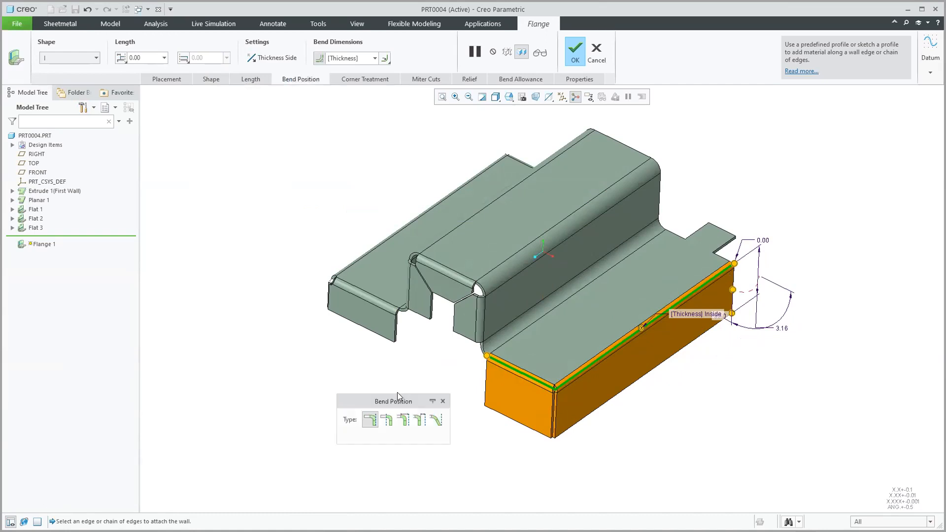
left_click_drag(395, 401, 326, 117)
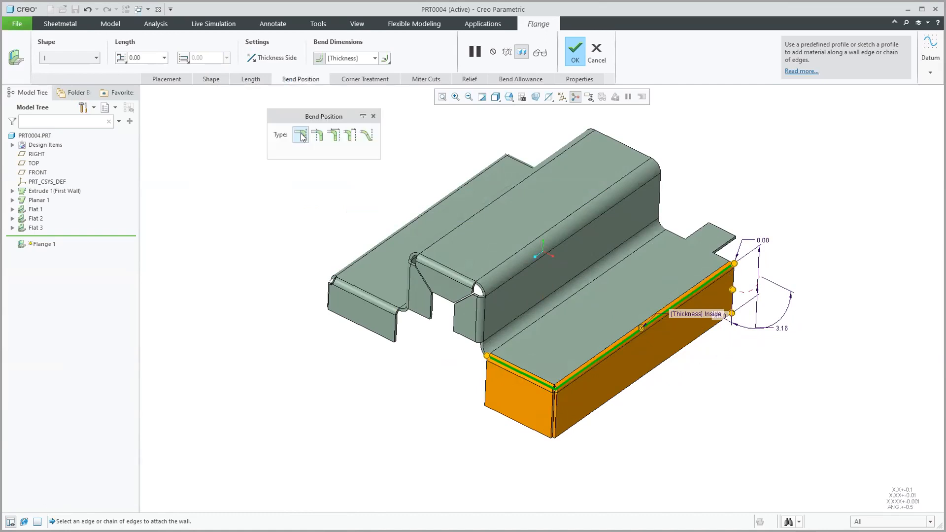
left_click(318, 137)
left_click(303, 137)
left_click(373, 116)
Narrow the corner between the two flange walls and set its corner treatment type to Blind
left_click(372, 78)
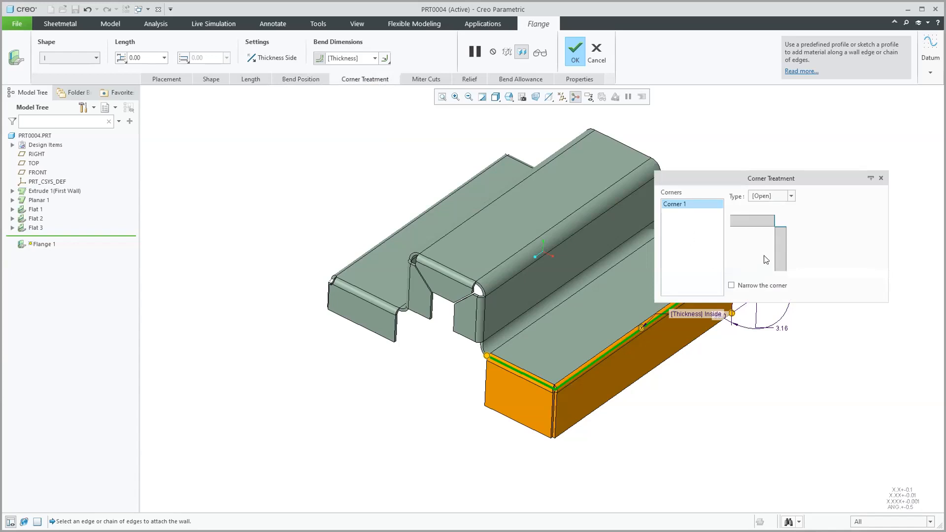
left_click(743, 290)
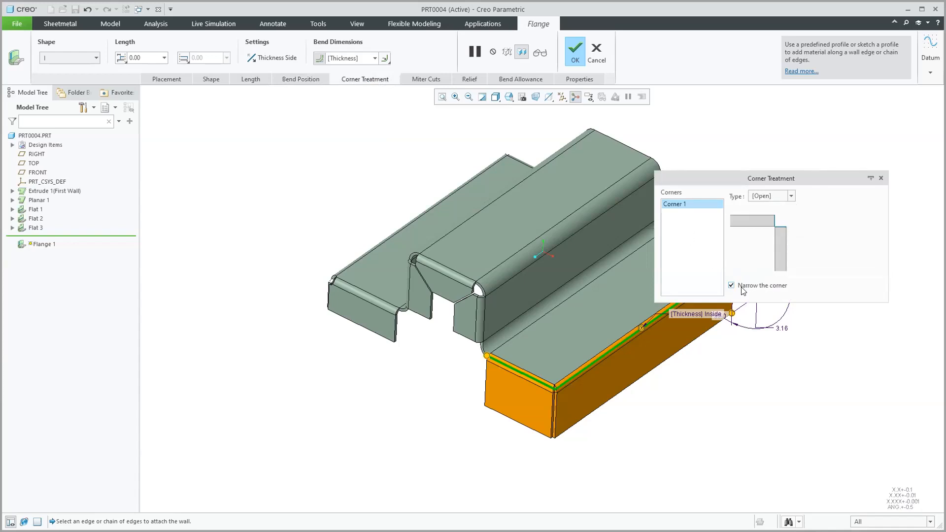
left_click(789, 197)
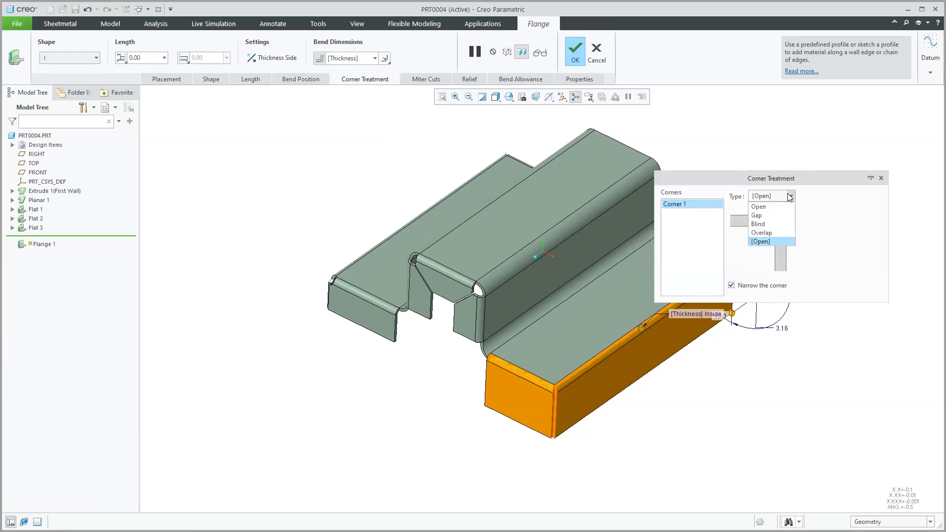
left_click(772, 225)
left_click(880, 178)
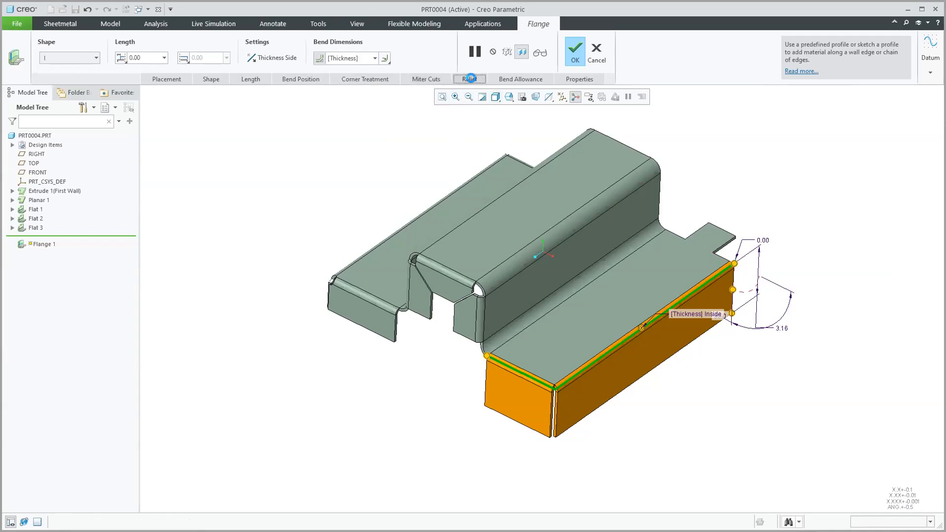
Define the flange's corner relief as Circular with its origin at the bend lines intersection
left_click(470, 79)
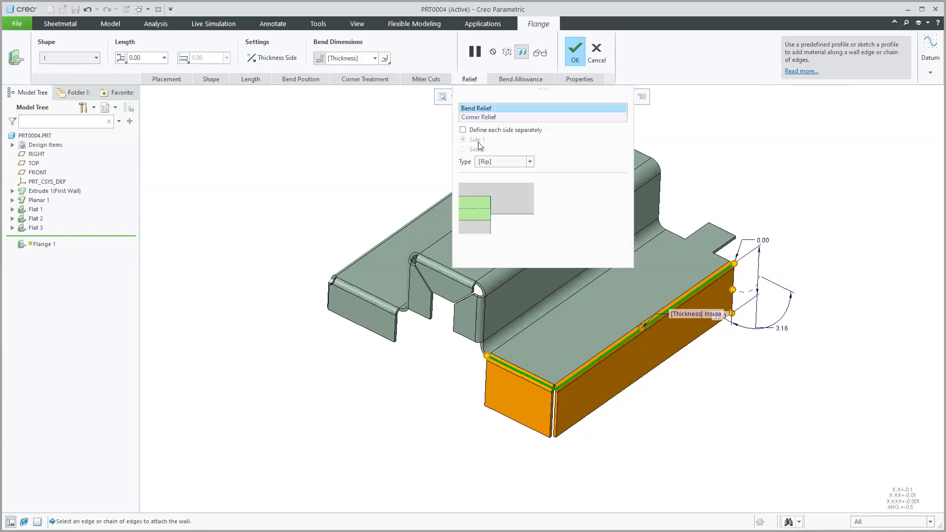
left_click(483, 117)
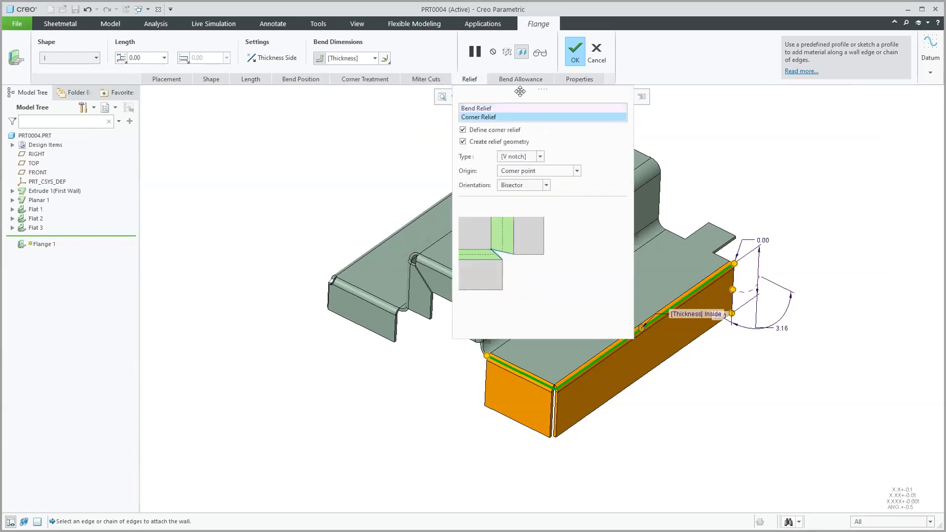
left_click_drag(542, 90, 302, 117)
scroll(578, 416, "down", 3)
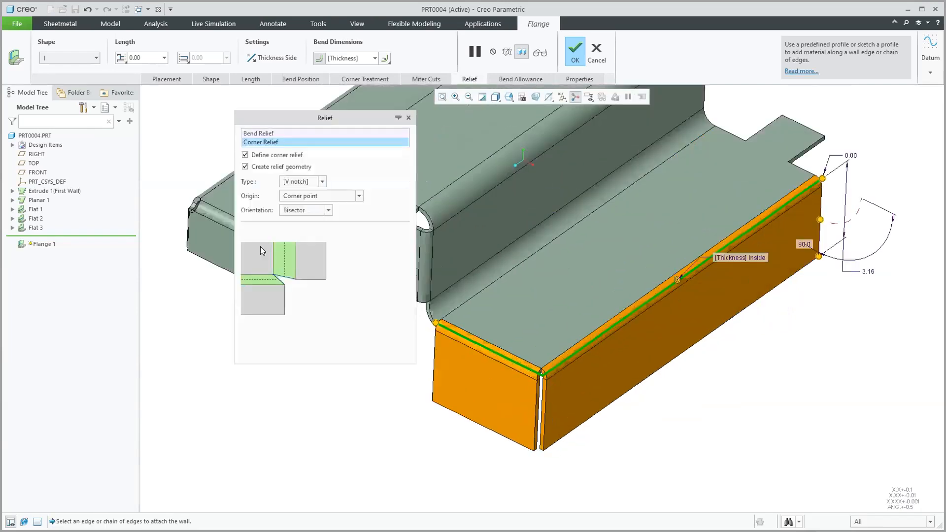
left_click(321, 182)
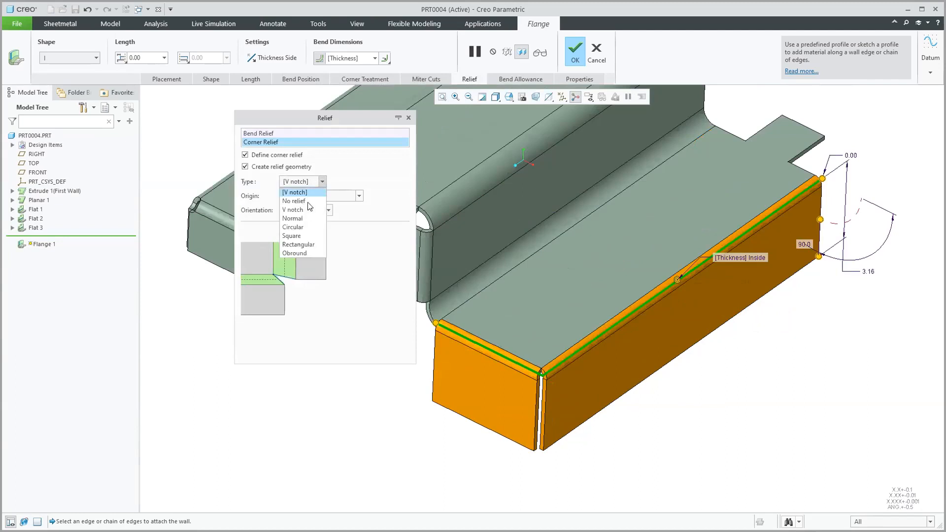
left_click(303, 227)
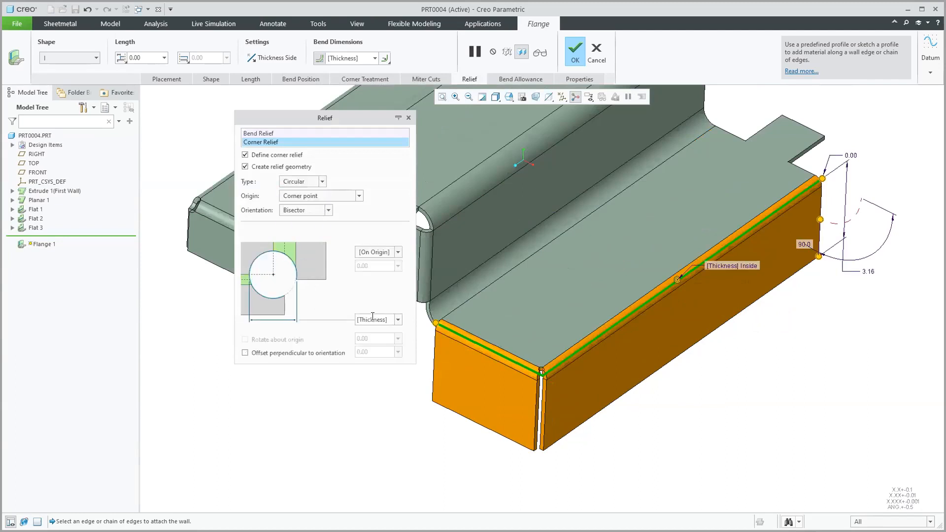
left_click(337, 196)
left_click(331, 214)
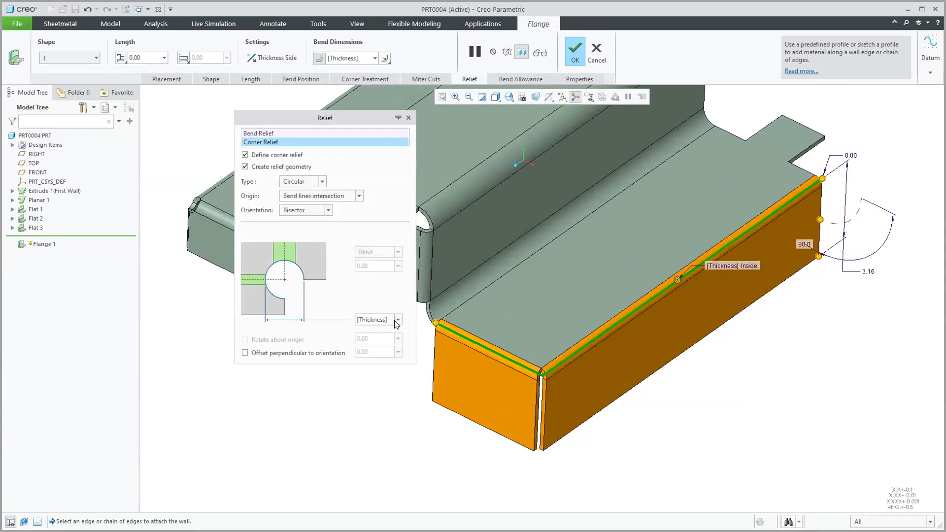
Set the circular corner relief's diameter to 0.55 and complete the flange wall
left_click_drag(389, 320, 346, 314)
type(".55")
left_click(353, 424)
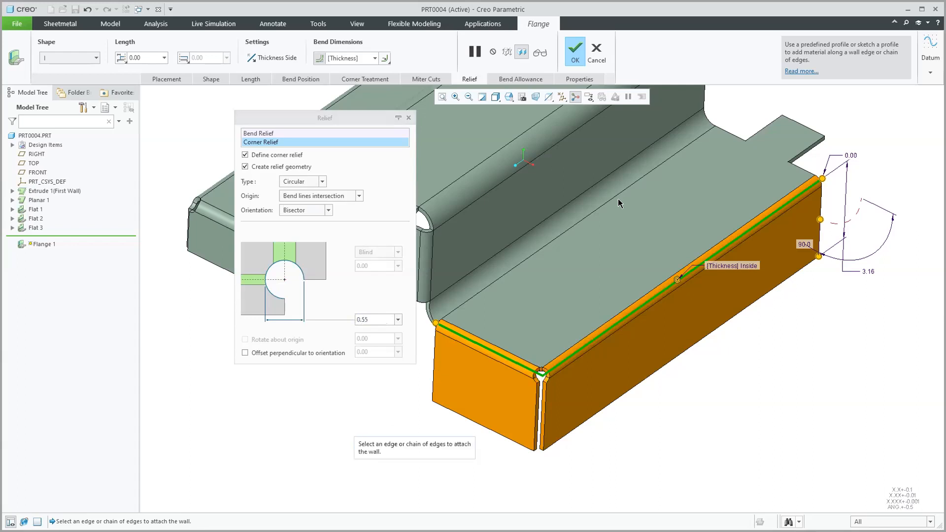
left_click(574, 52)
left_click(683, 438)
Start a flange wall on the hat's open end opposite the flat walls, chaining both side edges, the rounded corners and the upper edge
mouse_move(785, 357)
middle_mouse_down()
mouse_move(730, 334)
mouse_move(697, 353)
mouse_move(669, 340)
mouse_move(653, 361)
mouse_move(648, 332)
mouse_move(640, 370)
middle_mouse_up()
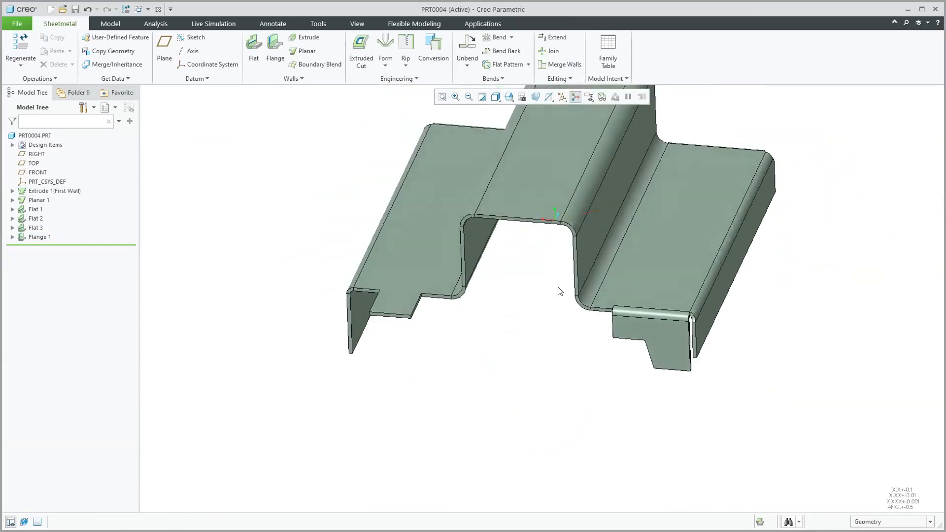
scroll(553, 291, "up", 3)
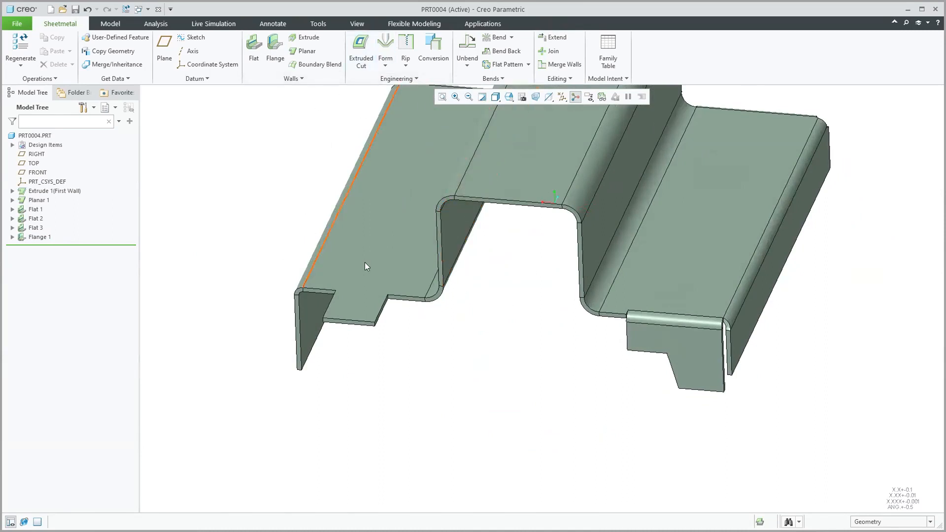
left_click(275, 43)
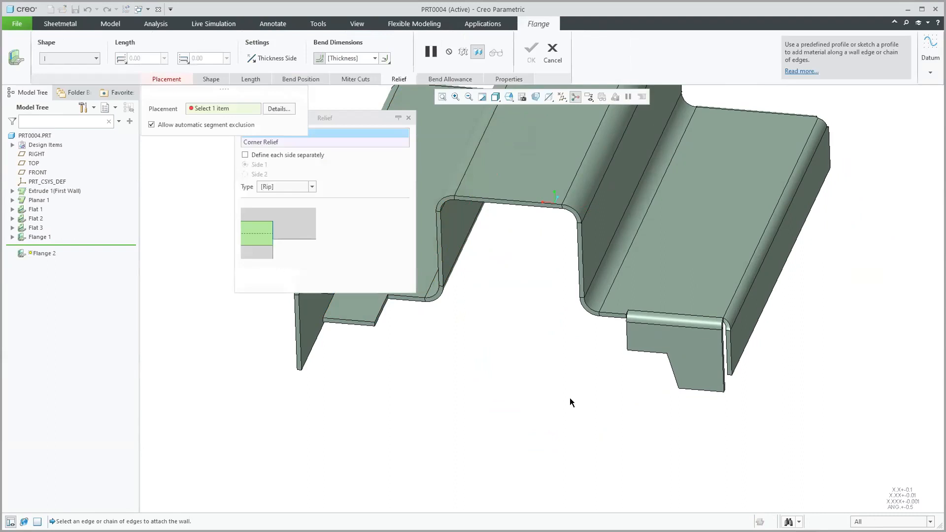
left_click(438, 258)
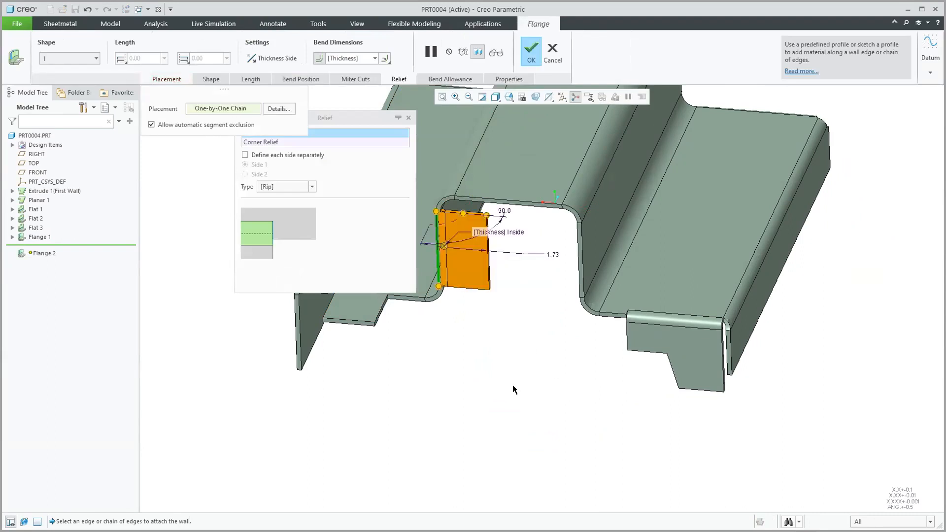
left_click(444, 202, "shift")
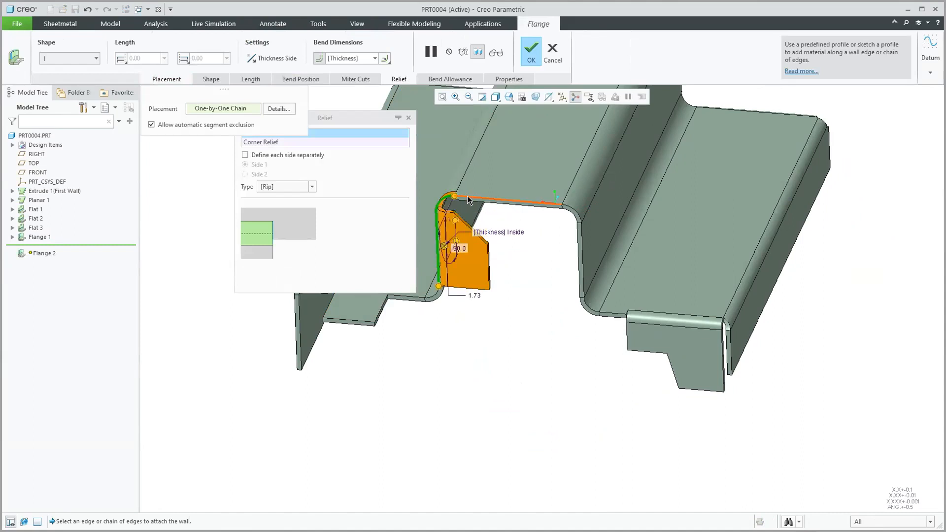
left_click(466, 196, "shift")
left_click(574, 211, "shift")
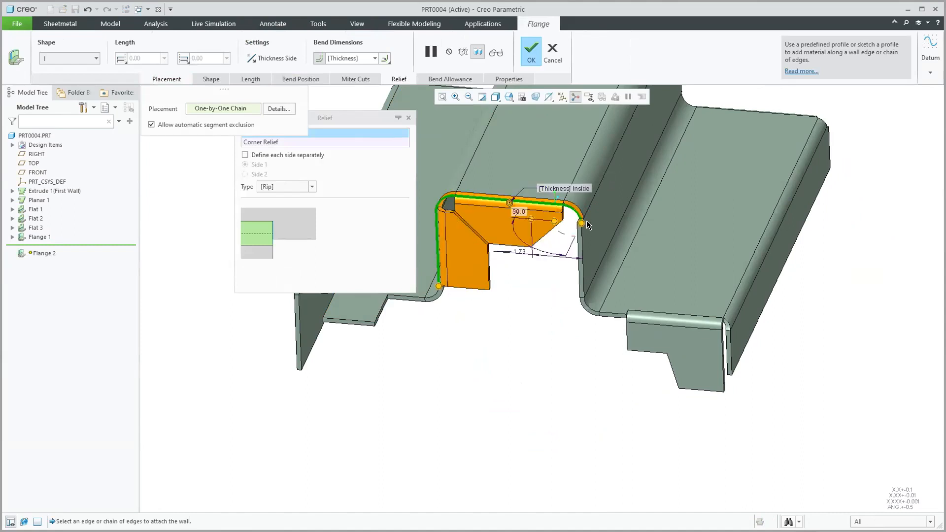
left_click(584, 252, "shift")
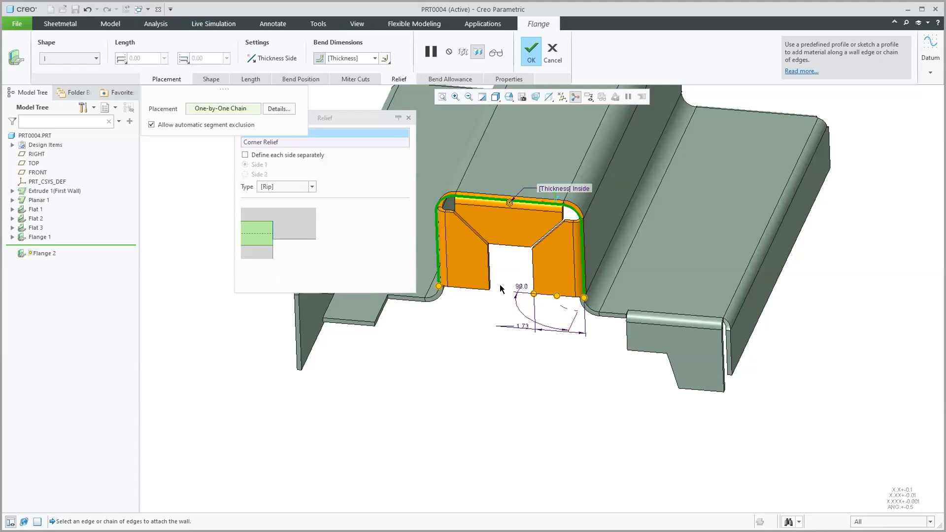
Compare the flange without miter cuts and with Closed 3-bend corner relief, restore miter cuts with Tangent relief, and complete the wall
middle_click_drag(513, 301, 555, 358, "shift")
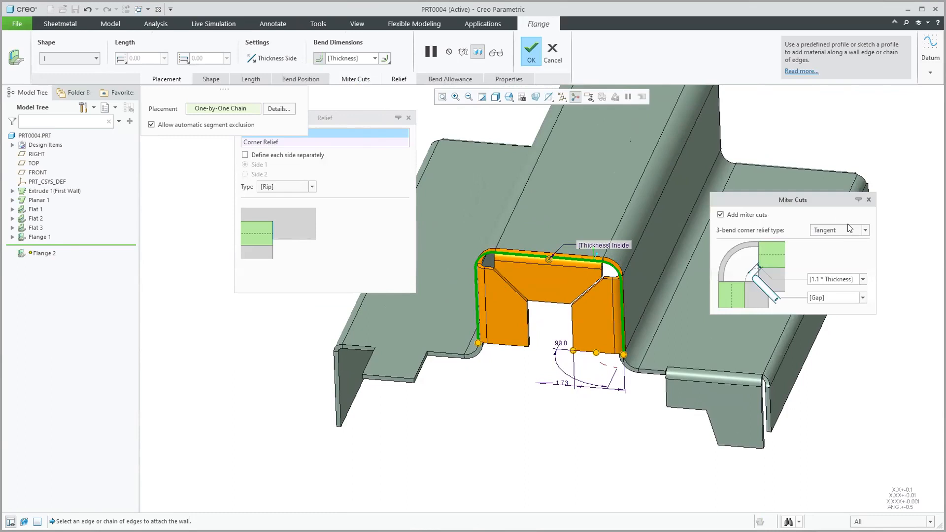
left_click(720, 215)
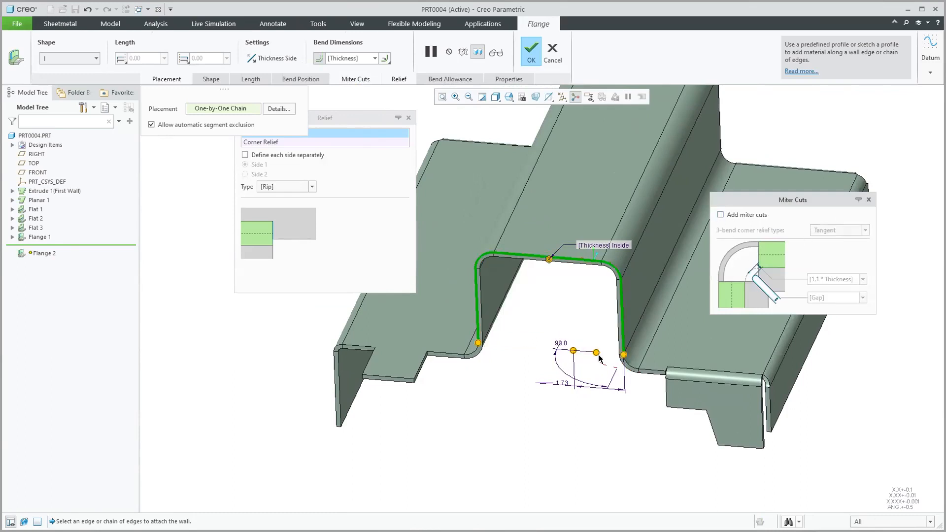
left_click(720, 215)
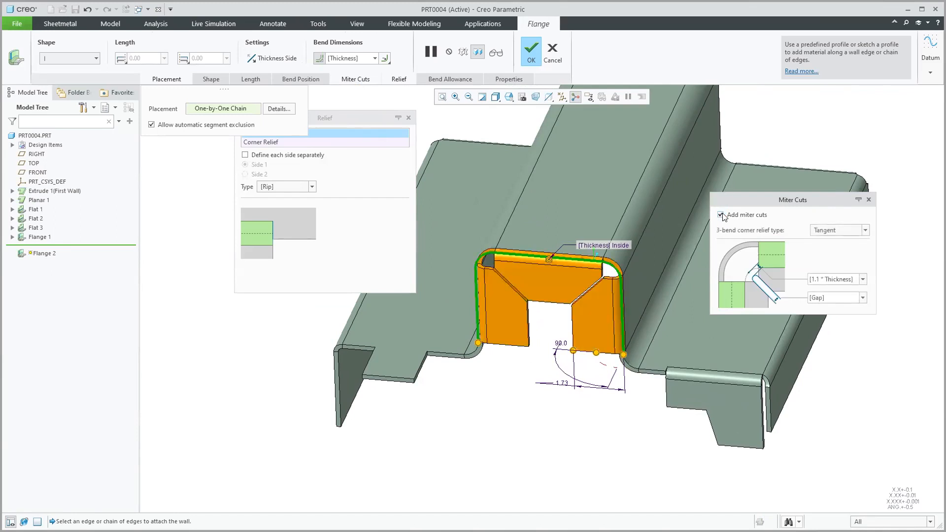
left_click(864, 230)
left_click(852, 250)
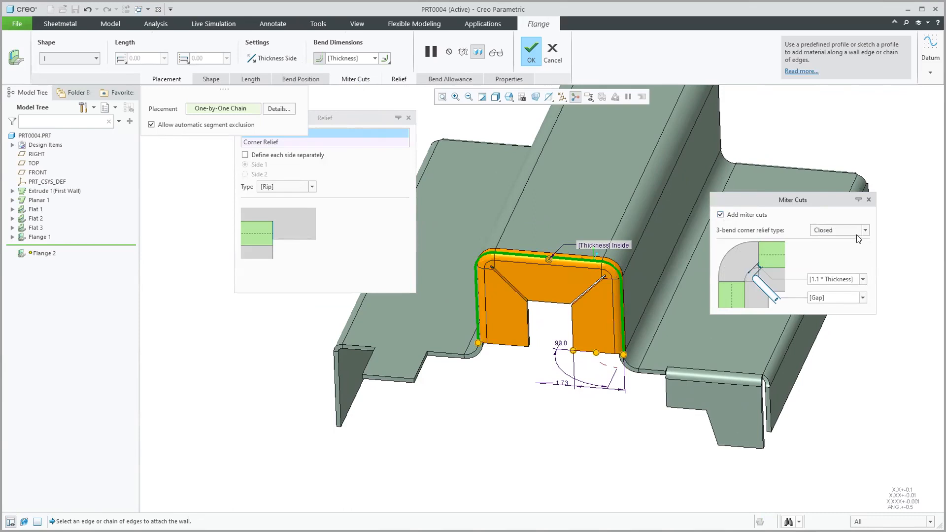
left_click(864, 230)
left_click(839, 240)
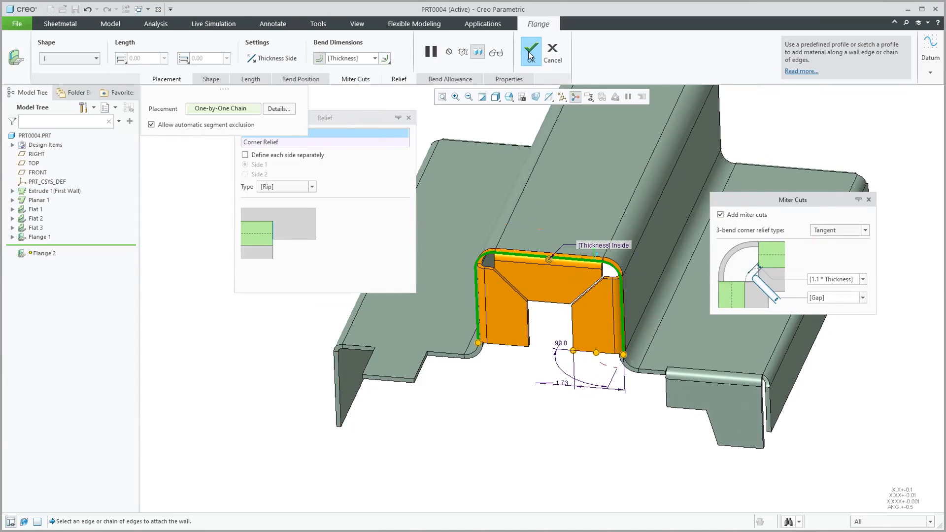
middle_click(508, 455)
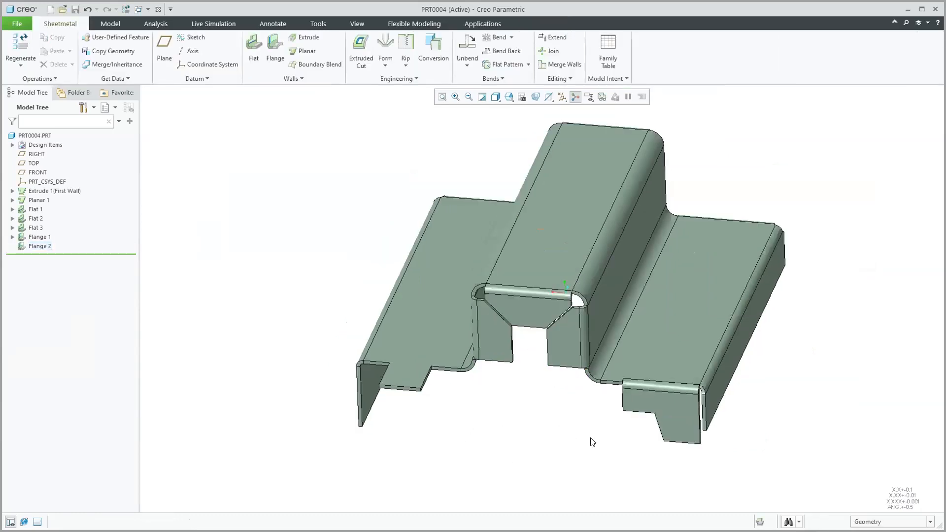
Delete the mitred Flat 2 wall feature from the hat's other open end
mouse_move(593, 402)
middle_mouse_down()
mouse_move(457, 387)
mouse_move(437, 397)
mouse_move(438, 409)
mouse_move(413, 398)
mouse_move(427, 411)
mouse_move(416, 411)
middle_mouse_up()
left_click(488, 338)
key("Delete")
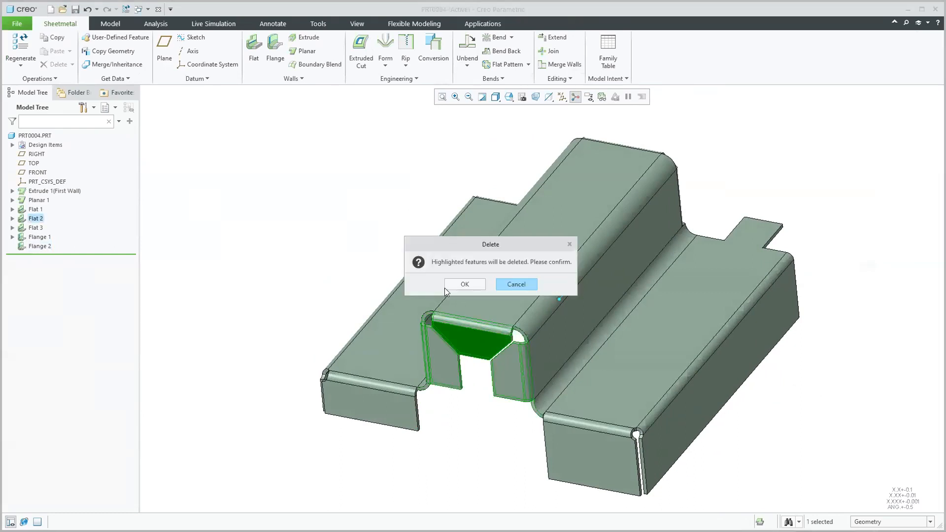
key("Return")
Start a rectangular flat wall on the upper edge of the hat's open end
left_click(254, 54)
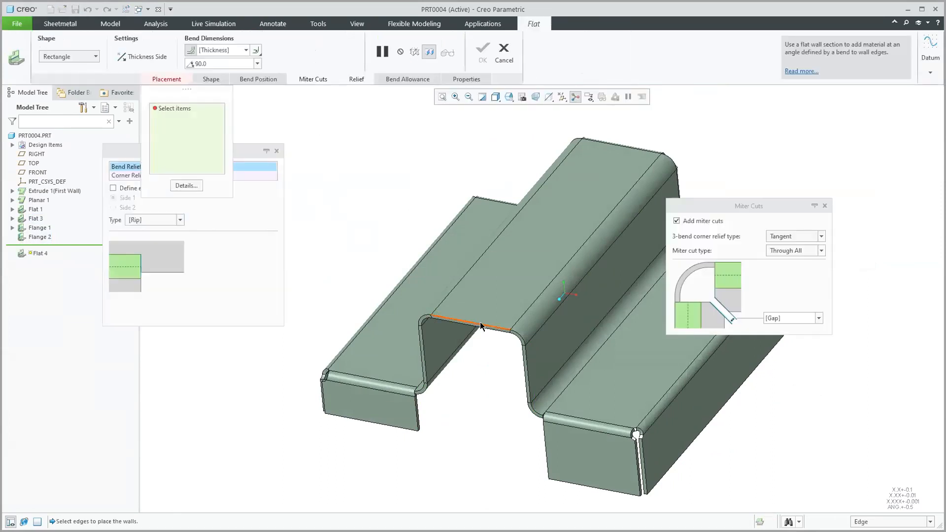
left_click(479, 322)
scroll(485, 367, "down", 3)
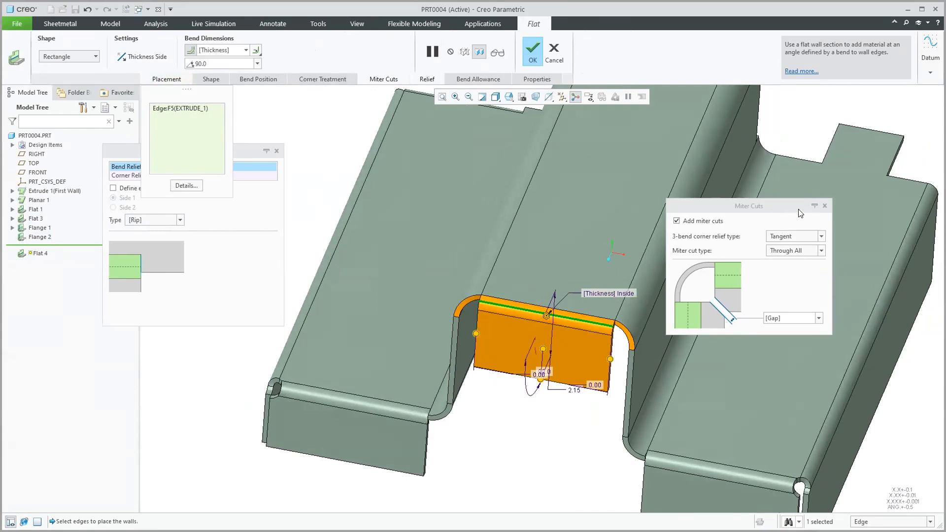
Compare Corner 1 of the flat wall with and without a seam, and set both corners' treatment to Create with Seam
left_click(823, 206)
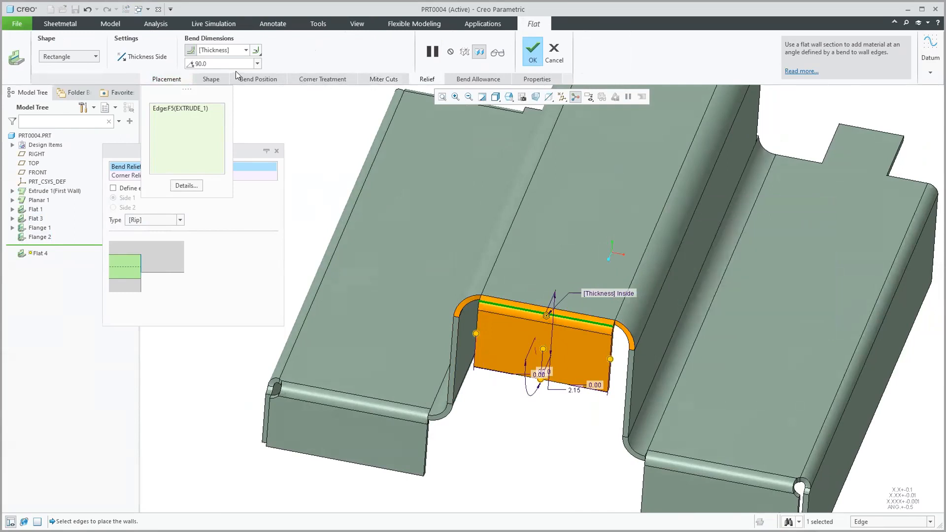
left_click(307, 79)
left_click(212, 243)
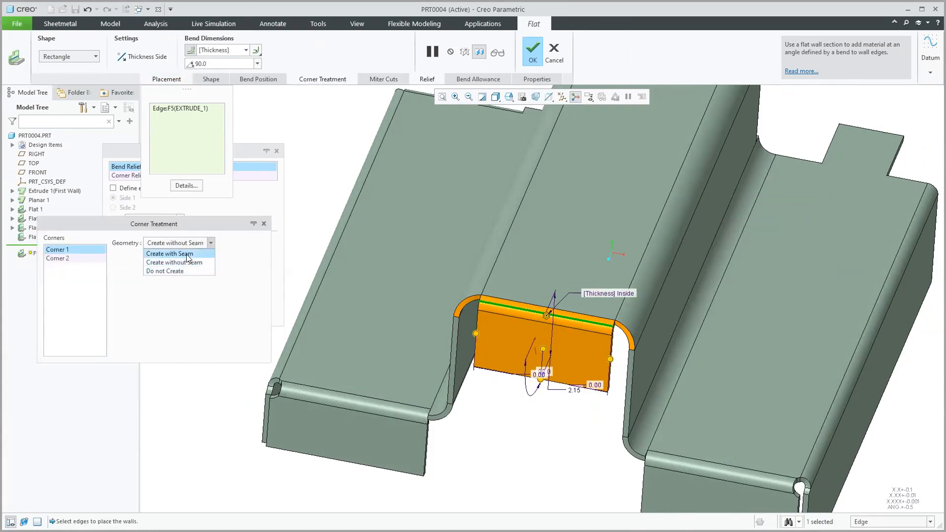
left_click(188, 254)
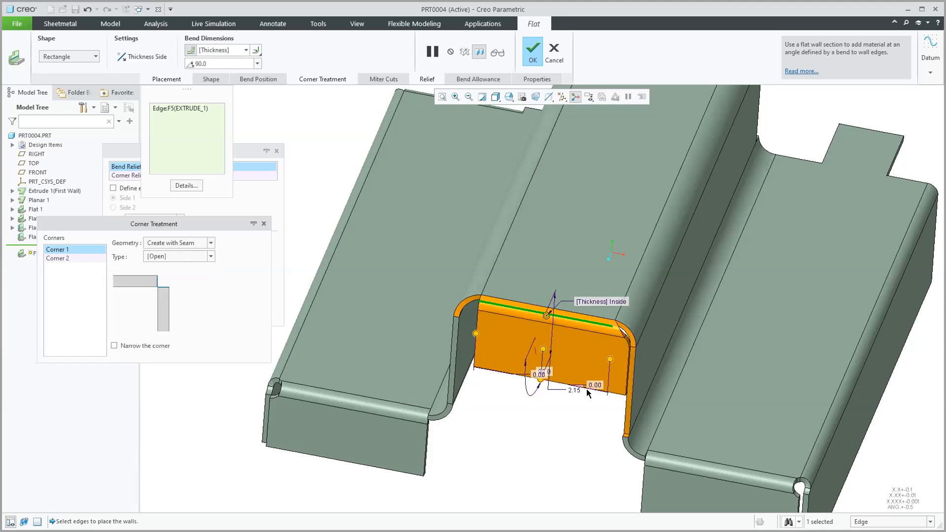
left_click(211, 244)
left_click(191, 261)
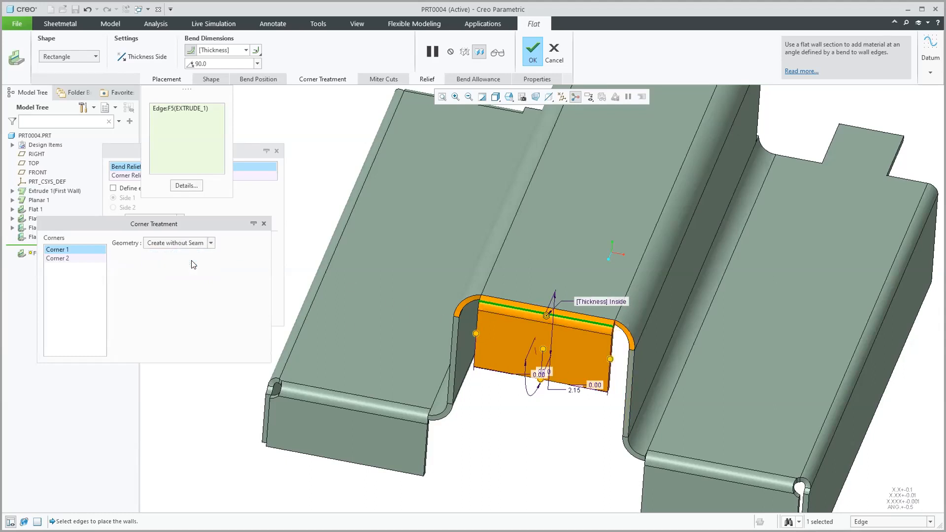
left_click(210, 243)
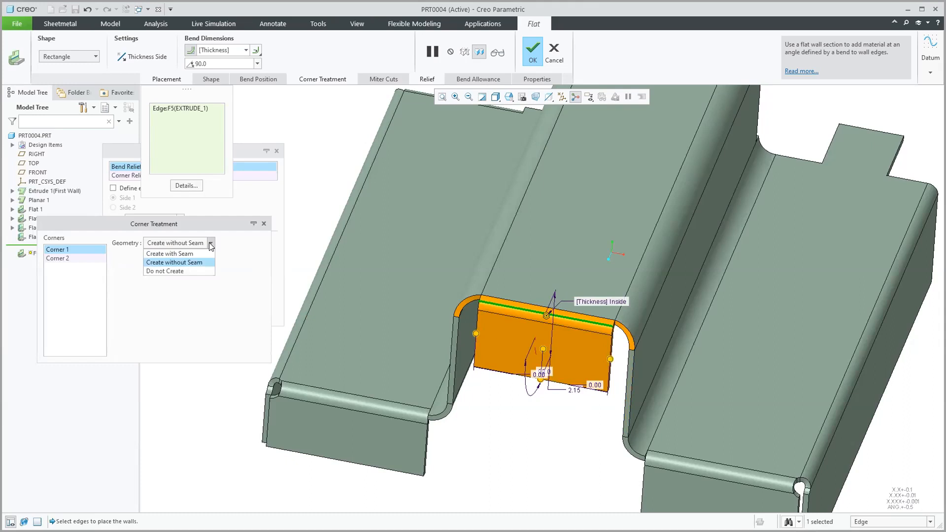
left_click(192, 252)
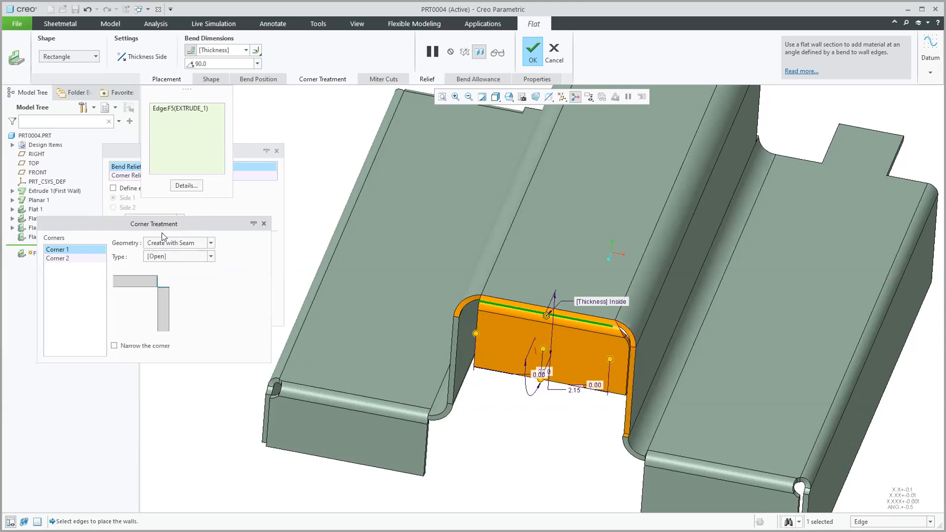
left_click(68, 258)
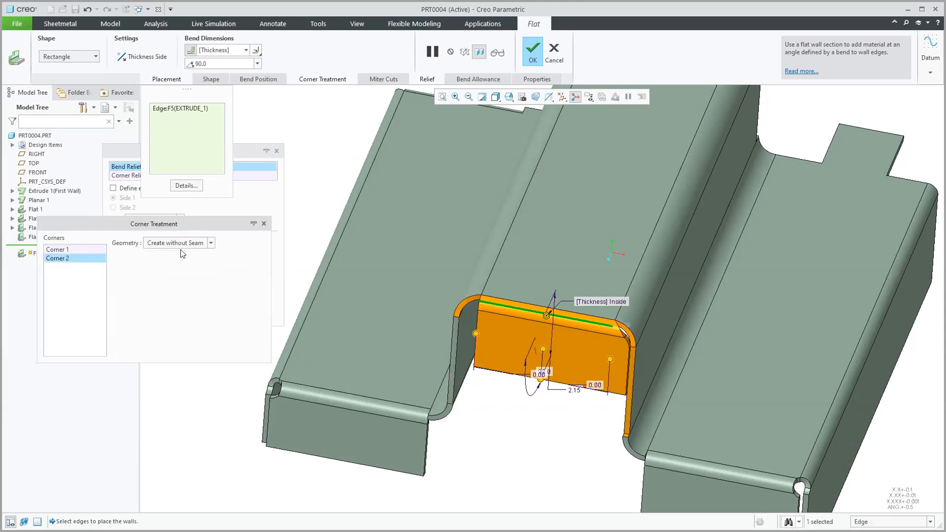
left_click(210, 243)
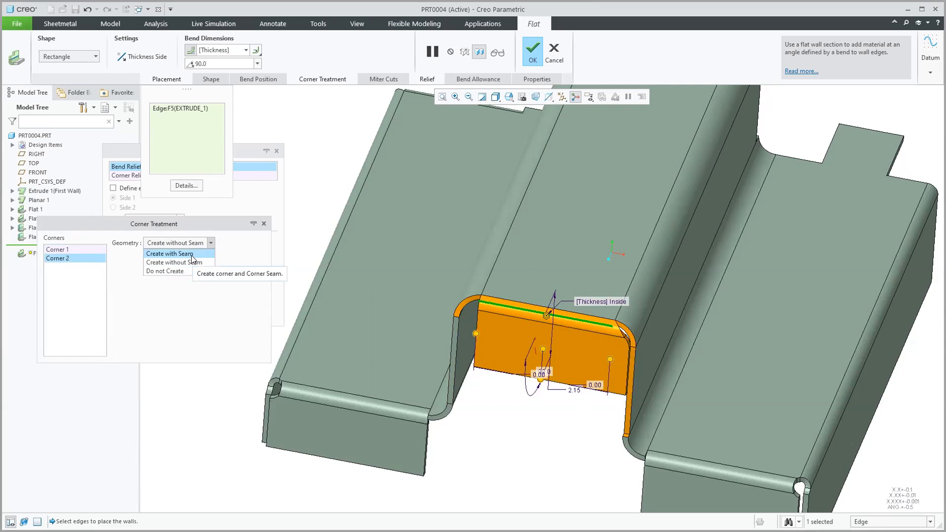
left_click(192, 254)
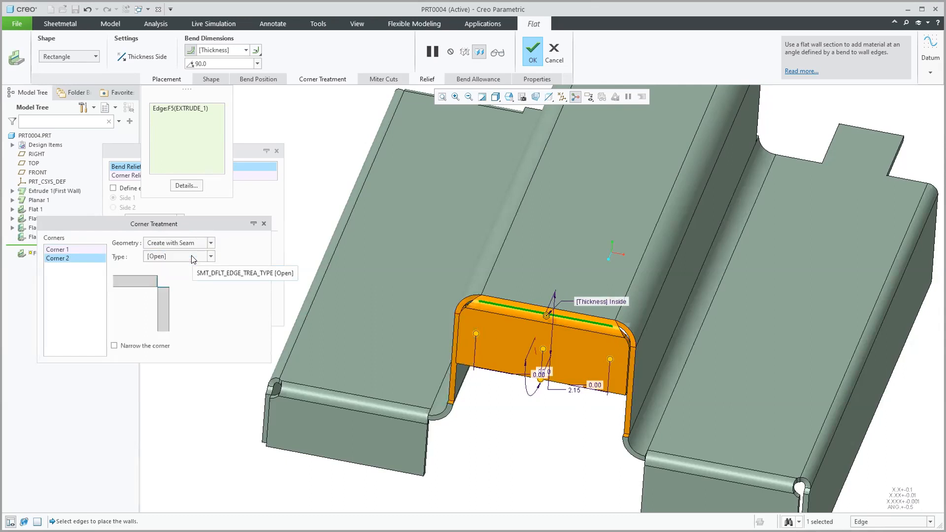
Flip the thickness side of the flat wall and complete the wall
left_click(144, 57)
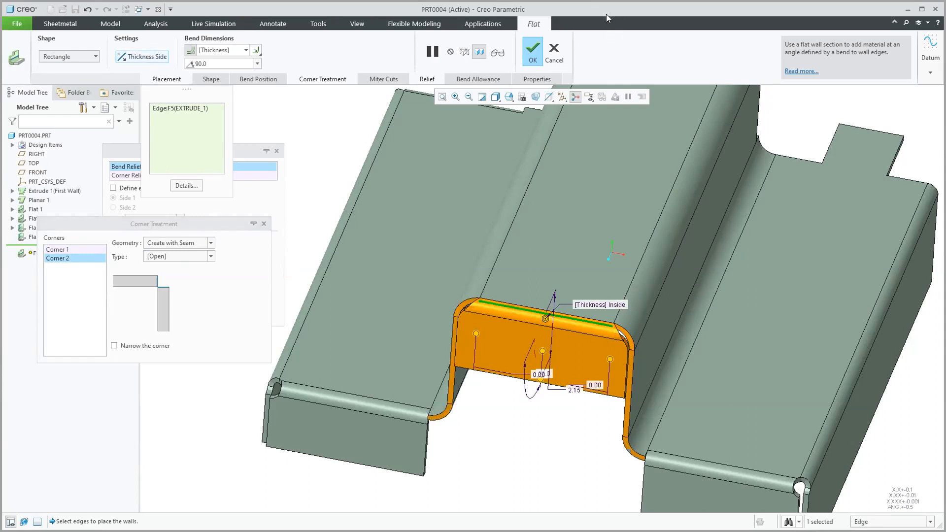
left_click(533, 51)
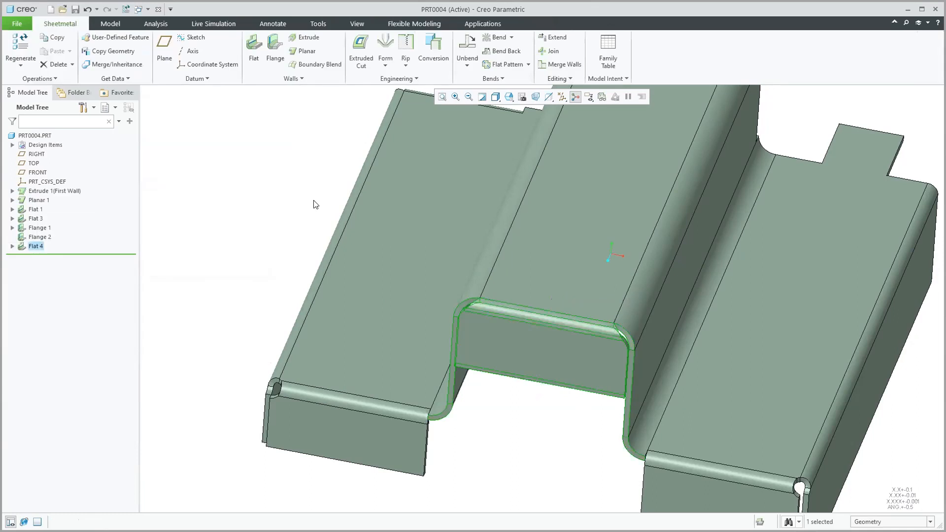
key("ctrl+d")
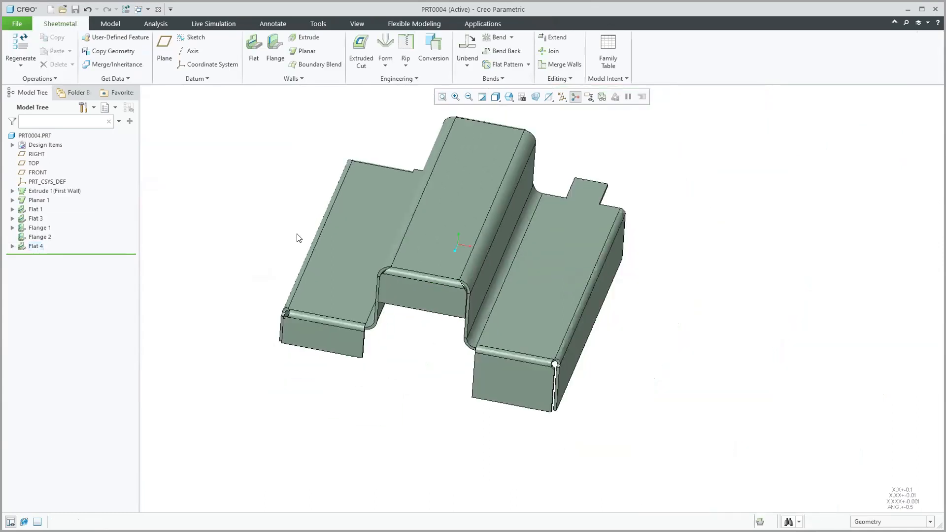
left_click(331, 217)
Create an offset wall about 11.63 outward from the hat's upright side surface, beyond the planar tab side
mouse_move(756, 335)
middle_mouse_down()
mouse_move(744, 325)
mouse_move(739, 343)
middle_mouse_up()
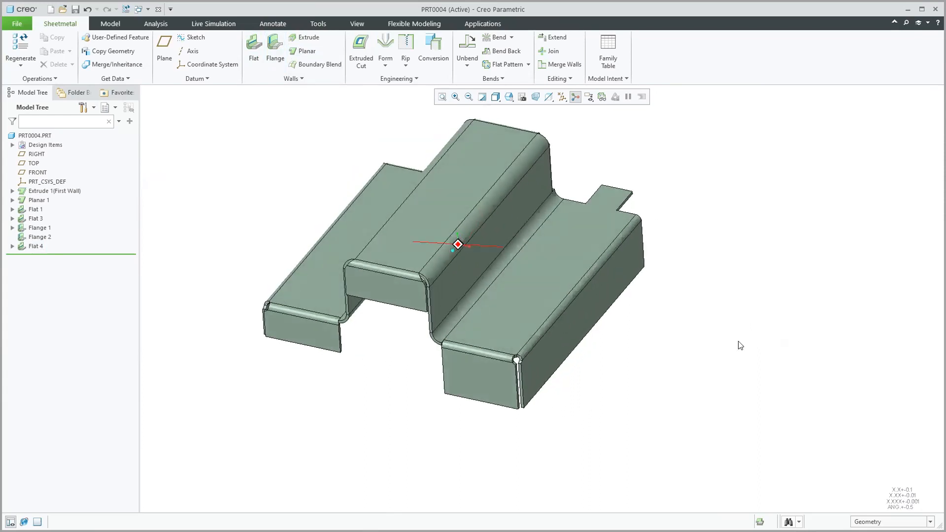
left_click(291, 78)
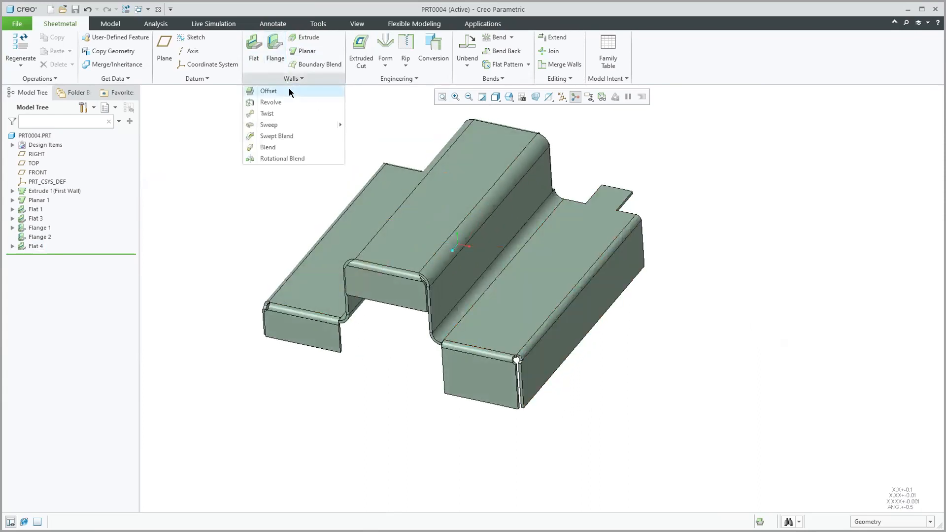
left_click(289, 91)
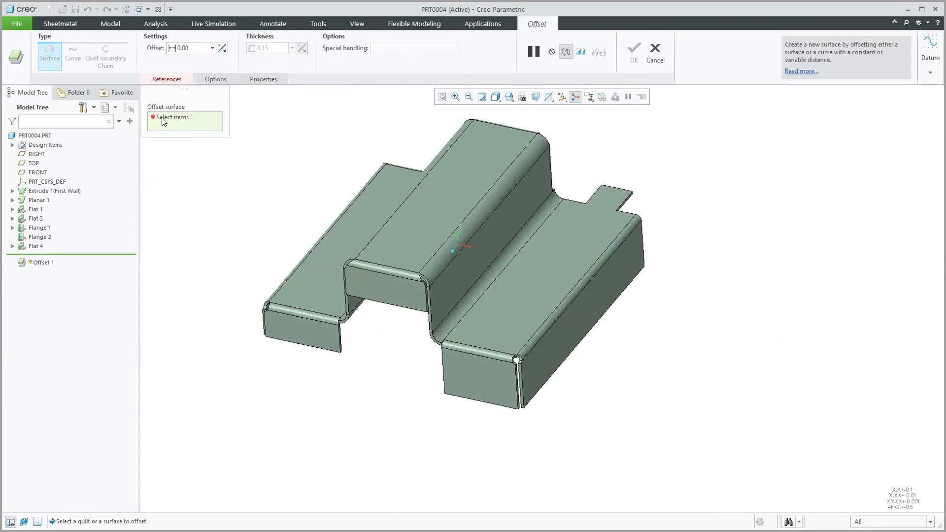
left_click(486, 252)
left_click_drag(492, 246, 726, 363)
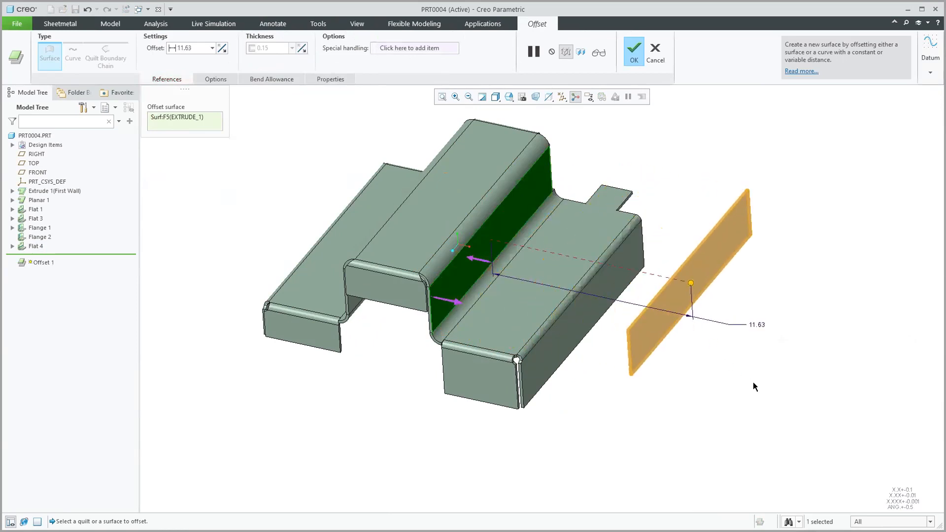
left_click(634, 52)
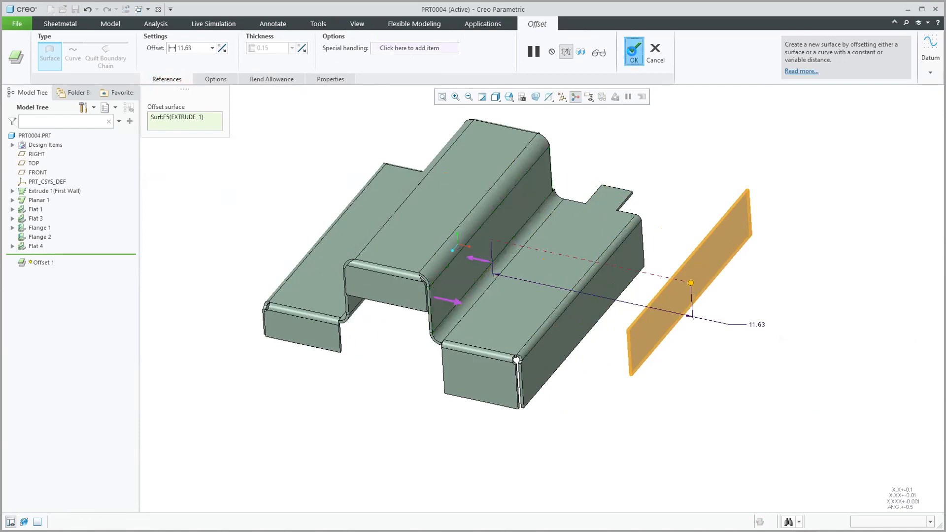
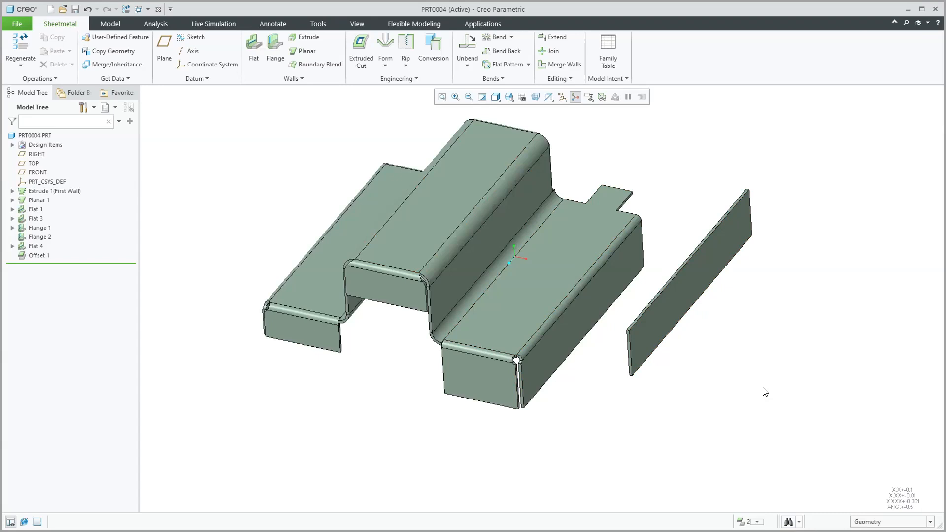
Delete the detached offset wall
left_click(713, 253)
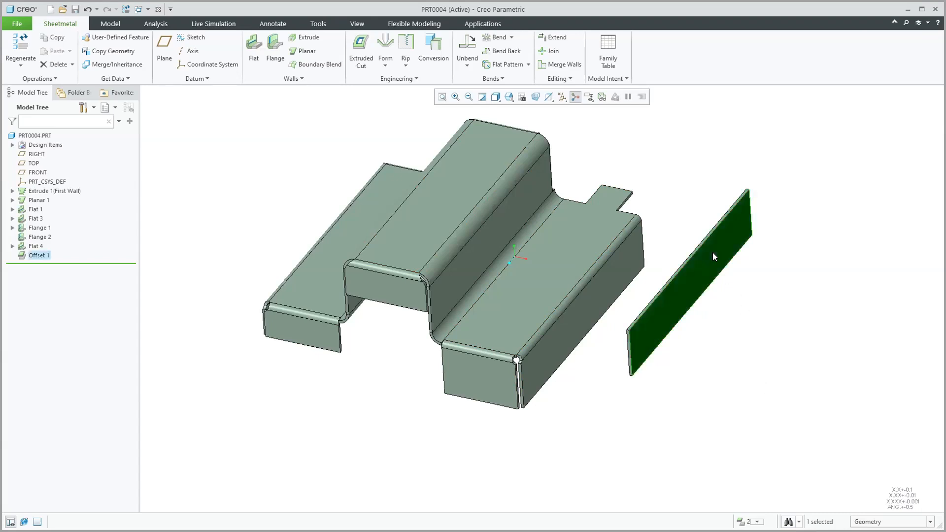
key("Delete")
left_click(465, 285)
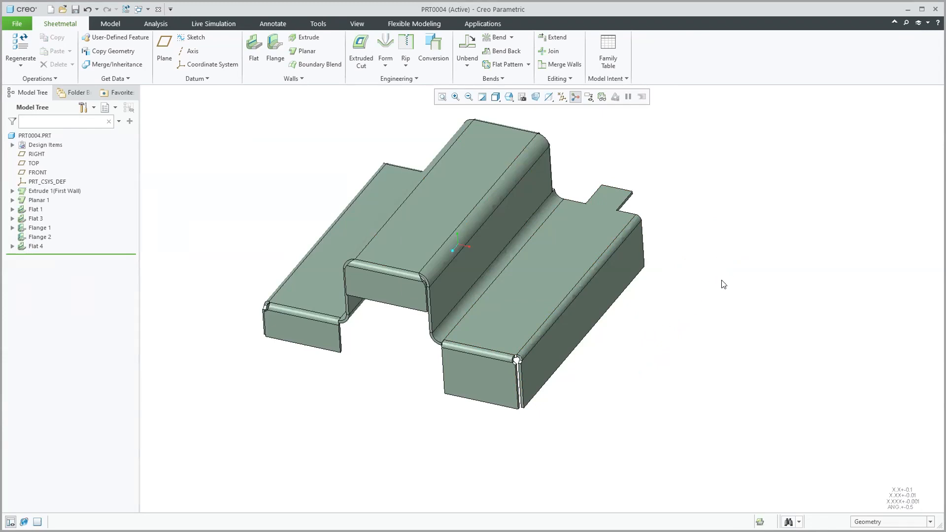
Start a twist wall on the end edge of the planar tab
mouse_move(720, 276)
middle_mouse_down()
mouse_move(684, 241)
mouse_move(624, 270)
mouse_move(559, 406)
middle_mouse_up()
scroll(478, 440, "up", 3)
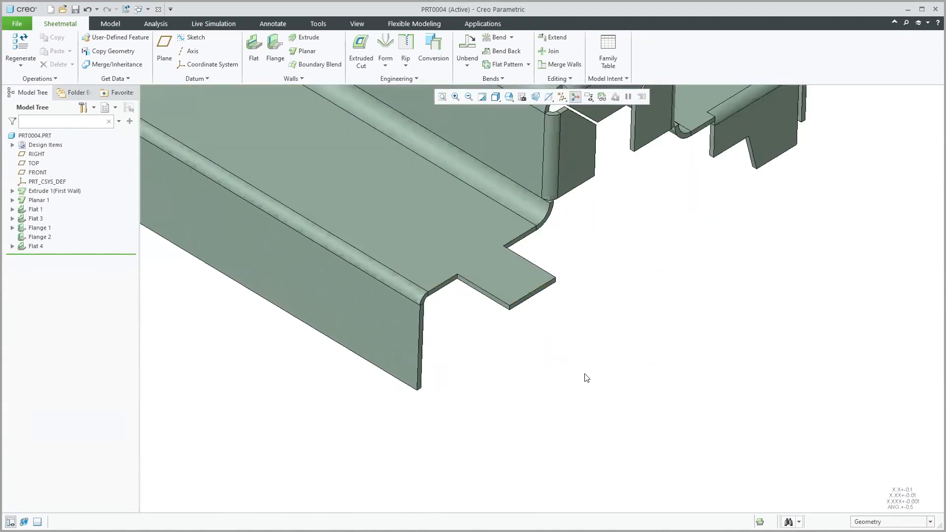
left_click(264, 103)
left_click(283, 78)
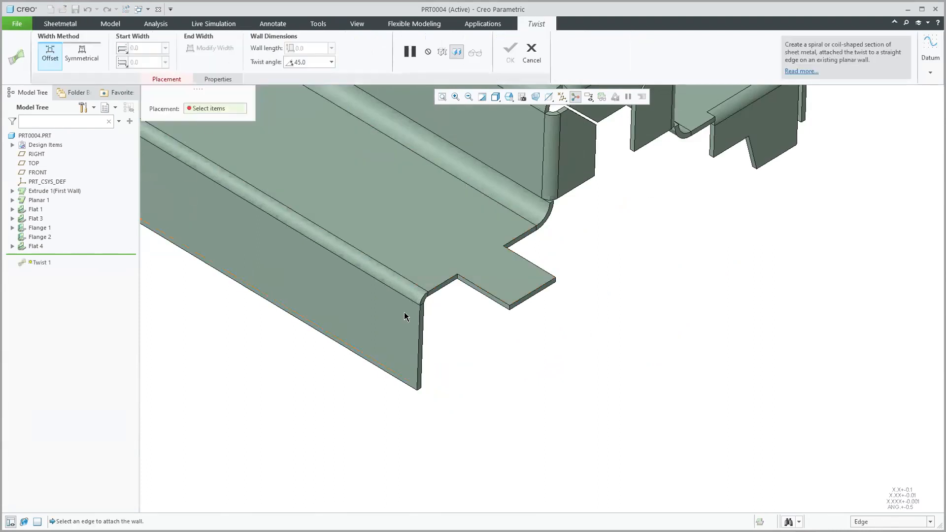
left_click(540, 290)
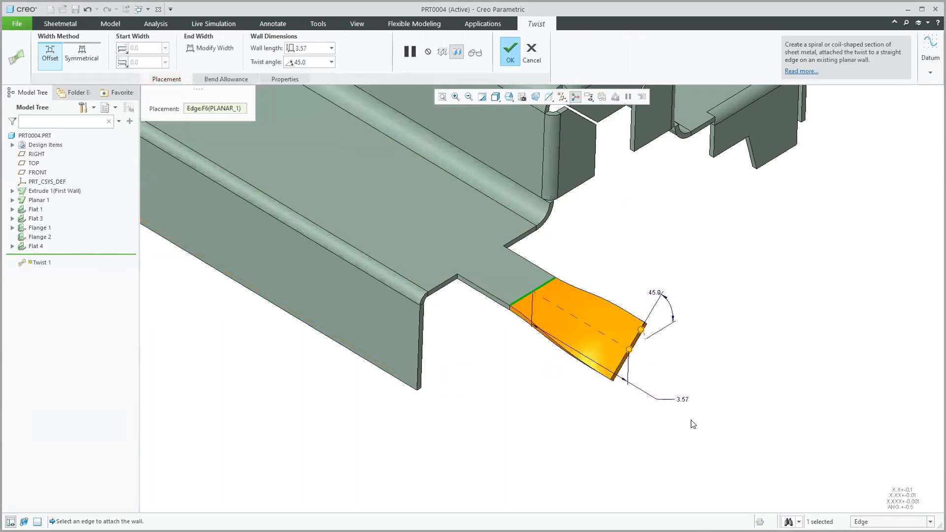
Set the twist wall's length to 3 and its twist angle to 90 degrees
double_click(299, 47)
type("3")
key("Return")
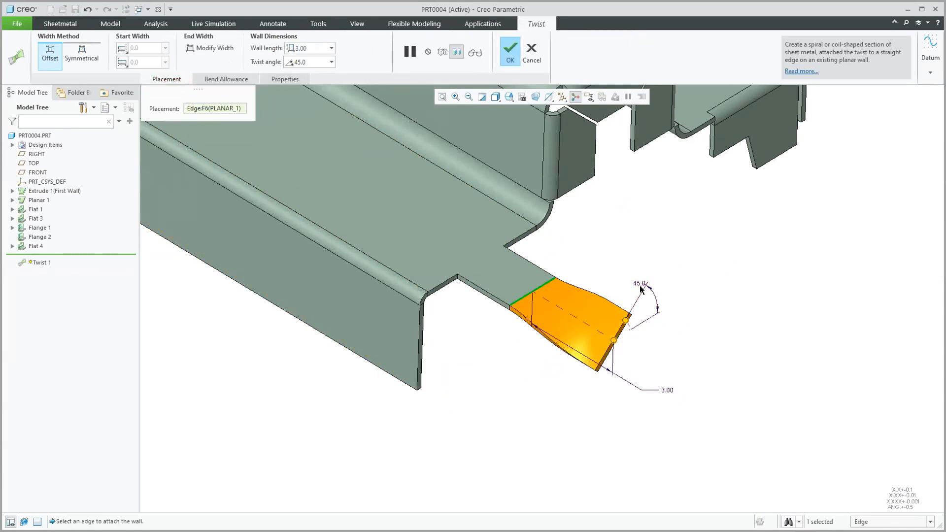
left_click_drag(312, 61, 285, 60)
type("90")
key("Return")
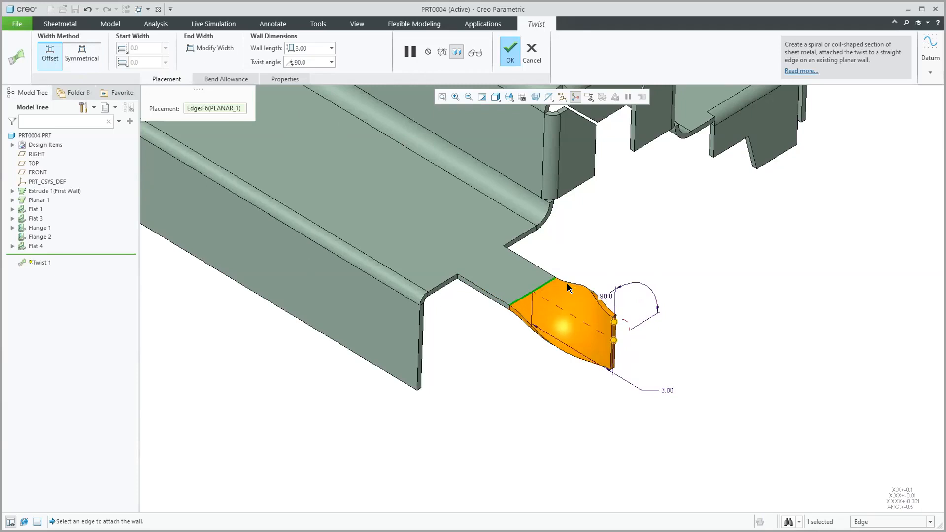
Try the Symmetrical width method on the twist with a start width of about 2.78, and return to the Offset method
left_click(77, 52)
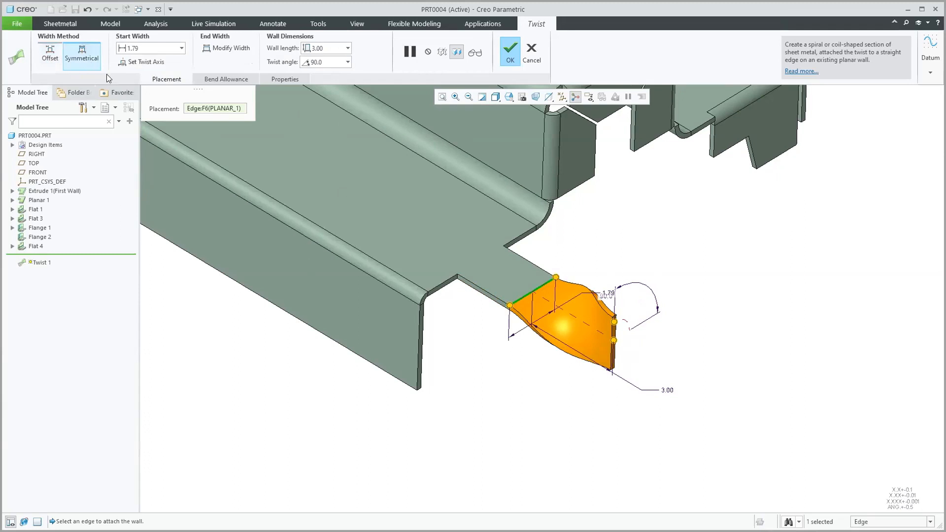
mouse_move(510, 306)
left_mouse_down()
mouse_move(483, 317)
mouse_move(527, 292)
mouse_move(479, 317)
mouse_move(522, 300)
mouse_move(498, 319)
left_mouse_up()
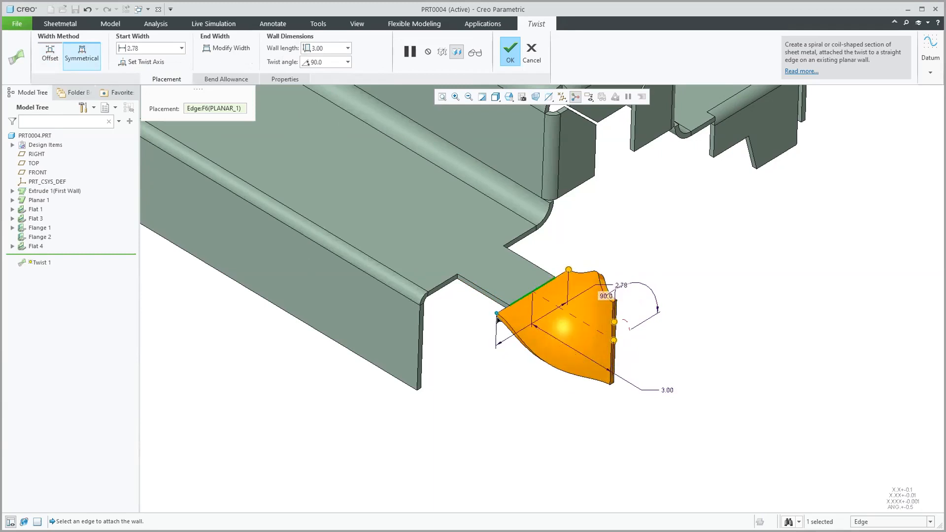
left_click(49, 55)
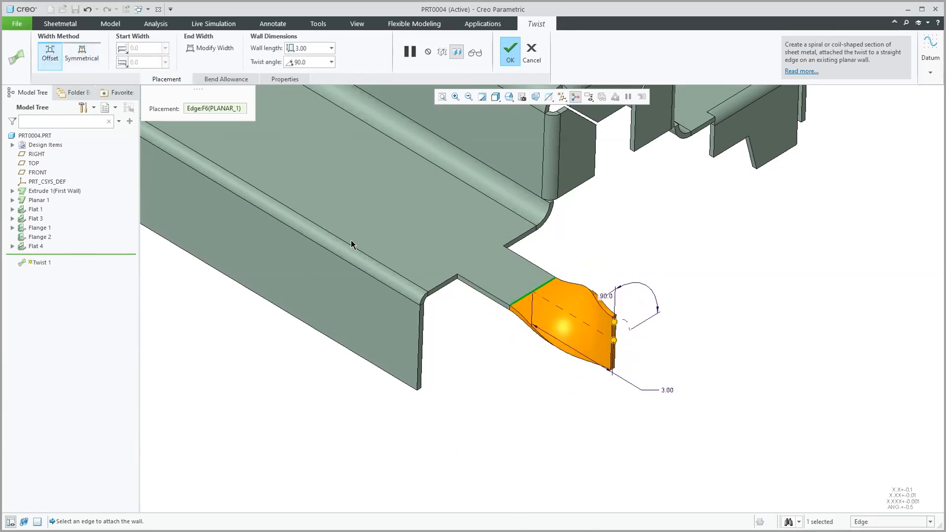
Try a modified end width of about 1.03 on the twist, turn the width modification off and complete the wall
left_click(199, 50)
mouse_move(619, 320)
left_mouse_down()
mouse_move(620, 365)
mouse_move(618, 329)
left_mouse_up()
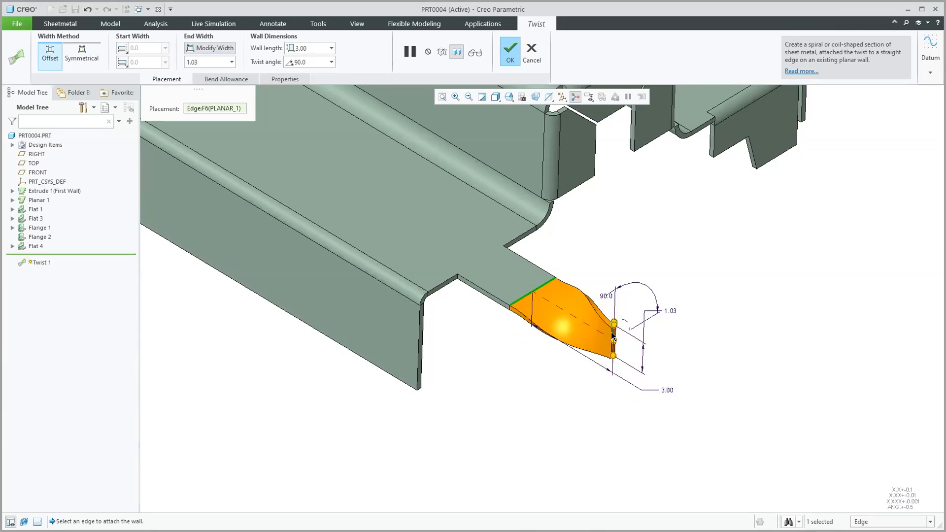
left_click(211, 47)
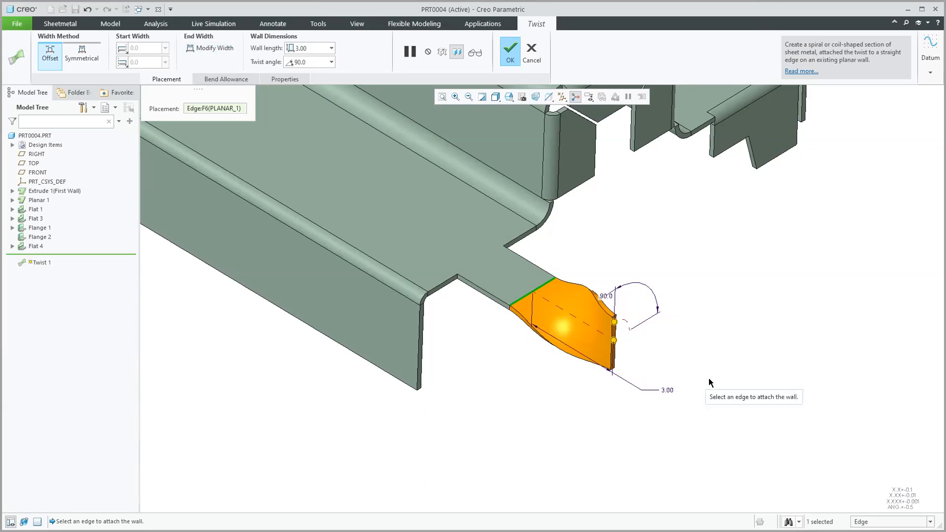
left_click(508, 52)
scroll(723, 317, "up", 2)
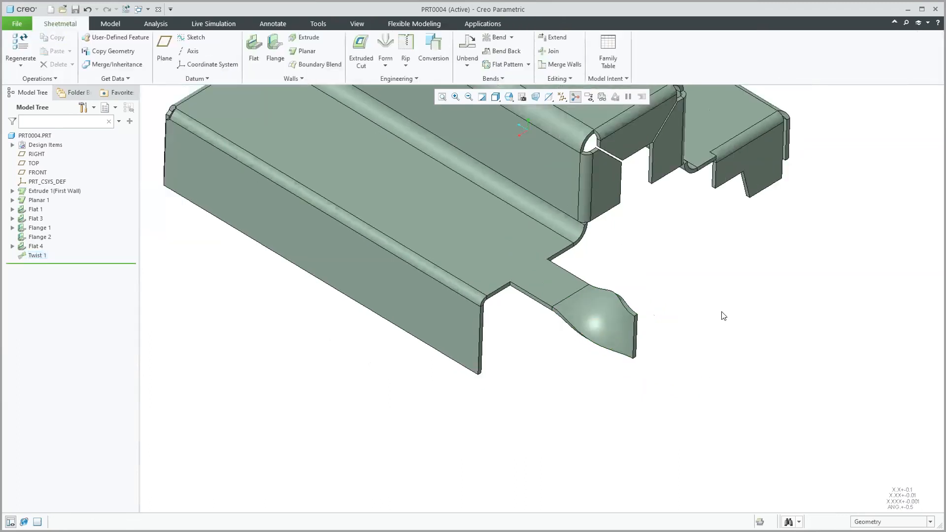
Start a wall extension along the original surface and try lengthening the short end flange's lower edge by about 2.31
mouse_move(366, 329)
middle_mouse_down()
mouse_move(397, 300)
mouse_move(443, 390)
mouse_move(431, 394)
mouse_move(482, 414)
middle_mouse_up()
scroll(481, 409, "down", 6)
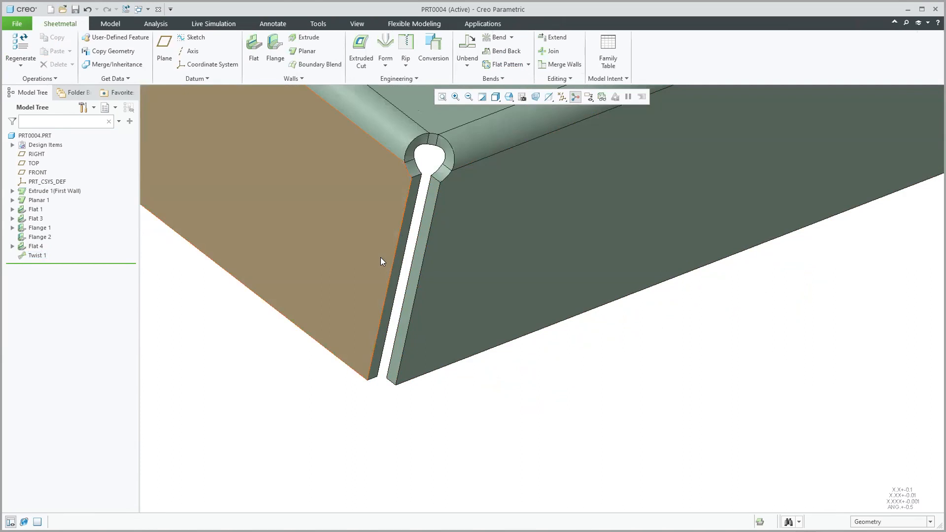
middle_click_drag(363, 156, 692, 320)
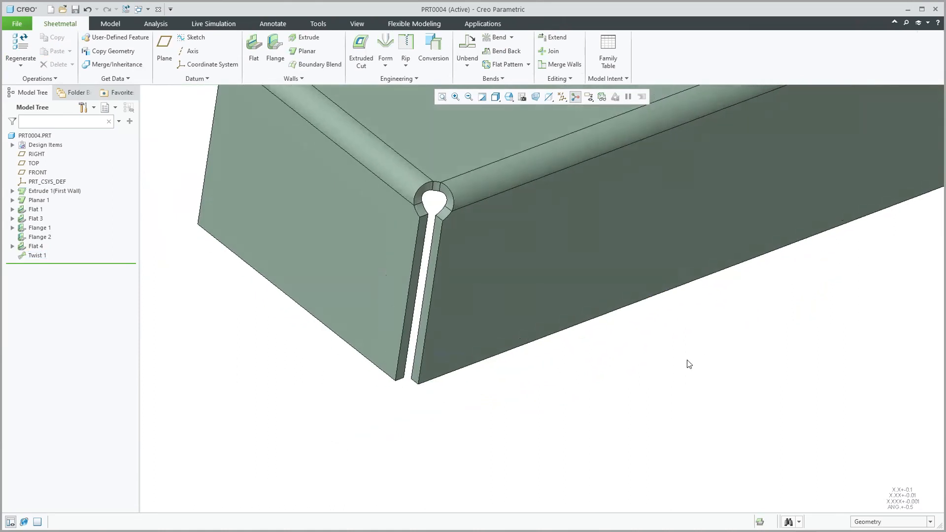
left_click(544, 112)
left_click(552, 39)
scroll(517, 468, "up", 4)
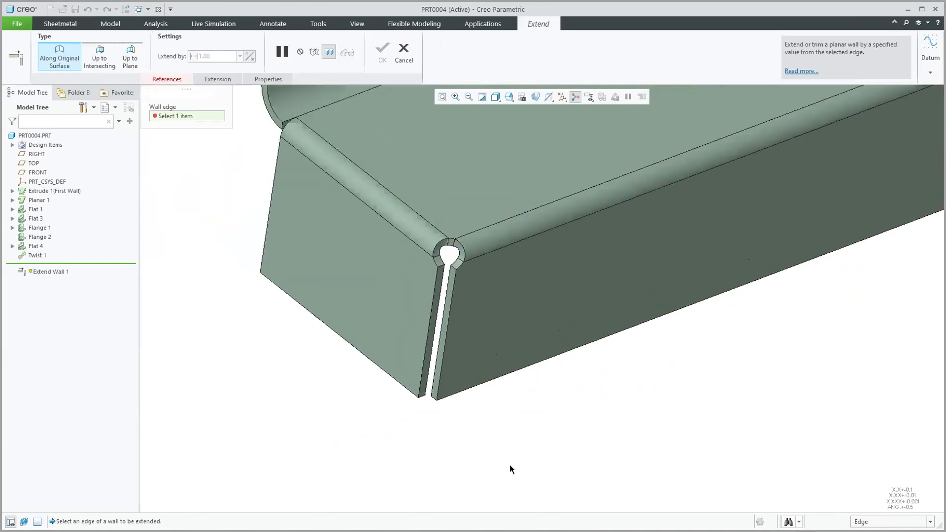
left_click(365, 360)
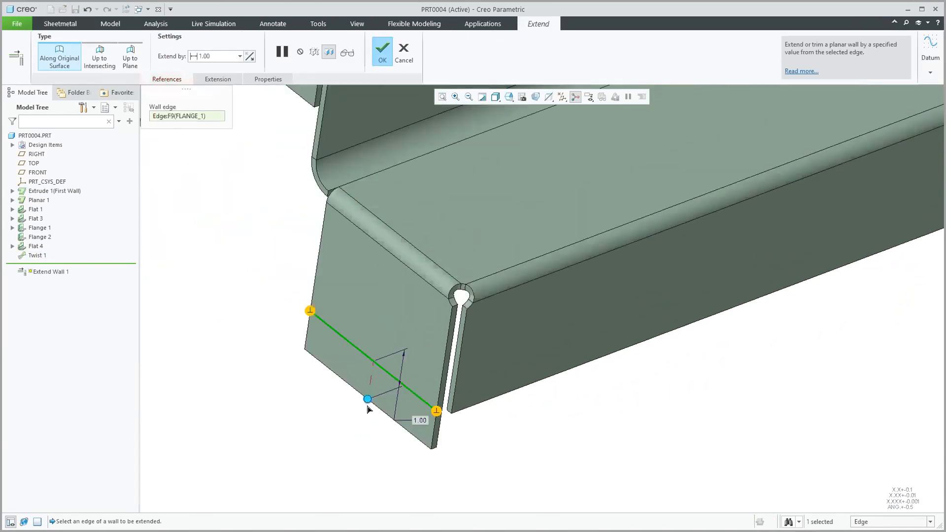
left_click_drag(368, 402, 342, 460)
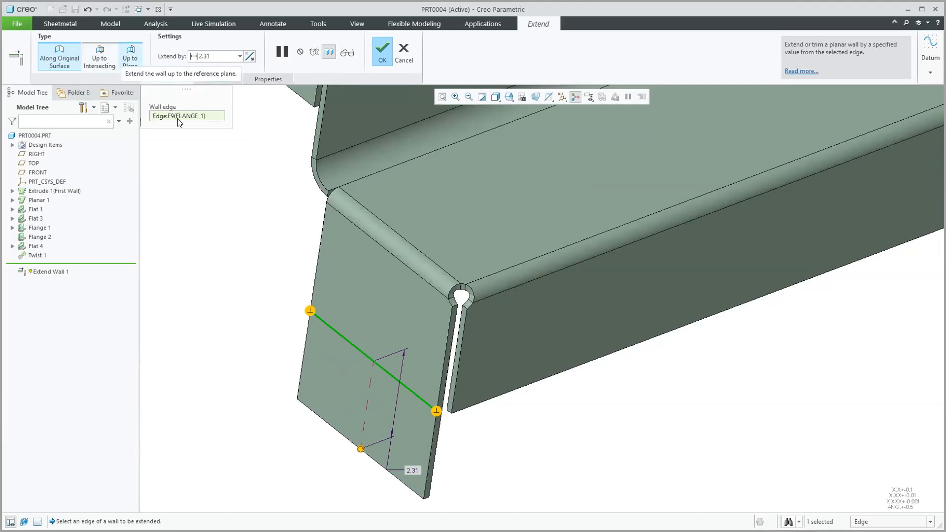
Switch the extension to the long side flange's vertical corner edge and lengthen it by about 2.84
left_click(457, 326)
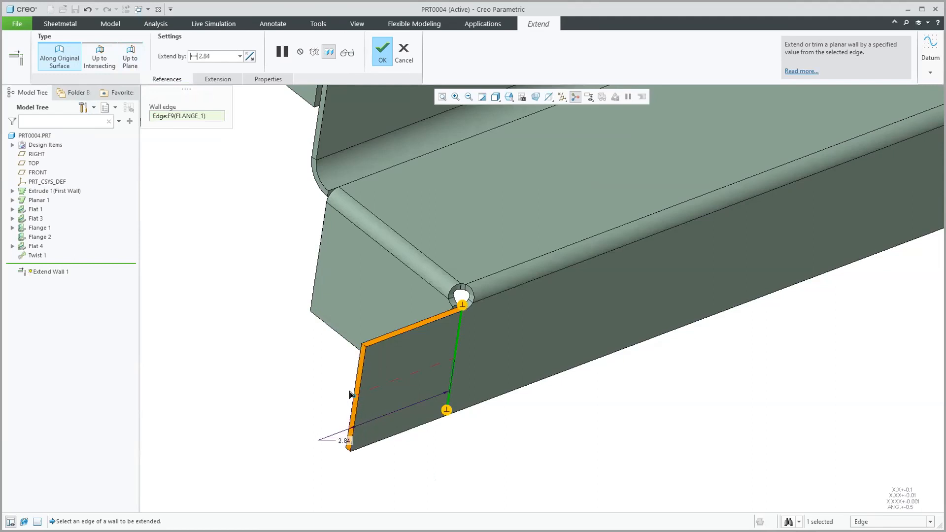
middle_click_drag(615, 393, 618, 390)
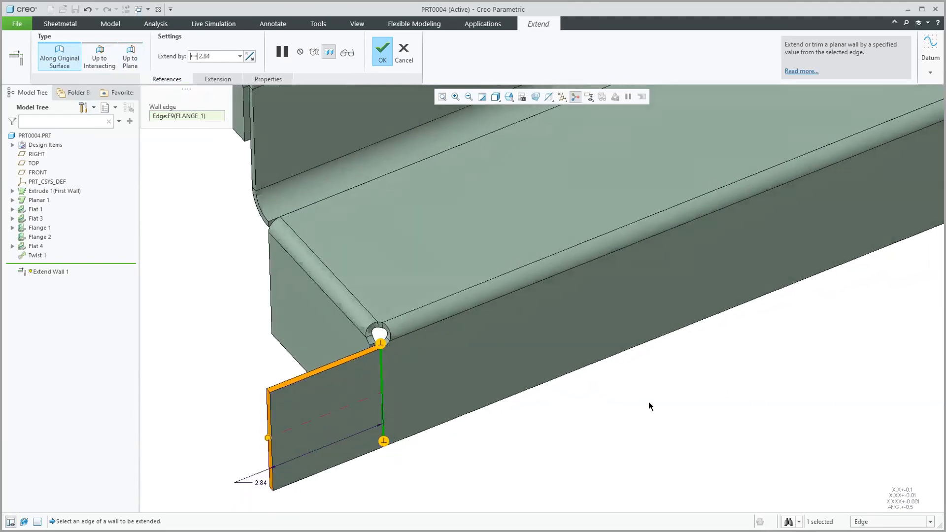
scroll(646, 402, "down", 2)
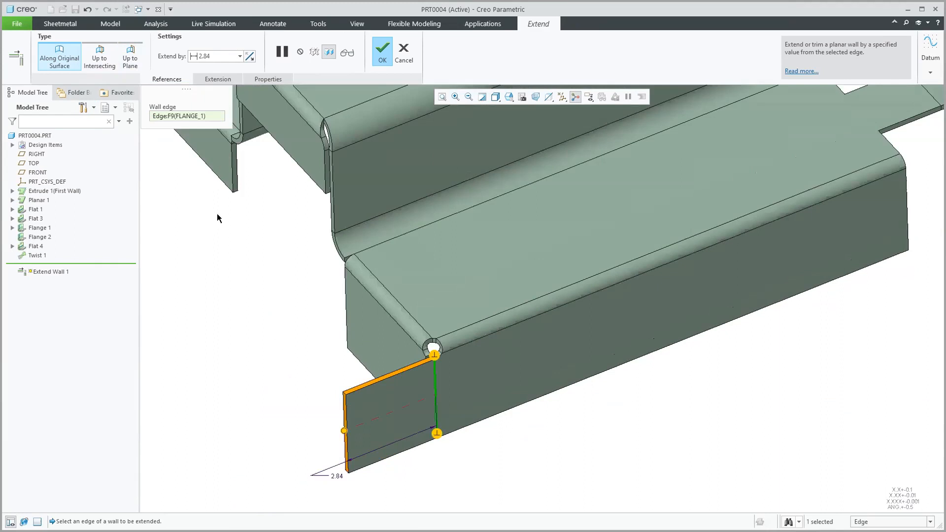
Try the Along Boundary Edge option for side 1 with the extension shortened to about 0.28
left_click(212, 74)
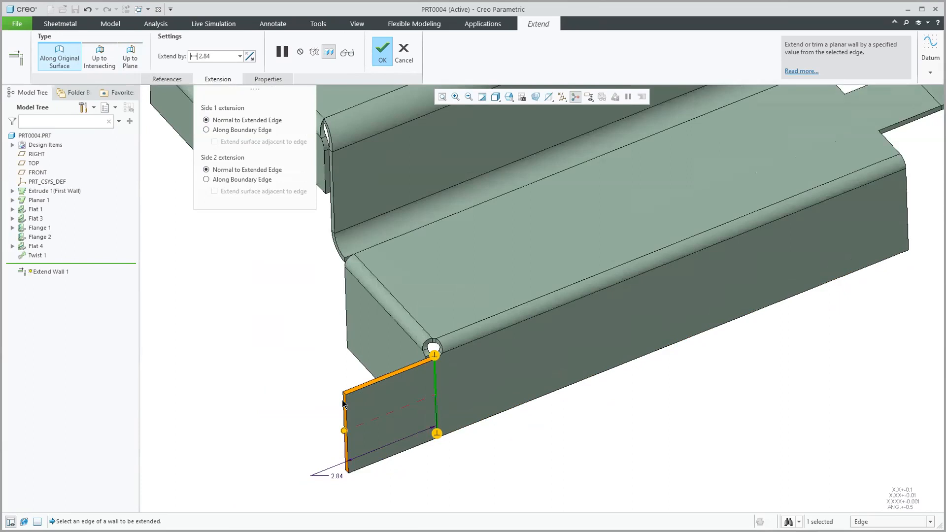
left_click(231, 130)
left_click_drag(344, 431, 425, 399)
scroll(435, 383, "up", 5)
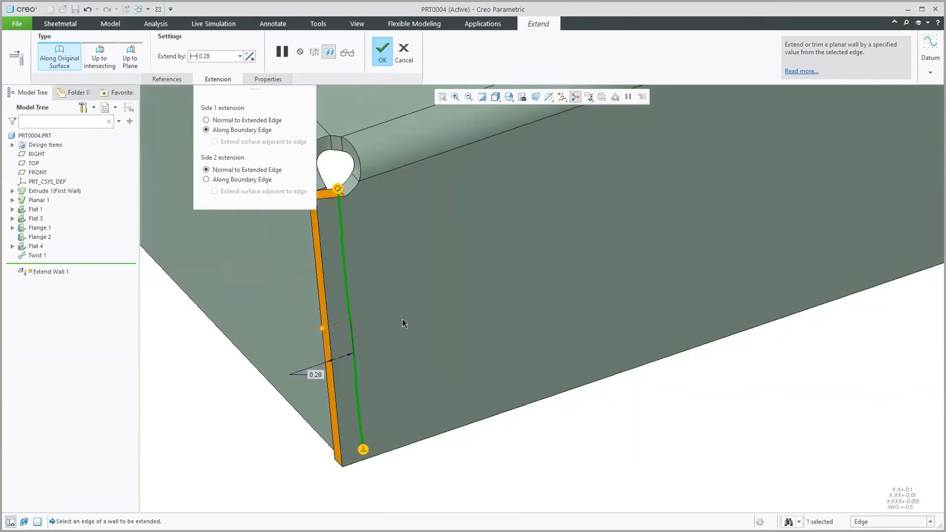
middle_click_drag(402, 319, 404, 318)
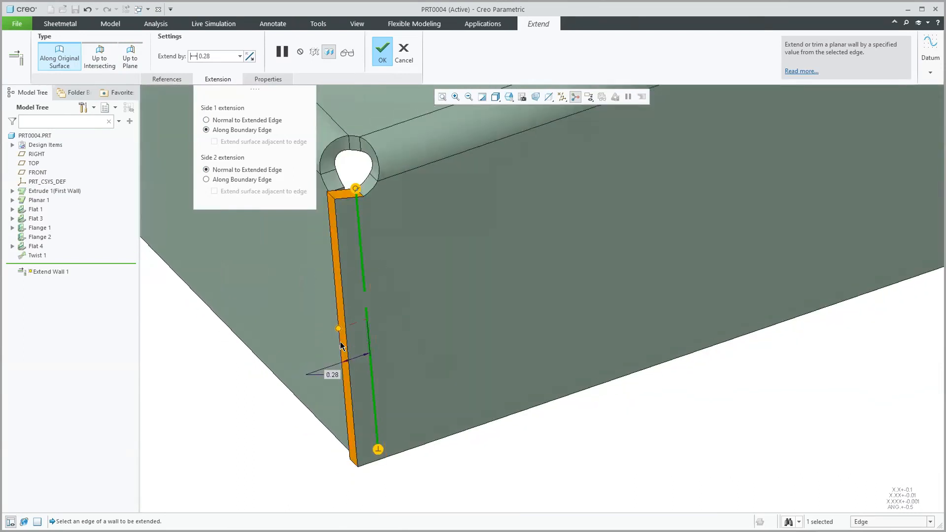
mouse_move(338, 329)
left_mouse_down()
mouse_move(327, 331)
mouse_move(338, 329)
left_mouse_up()
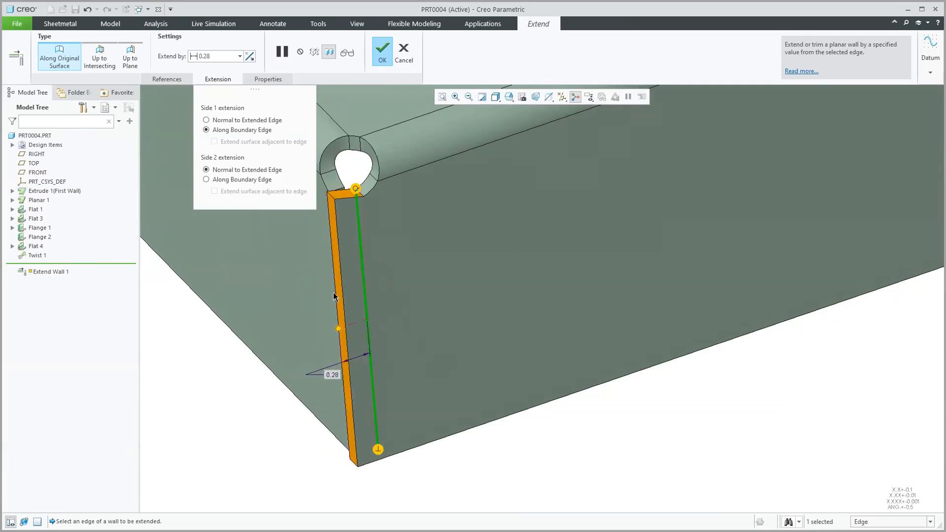
Return side 1 to Normal to Extended Edge and lengthen the extension to about 1.16
left_click(228, 121)
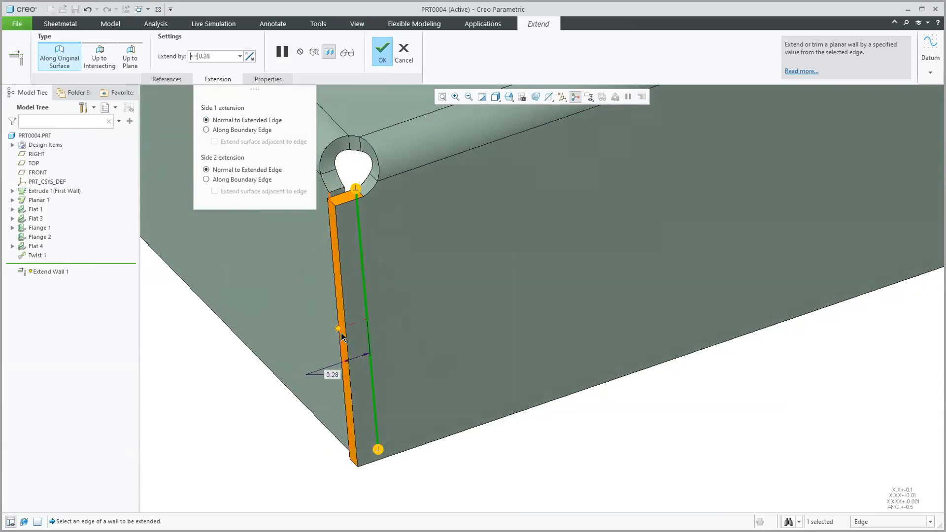
left_click_drag(338, 330, 245, 363)
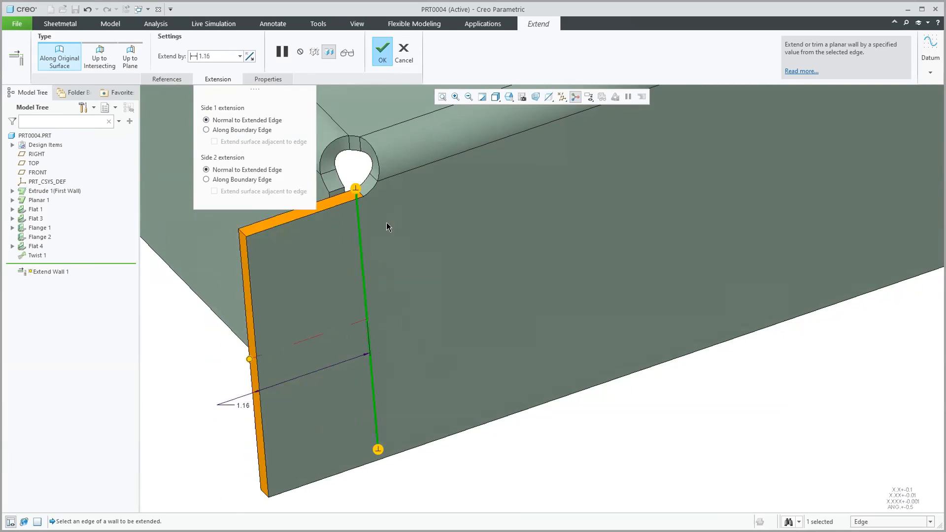
scroll(759, 373, "up", 3)
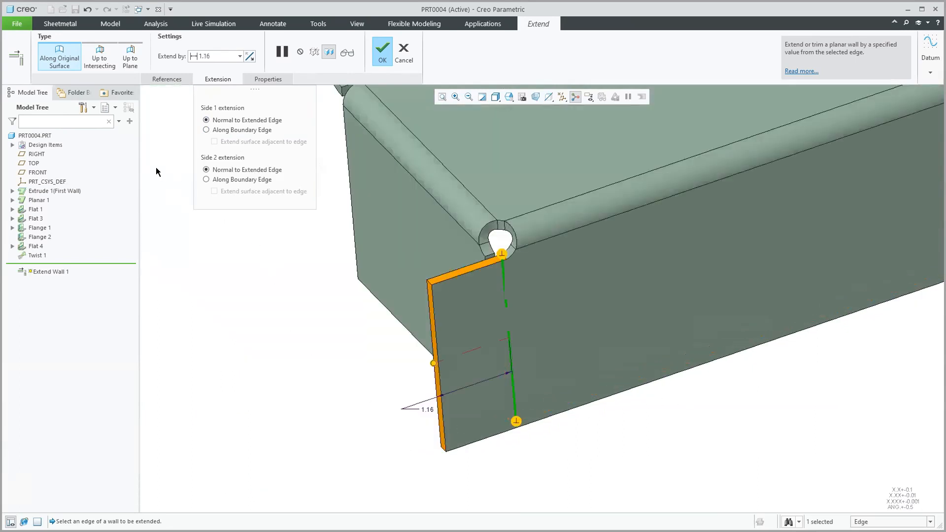
Extend the side flange's corner edge up to the plane of the short end flange's outer face and complete the extension
left_click(129, 55)
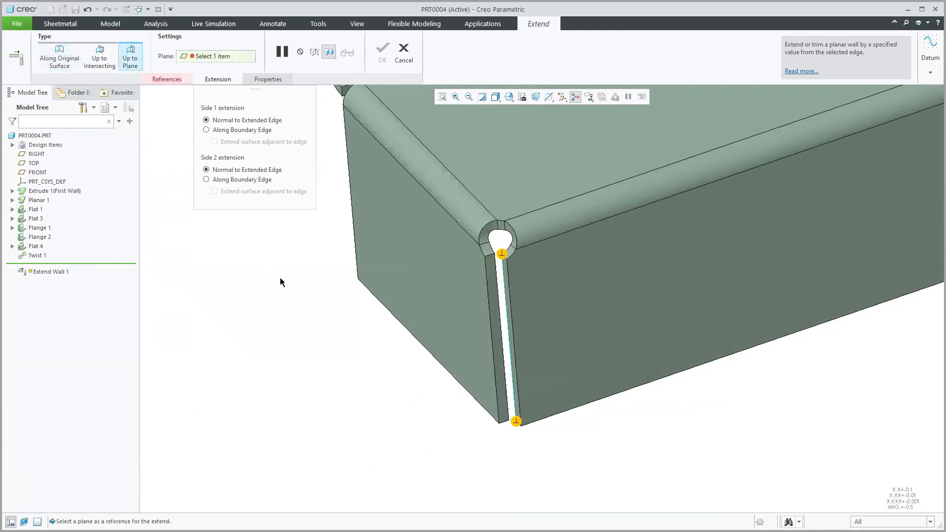
left_click(467, 279)
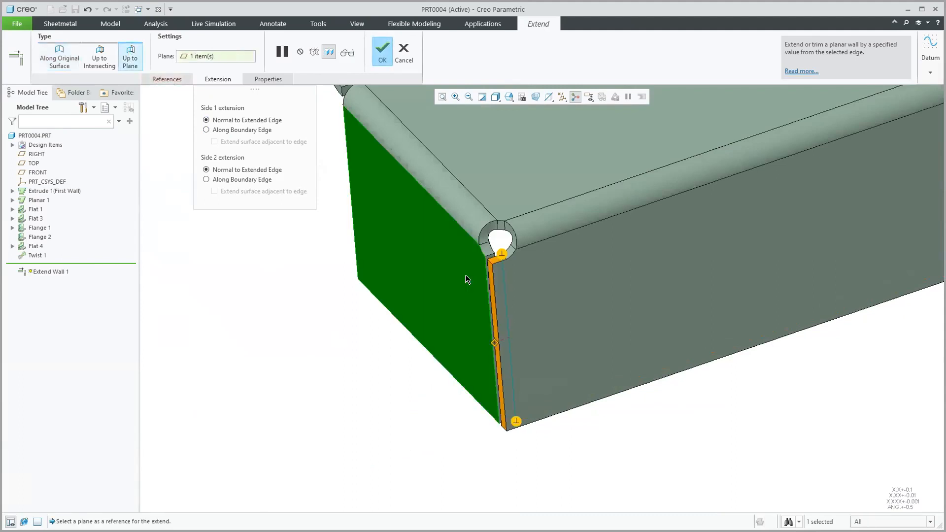
middle_click_drag(279, 336, 311, 330)
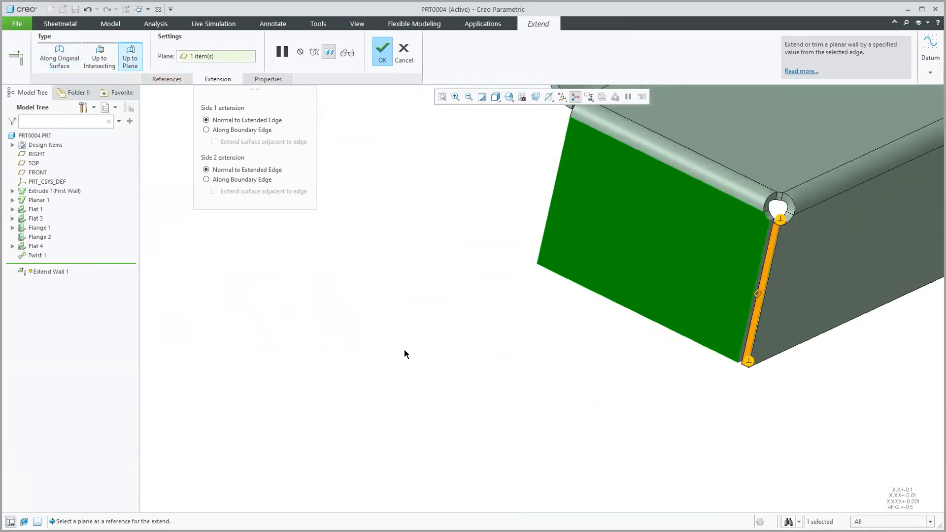
left_click(384, 59)
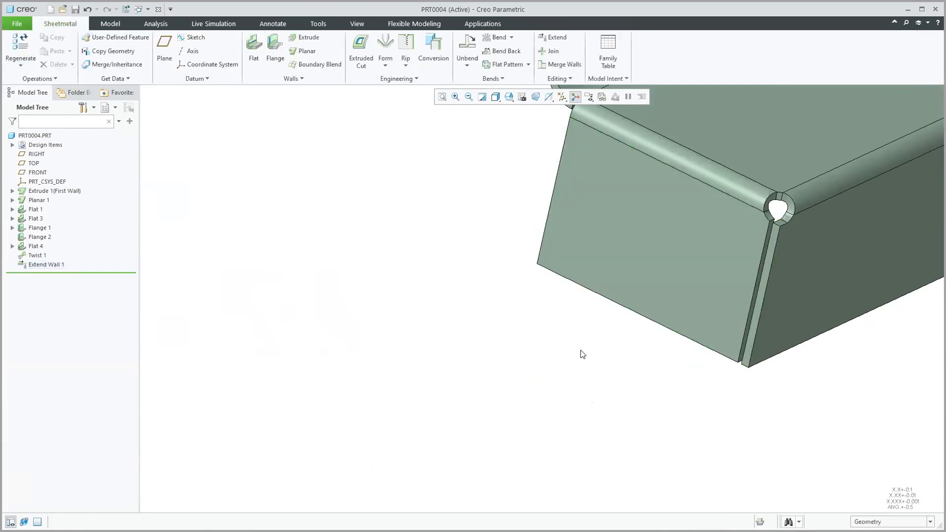
Start a second wall extension on the short end flange's vertical corner edge, using the Up to Plane type
scroll(561, 356, "up", 2)
scroll(562, 352, "down", 1)
middle_click_drag(566, 335, 621, 327)
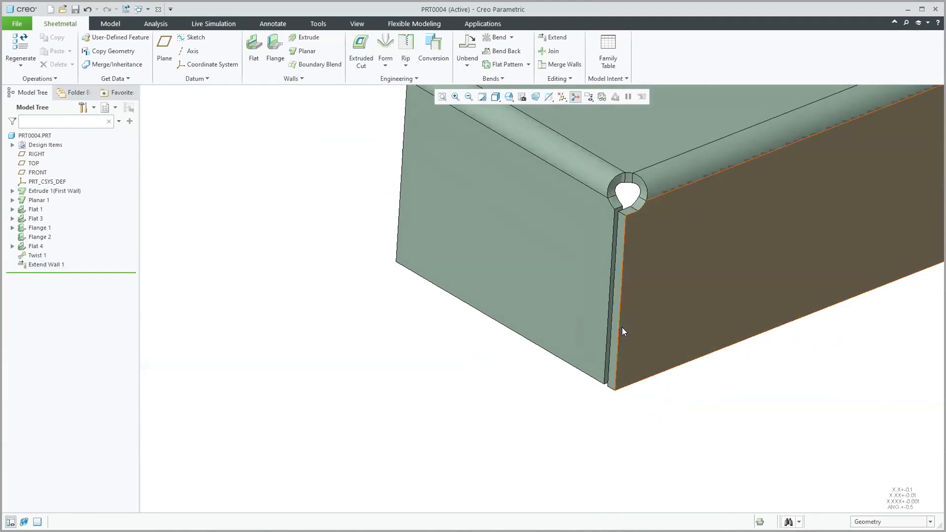
scroll(635, 306, "up", 1)
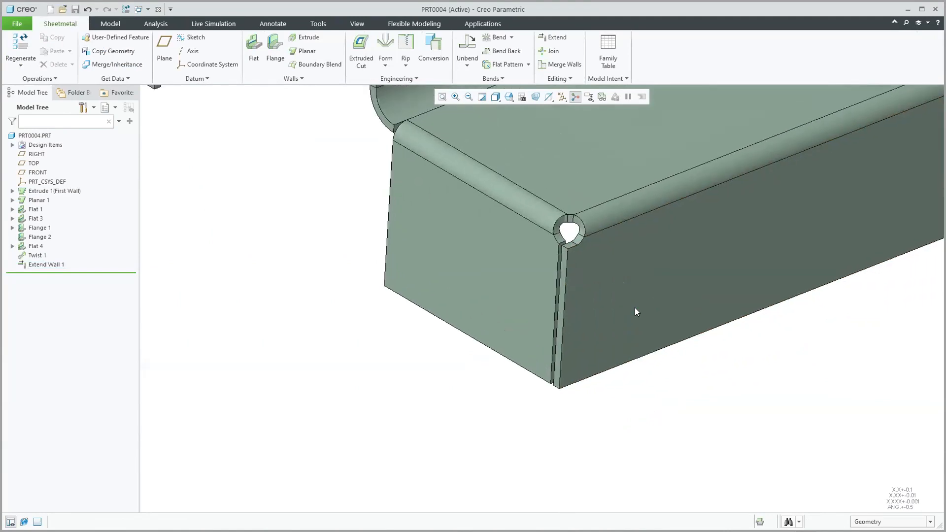
scroll(634, 309, "up", 2)
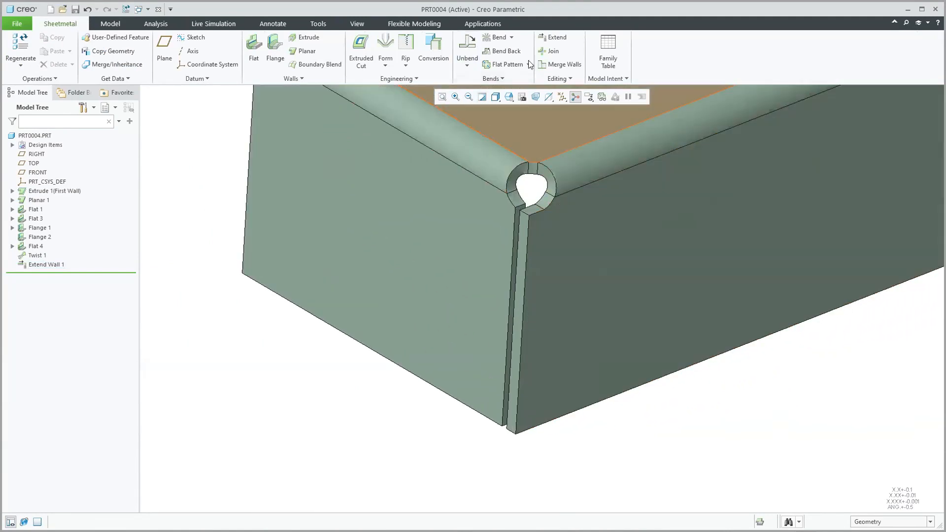
left_click(555, 37)
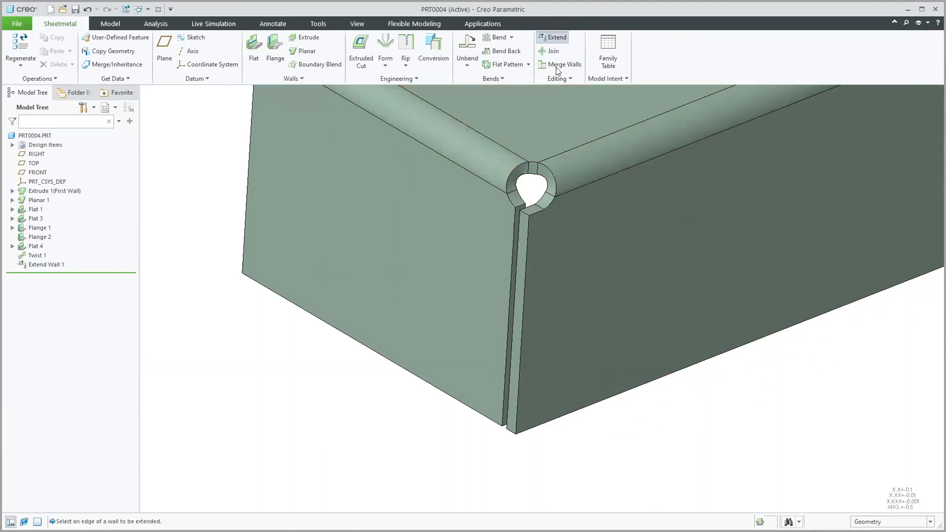
left_click(513, 254)
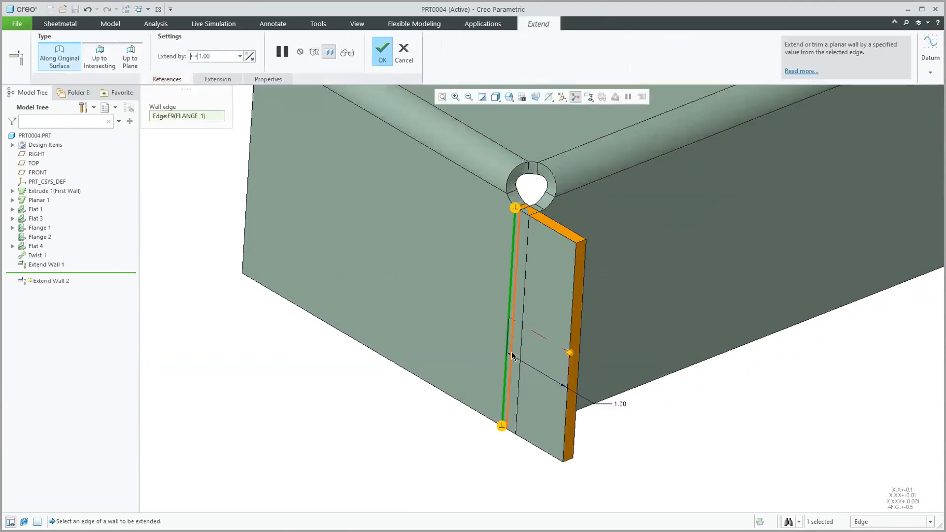
left_click(131, 57)
Use the long side flange's outer surface as the reference plane and complete the second wall extension
middle_click_drag(460, 261, 475, 276)
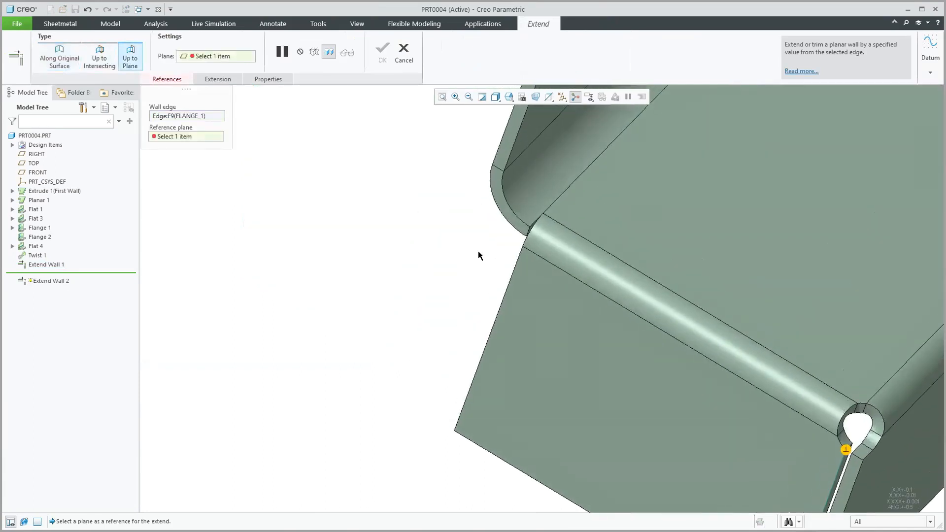
scroll(420, 219, "down", 2)
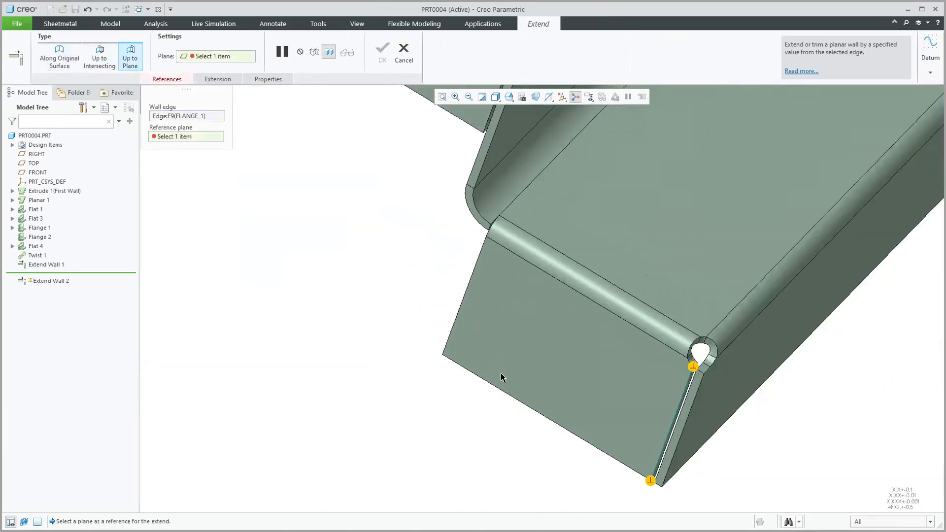
right_click(702, 409)
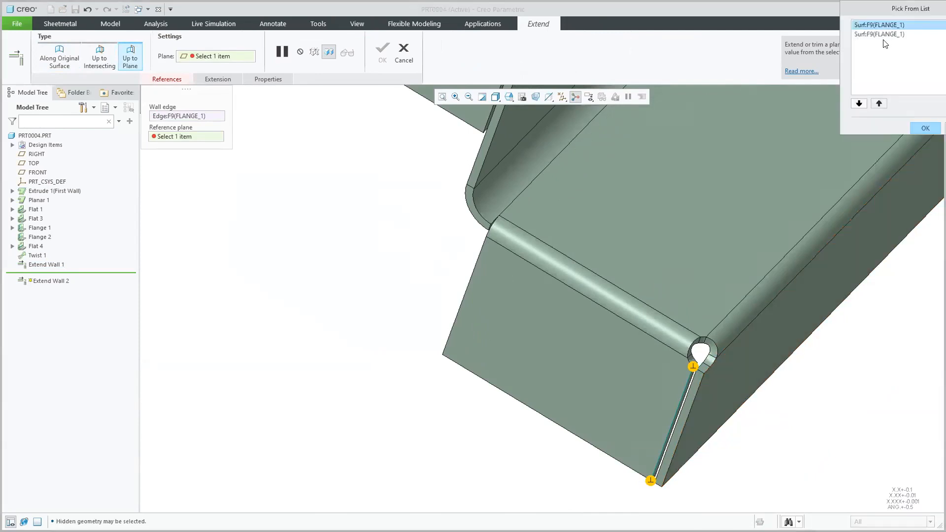
left_click_drag(880, 10, 731, 31)
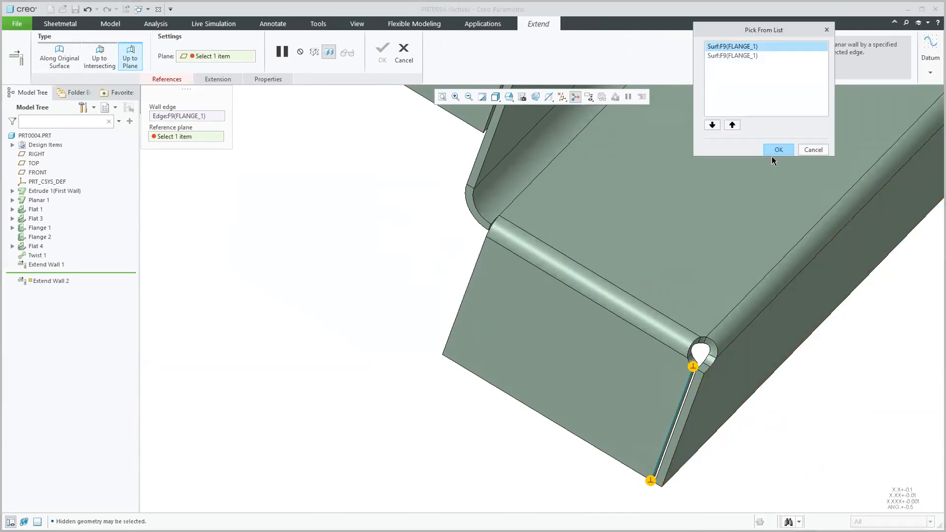
left_click(777, 149)
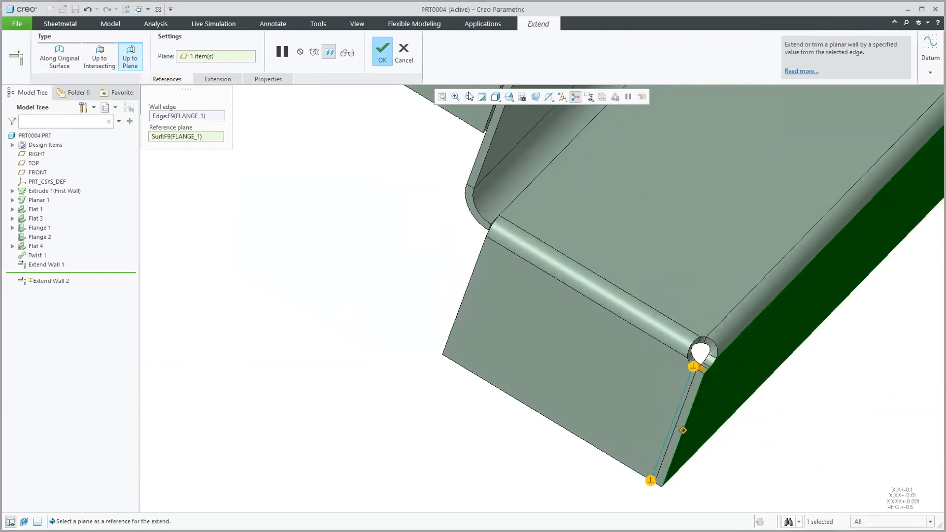
left_click(376, 56)
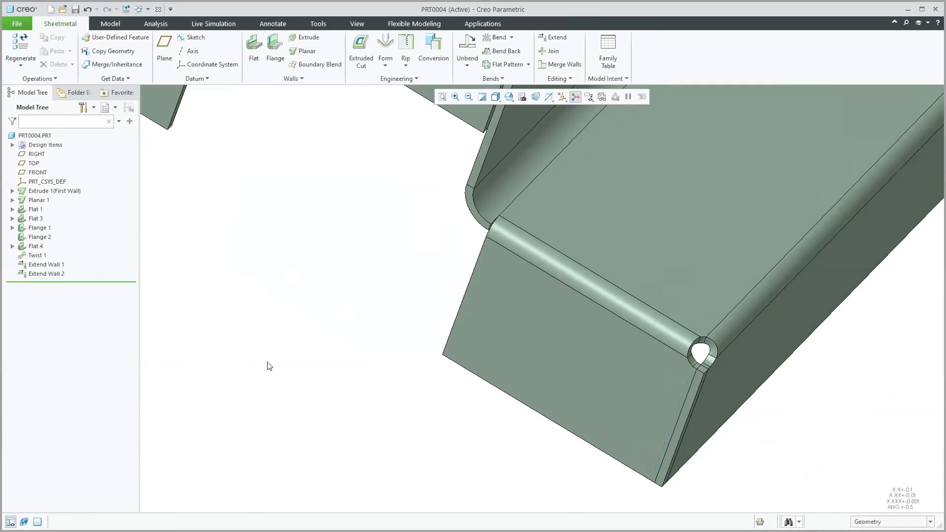
scroll(268, 367, "down", 4)
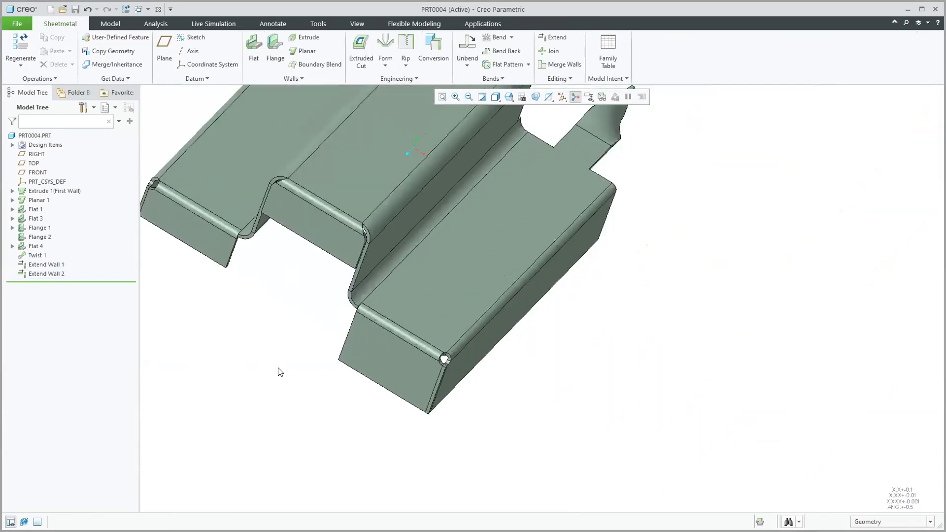
key("ctrl+d")
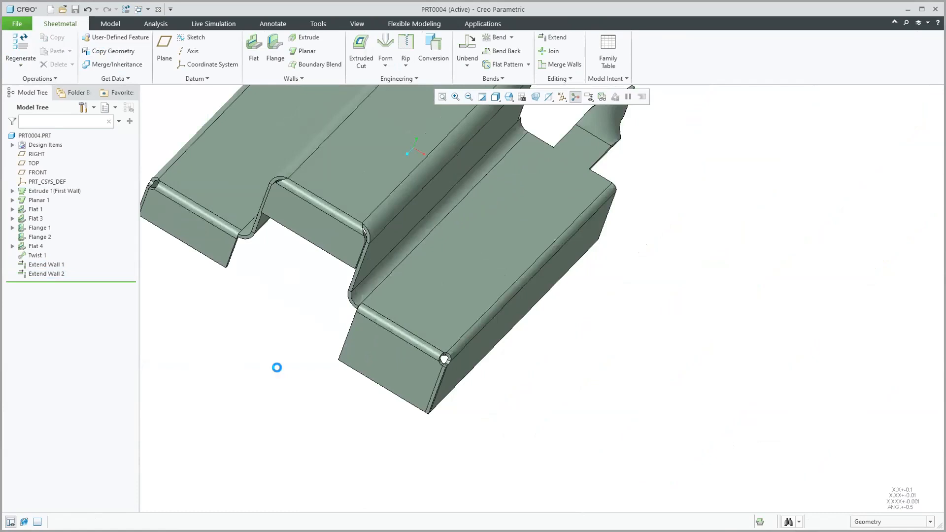